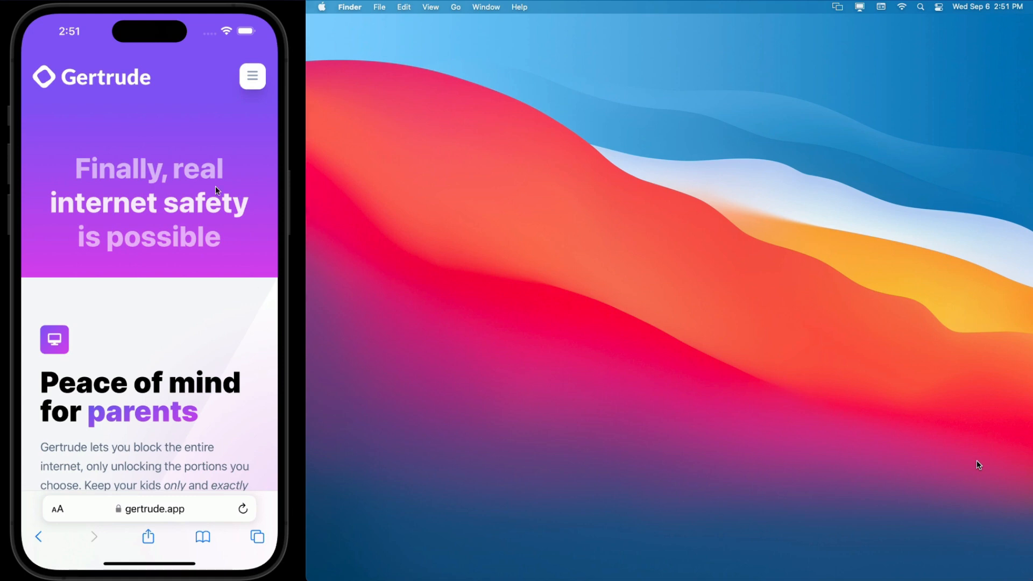
- Register a parent account with email and password, confirm it via the link, and decline saving the password
{"action": "left_click", "coordinate": [257, 78]}
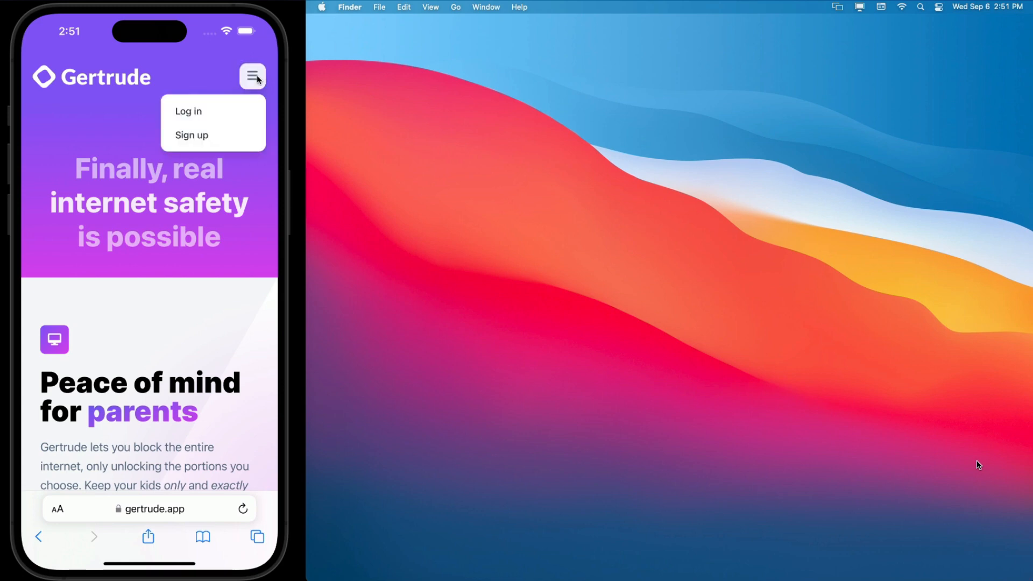
{"action": "left_click", "coordinate": [204, 136]}
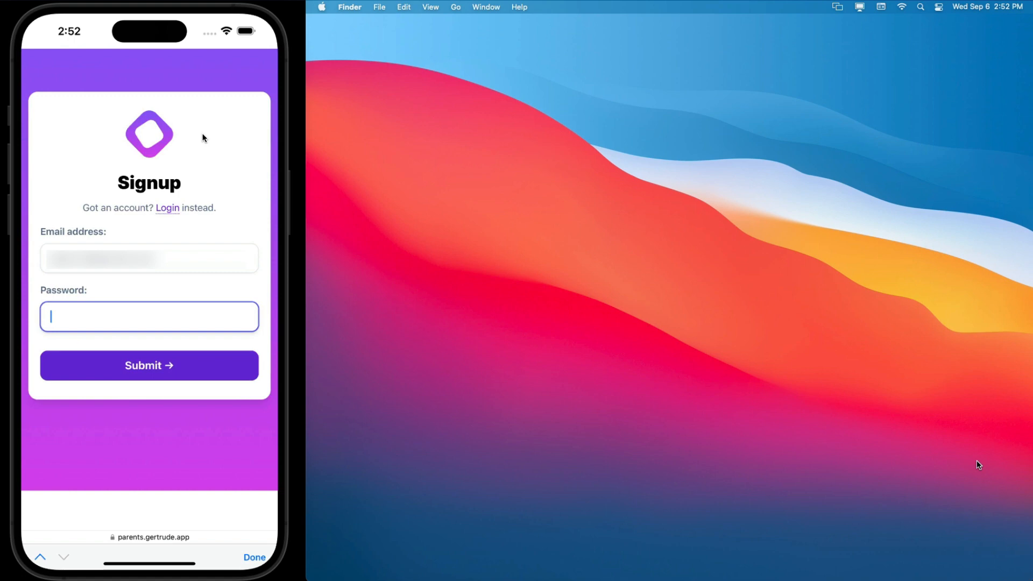
{"action": "type", "text": "•••••••••"}
{"action": "left_click", "coordinate": [173, 377]}
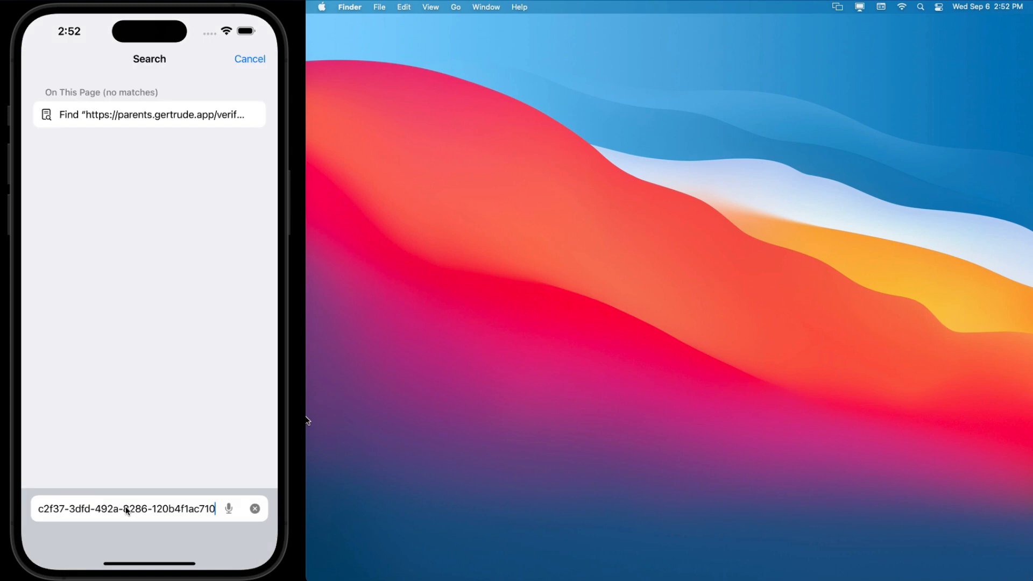
{"action": "key", "text": "Return"}
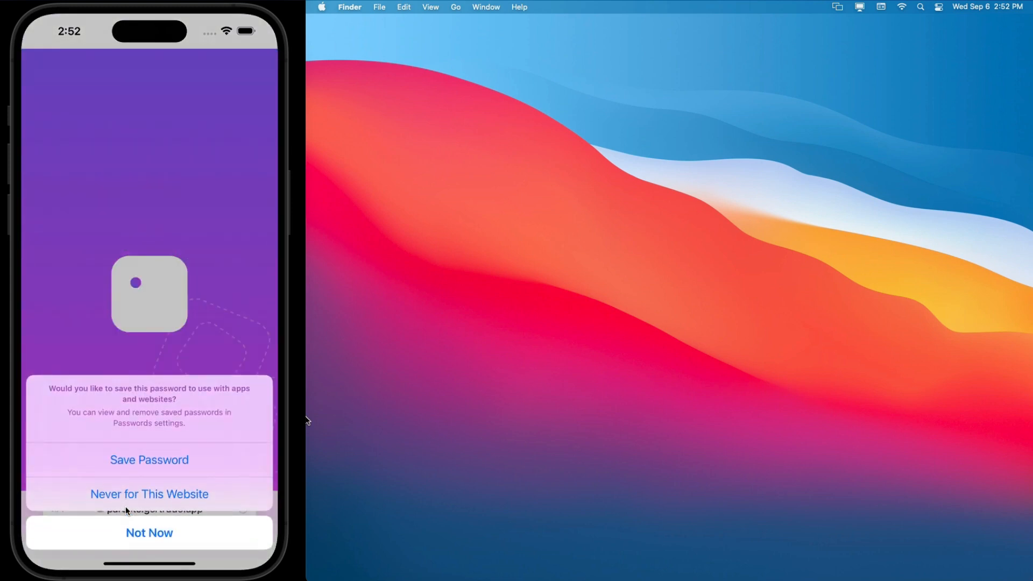
{"action": "left_click", "coordinate": [144, 537]}
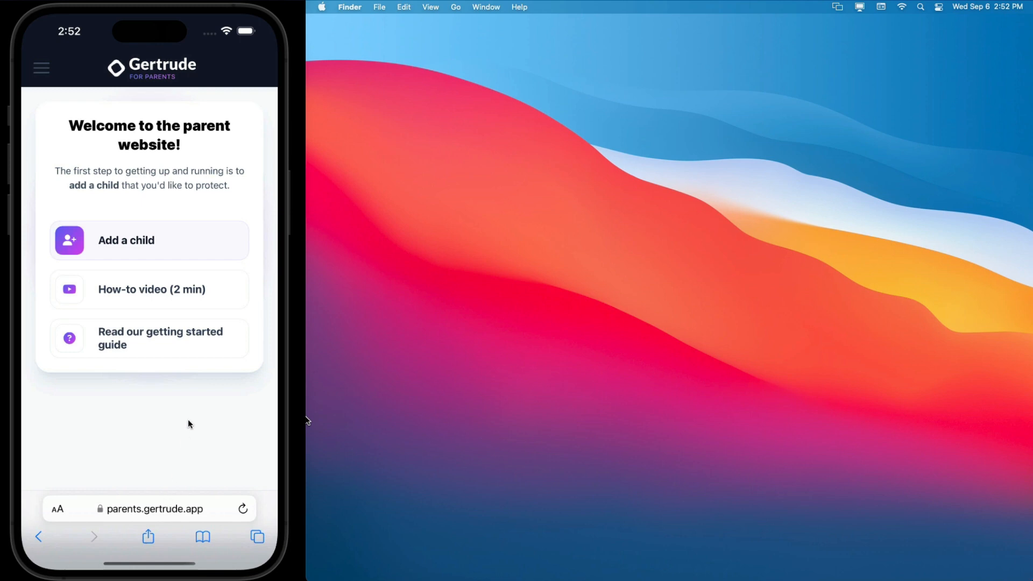
- Enter Franny as the new child's name and save the child
{"action": "left_click_drag", "start_coordinate": [194, 405], "coordinate": [195, 439]}
{"action": "left_click", "coordinate": [179, 246]}
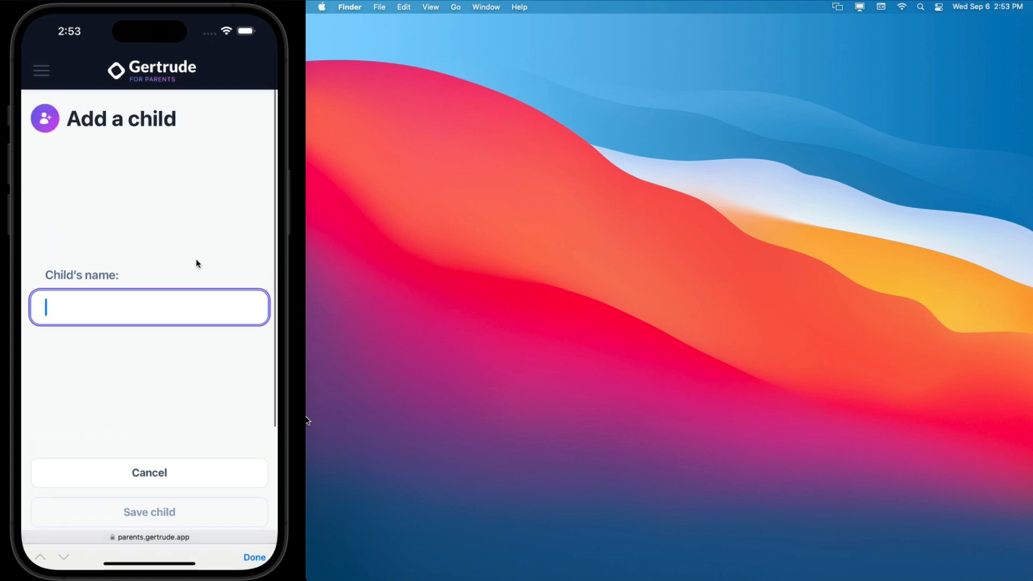
{"action": "type", "text": "F"}
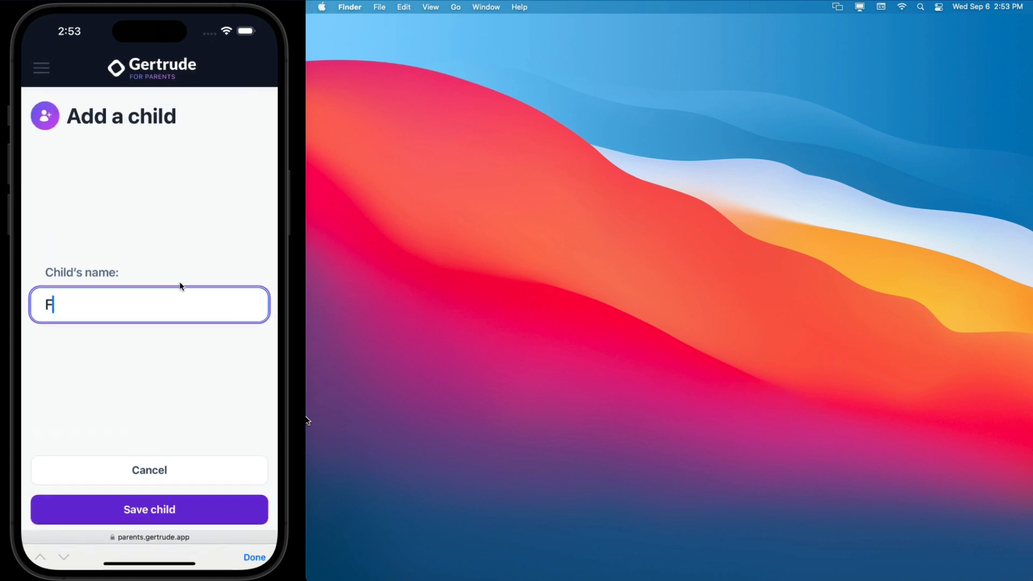
{"action": "type", "text": "ranny"}
{"action": "left_click", "coordinate": [192, 510]}
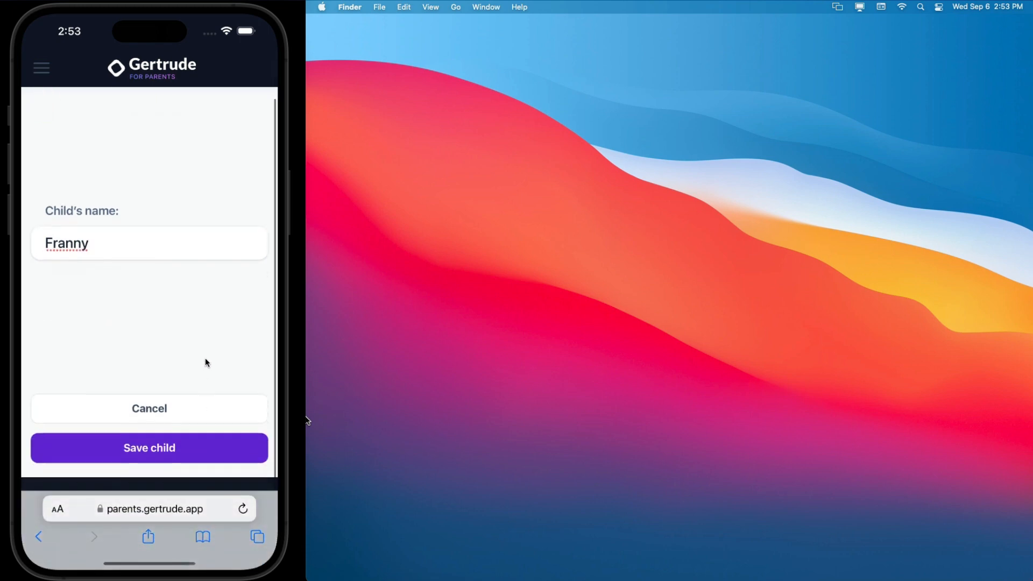
{"action": "left_click", "coordinate": [196, 459]}
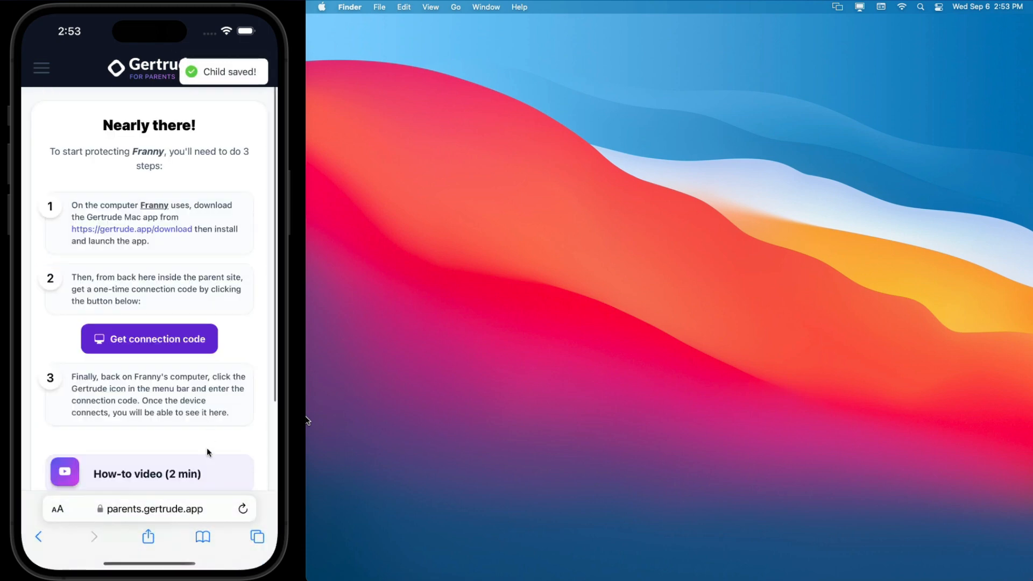
{"action": "mouse_move", "coordinate": [206, 447]}
{"action": "left_mouse_down"}
{"action": "mouse_move", "coordinate": [205, 461]}
{"action": "mouse_move", "coordinate": [211, 438]}
{"action": "left_mouse_up"}
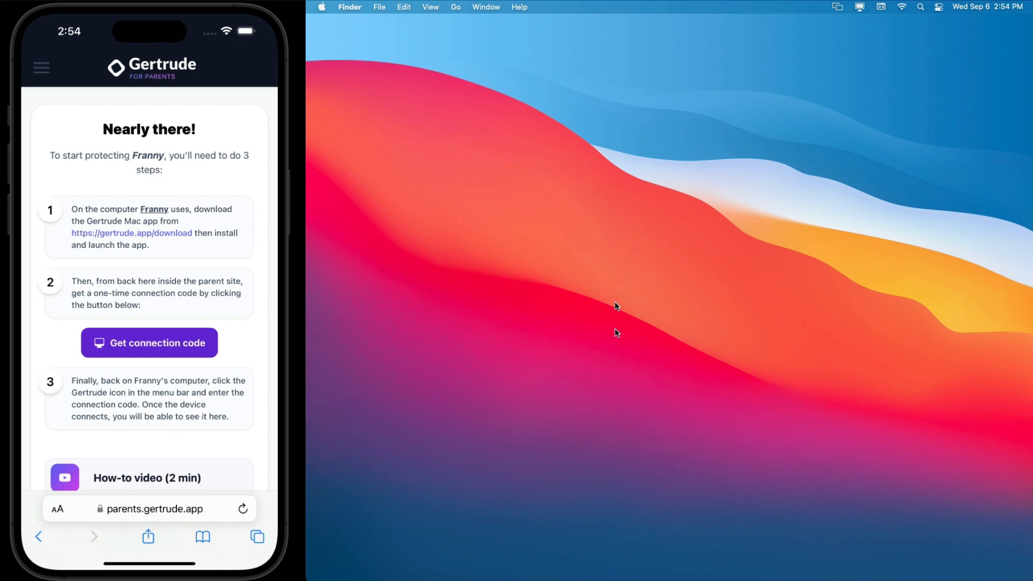
{"action": "mouse_move", "coordinate": [567, 573]}
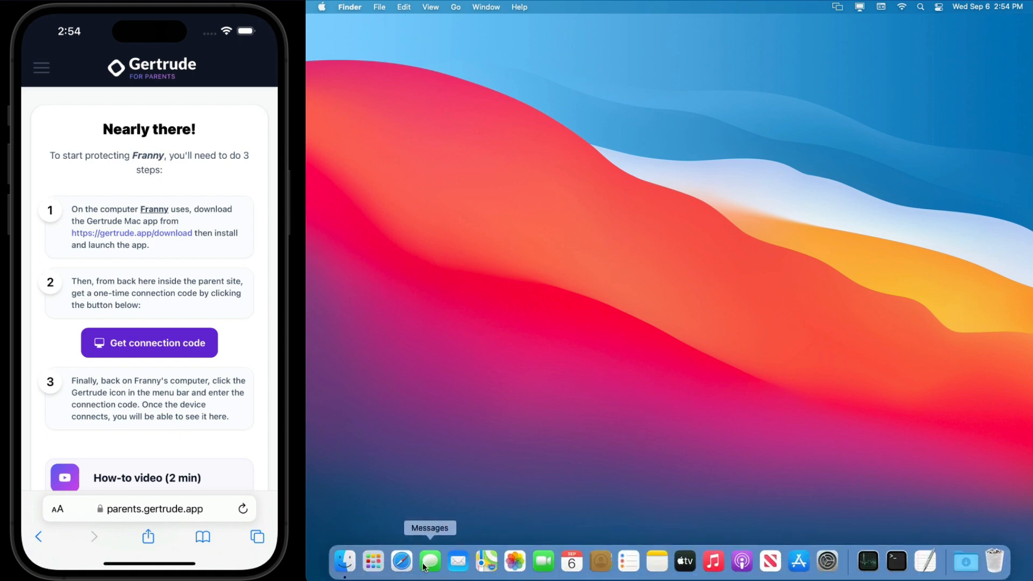
- Load gertrude.app/download in Safari, download Gertrude.dmg, and reveal it in Finder
{"action": "left_click", "coordinate": [402, 561]}
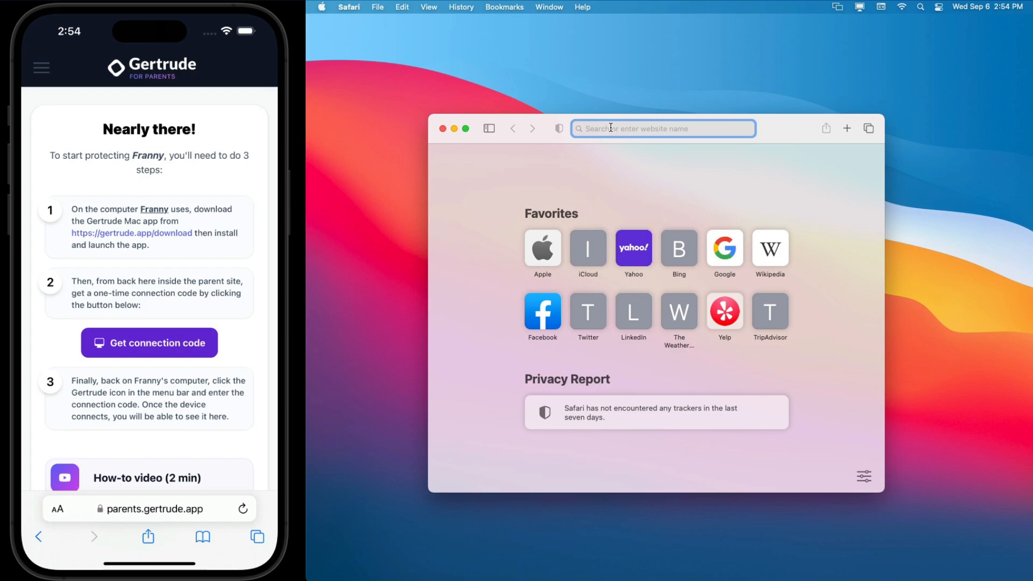
{"action": "type", "text": "gertrude."}
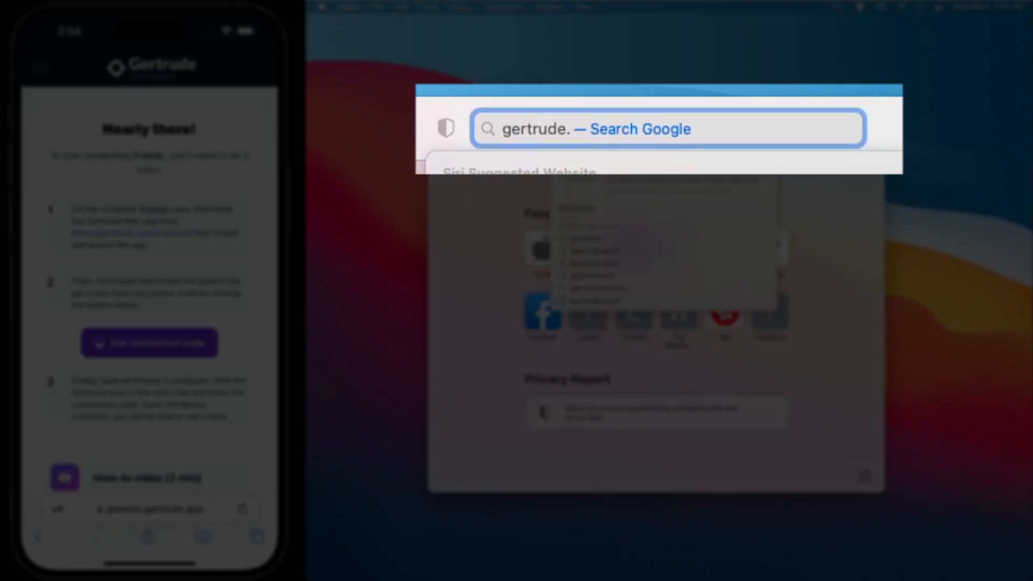
{"action": "type", "text": "app/download"}
{"action": "key", "text": "Return"}
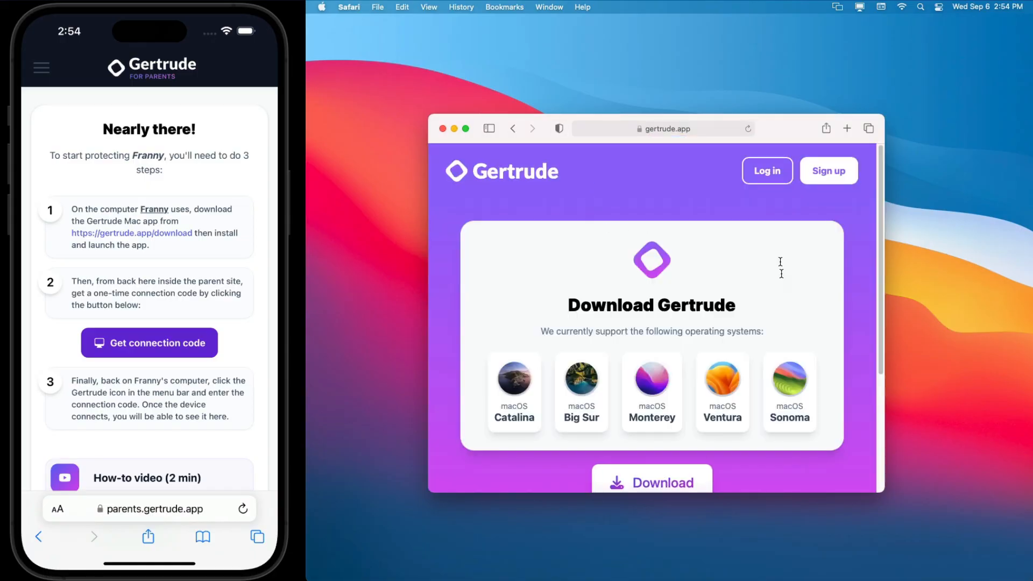
{"action": "scroll", "coordinate": [774, 269], "scroll_direction": "down", "scroll_amount": 3}
{"action": "left_click", "coordinate": [694, 375]}
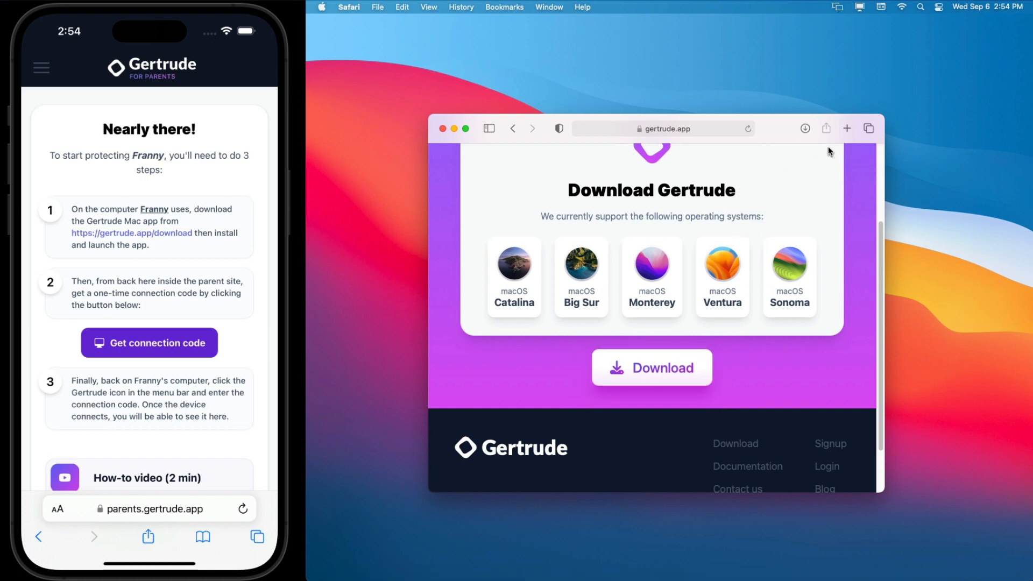
{"action": "left_click", "coordinate": [804, 128]}
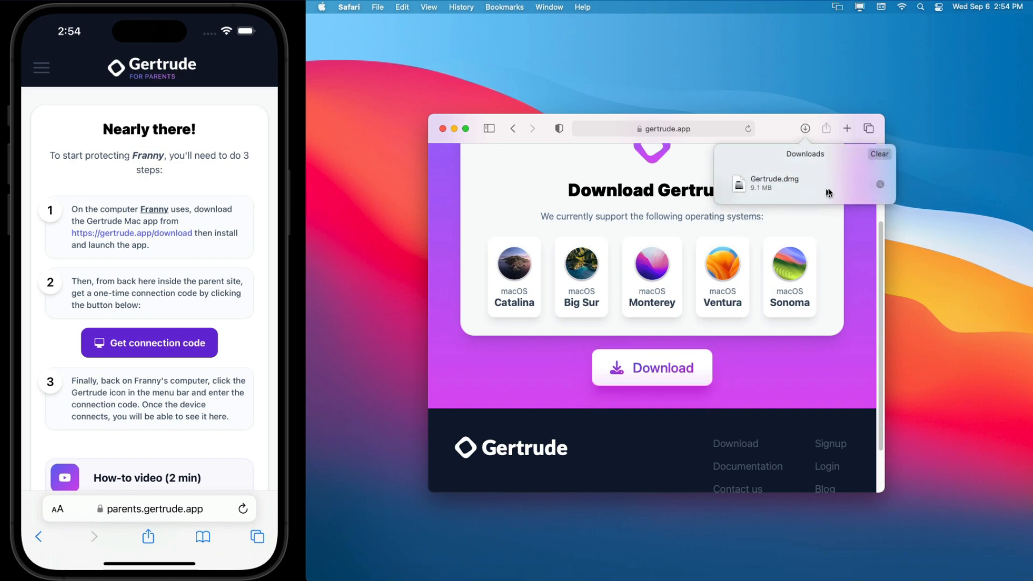
{"action": "left_click", "coordinate": [881, 184]}
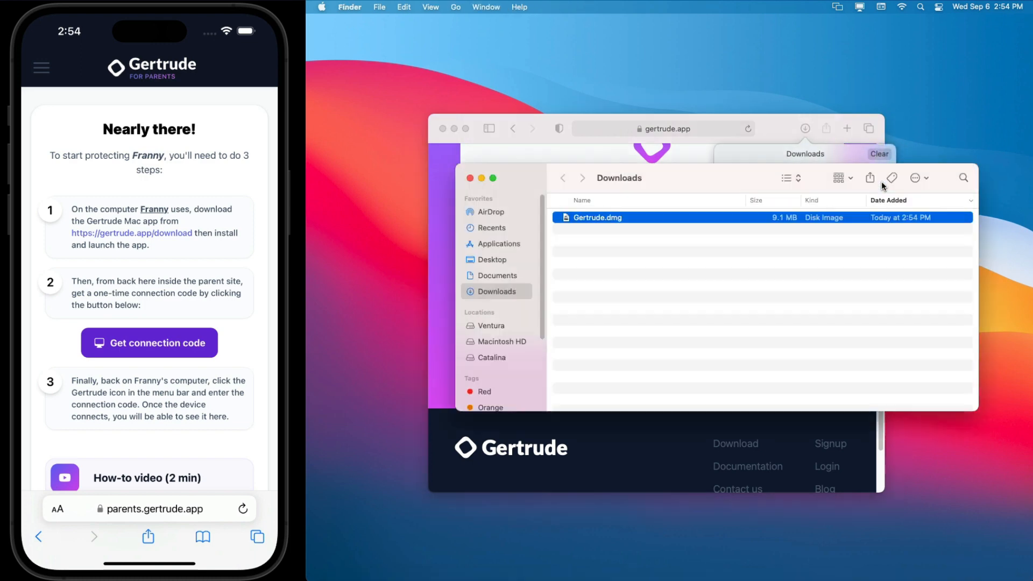
- Open the Gertrude.dmg disk image from Downloads
{"action": "left_click", "coordinate": [611, 276]}
{"action": "left_click", "coordinate": [584, 218]}
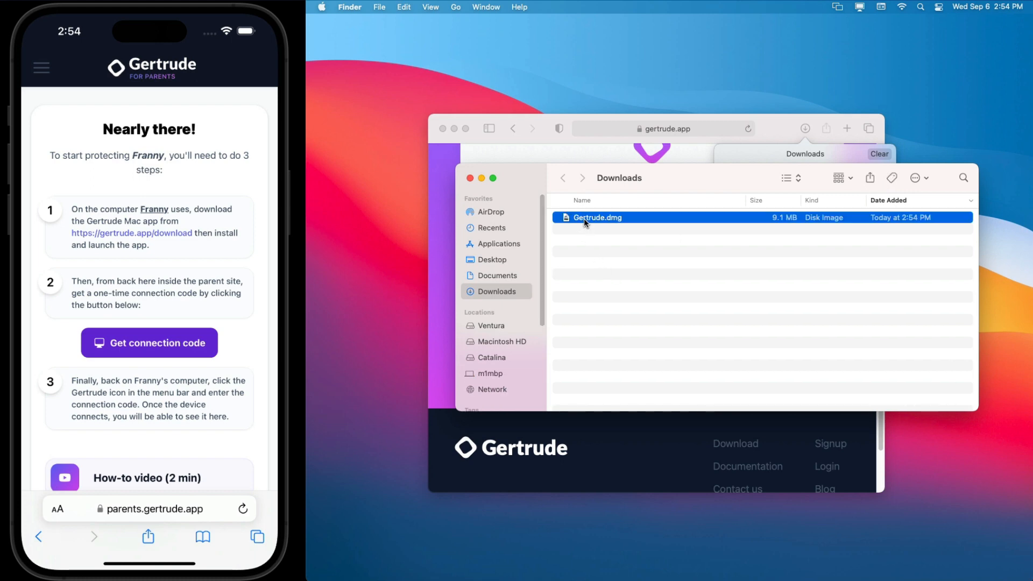
{"action": "double_click", "coordinate": [583, 218]}
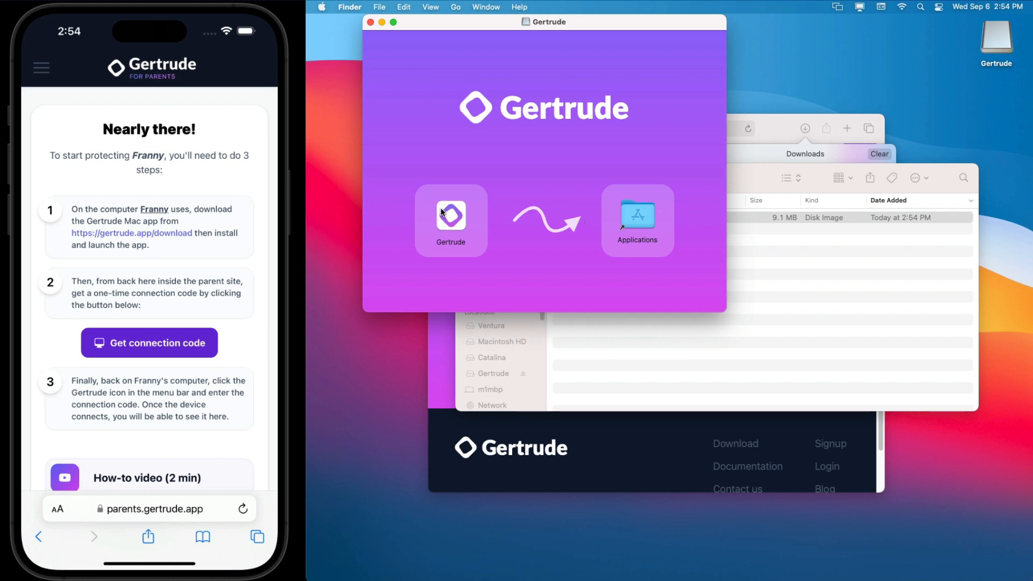
- Copy Gertrude into Applications, approving with administrator name and password, then close the disk image window
{"action": "left_click_drag", "start_coordinate": [450, 217], "coordinate": [638, 218]}
{"action": "type", "text": "jared"}
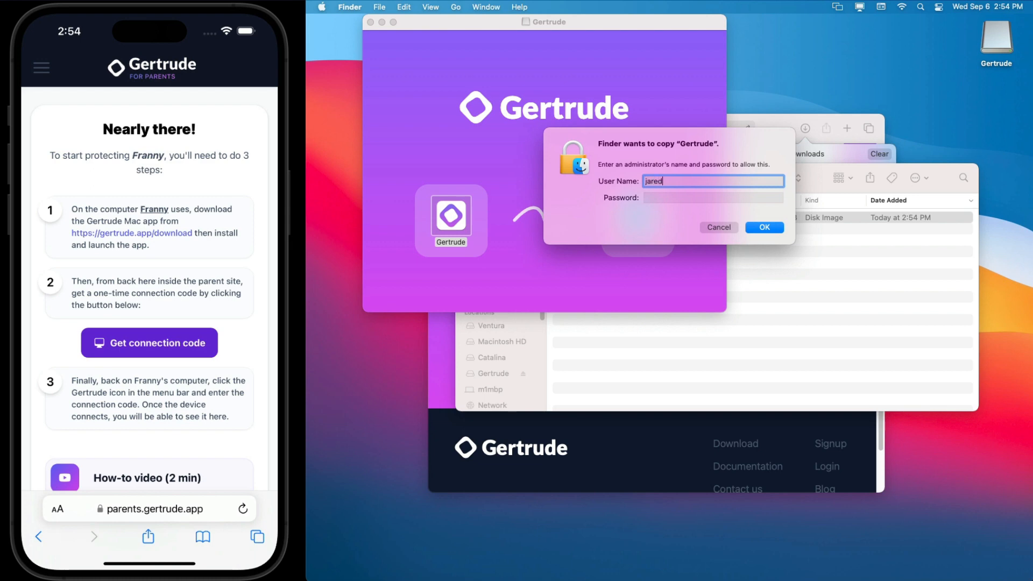
{"action": "key", "text": "Tab"}
{"action": "type", "text": "••"}
{"action": "key", "text": "Return"}
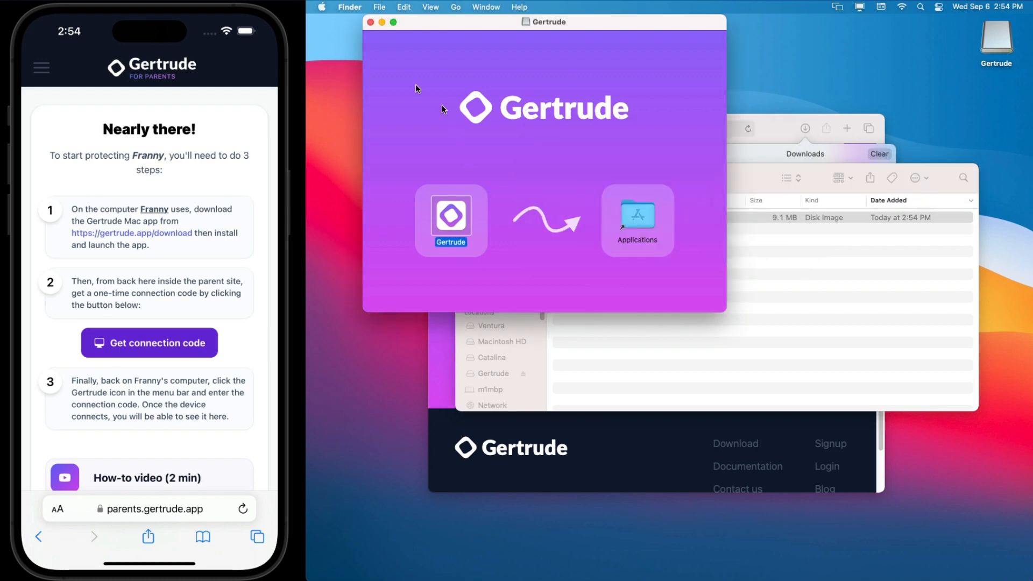
{"action": "left_click", "coordinate": [371, 22]}
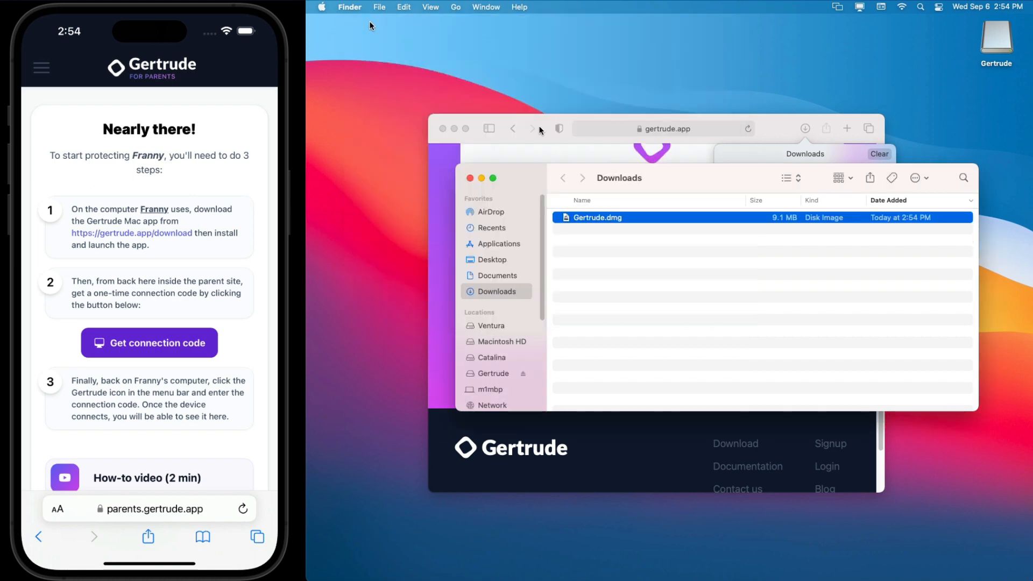
- Close Safari and launch Gertrude from Applications, confirming it may open
{"action": "left_click", "coordinate": [443, 128]}
{"action": "left_click", "coordinate": [500, 244]}
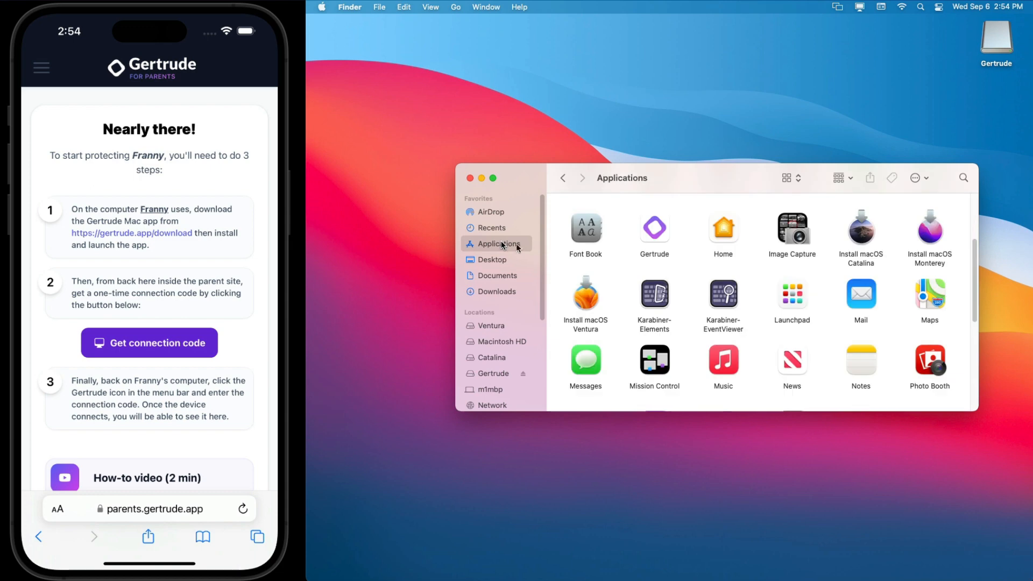
{"action": "left_click", "coordinate": [661, 235]}
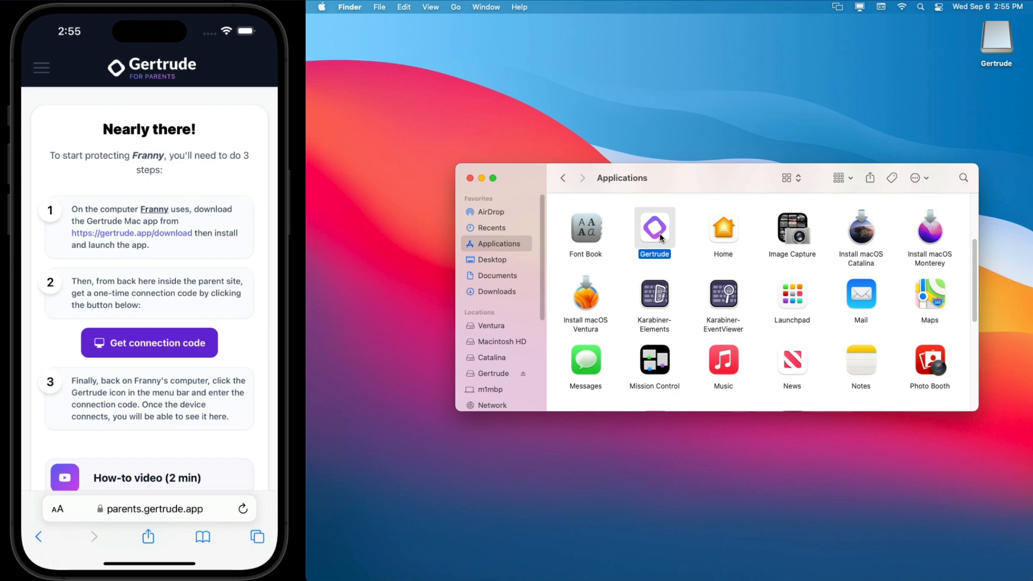
{"action": "double_click", "coordinate": [660, 234]}
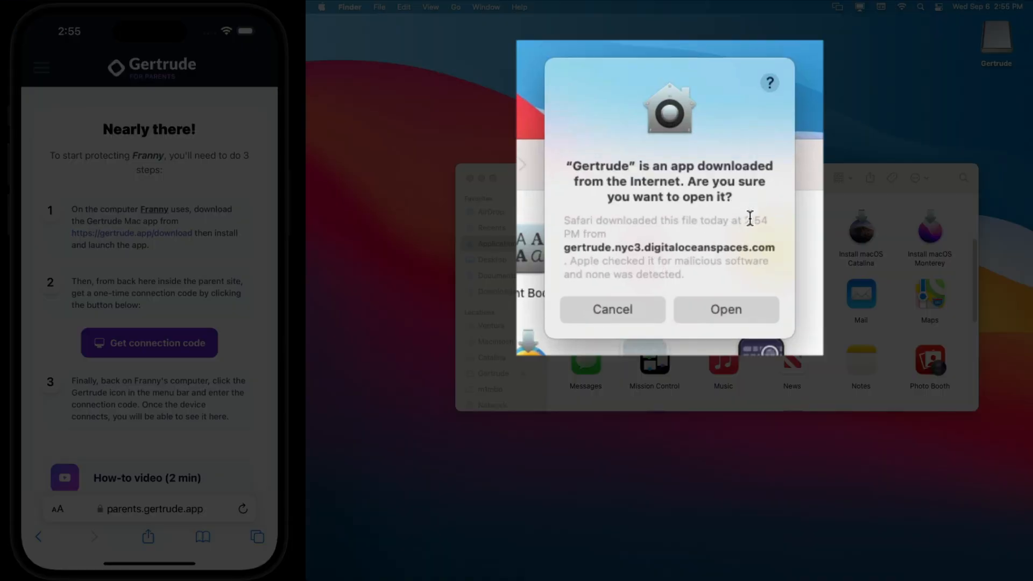
{"action": "left_click", "coordinate": [742, 308]}
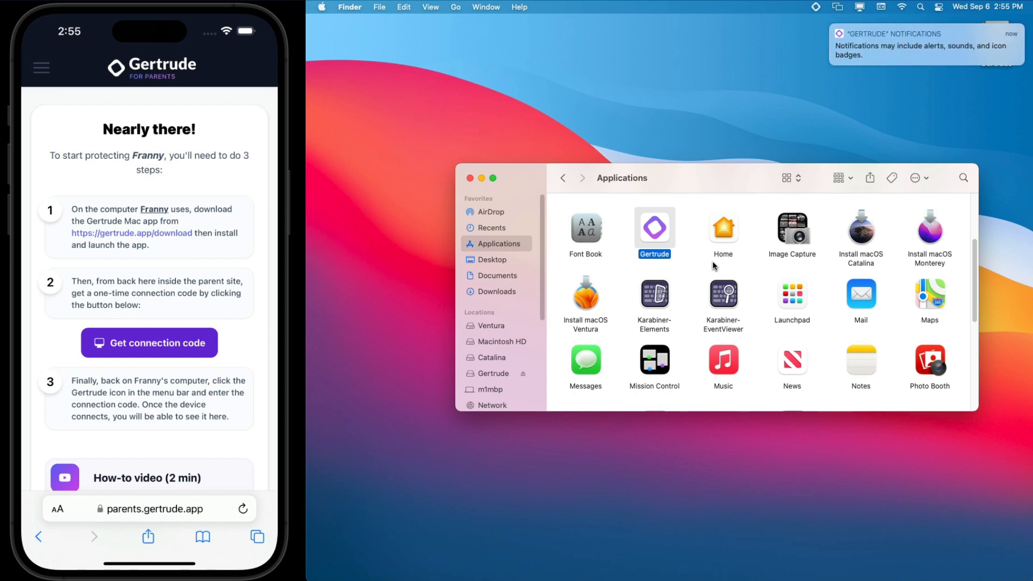
- Allow Gertrude's notifications and close the Applications Finder window
{"action": "mouse_move", "coordinate": [908, 62]}
{"action": "left_click", "coordinate": [1011, 58]}
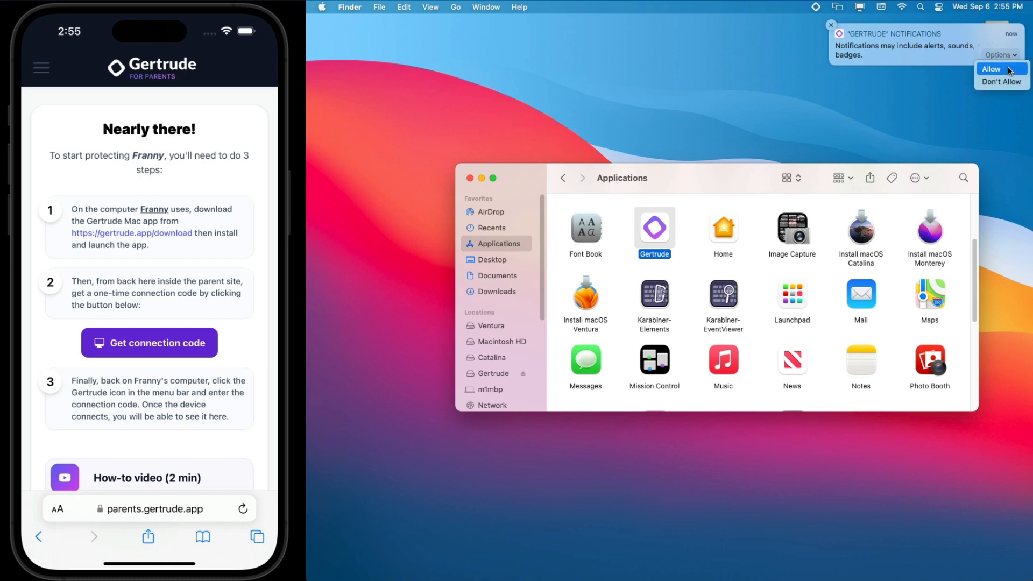
{"action": "left_click", "coordinate": [1008, 67]}
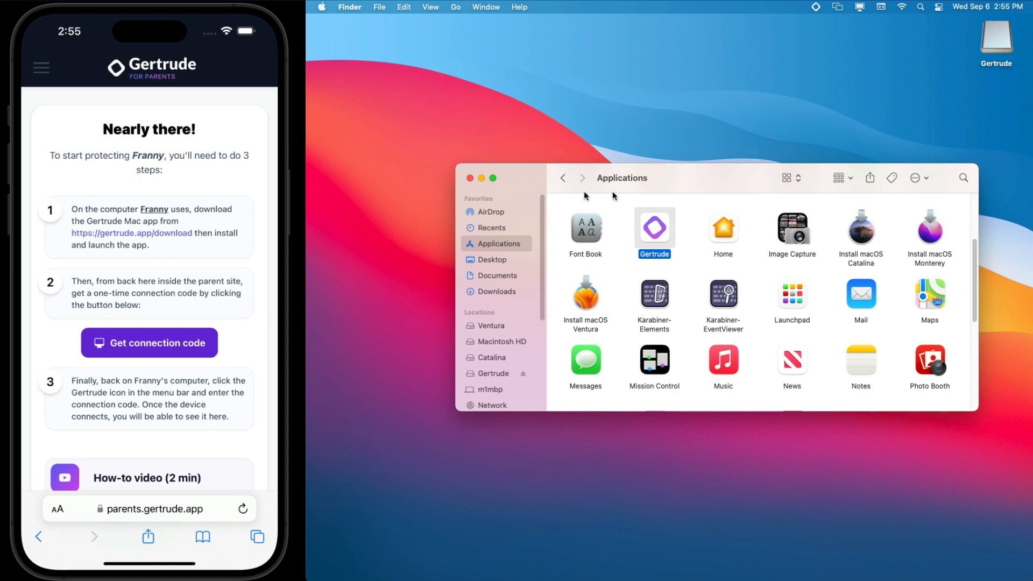
{"action": "left_click", "coordinate": [470, 179]}
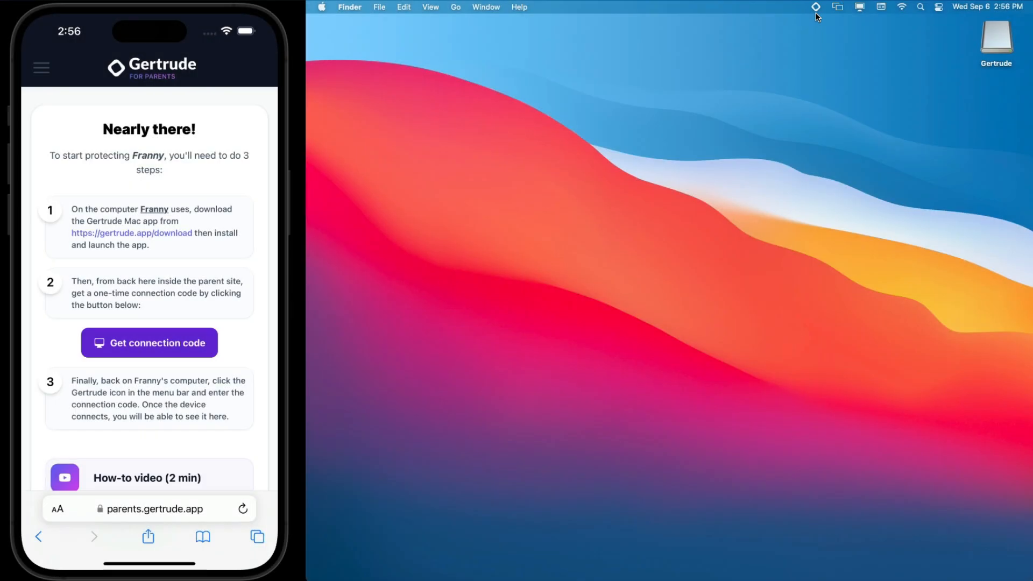
- Show Gertrude's menu-bar welcome panel on the Mac and request a connection code for Franny on the phone
{"action": "left_click", "coordinate": [817, 8]}
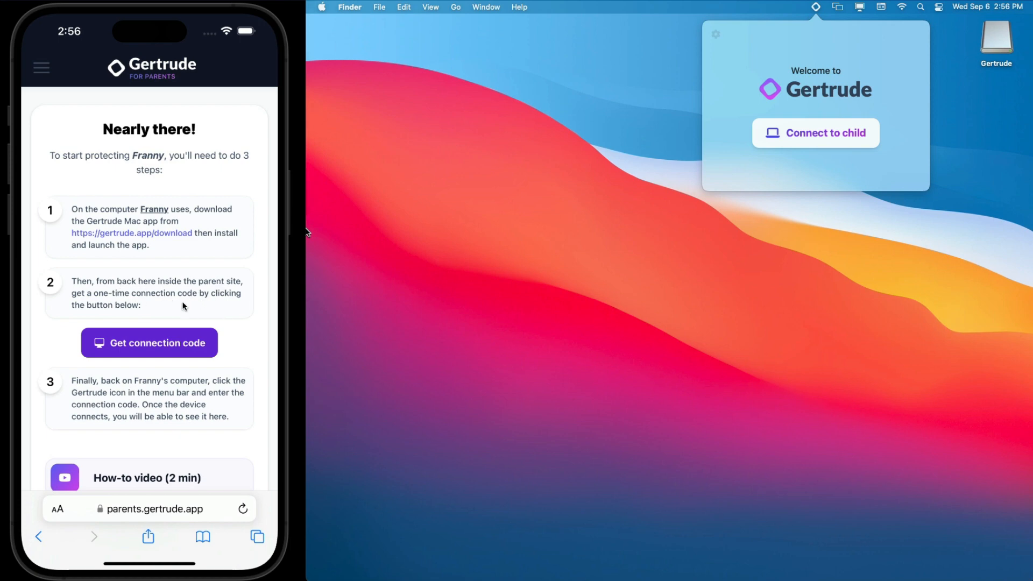
{"action": "left_click", "coordinate": [163, 352]}
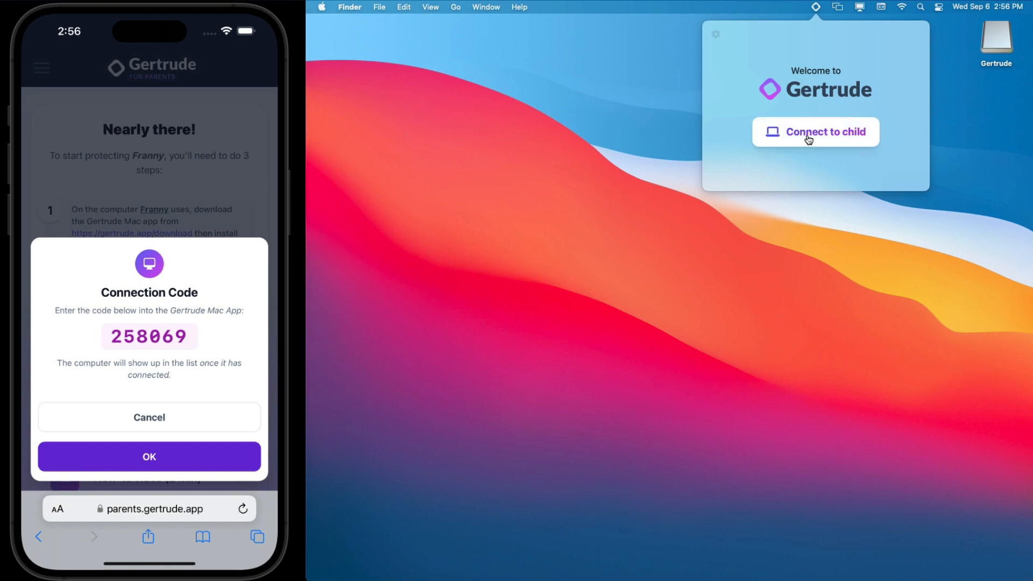
- Enter the connection code in Gertrude's menu-bar popup, submit it, and dismiss the phone's code dialog
{"action": "left_click", "coordinate": [778, 133]}
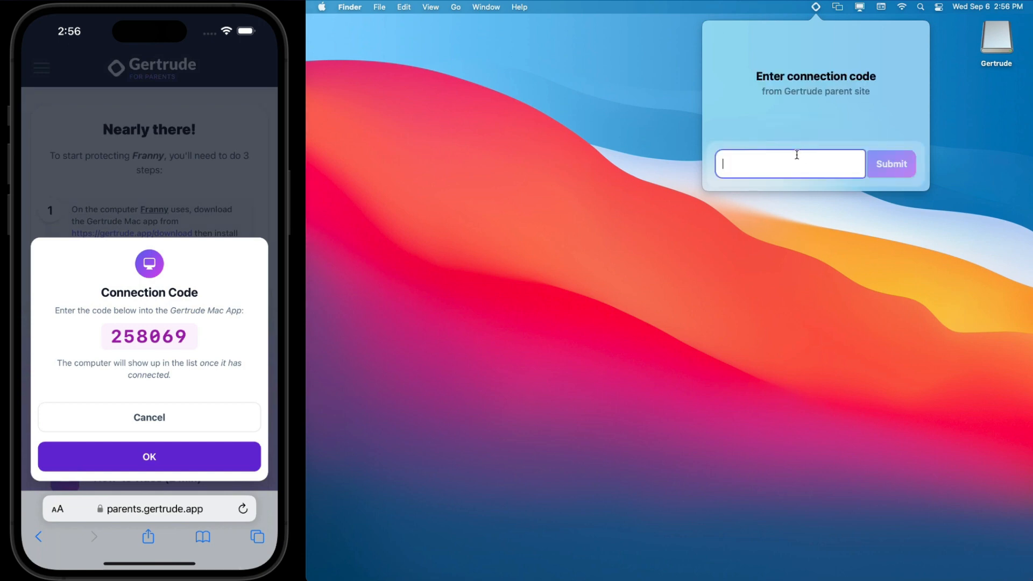
{"action": "type", "text": "258069"}
{"action": "left_click", "coordinate": [906, 163]}
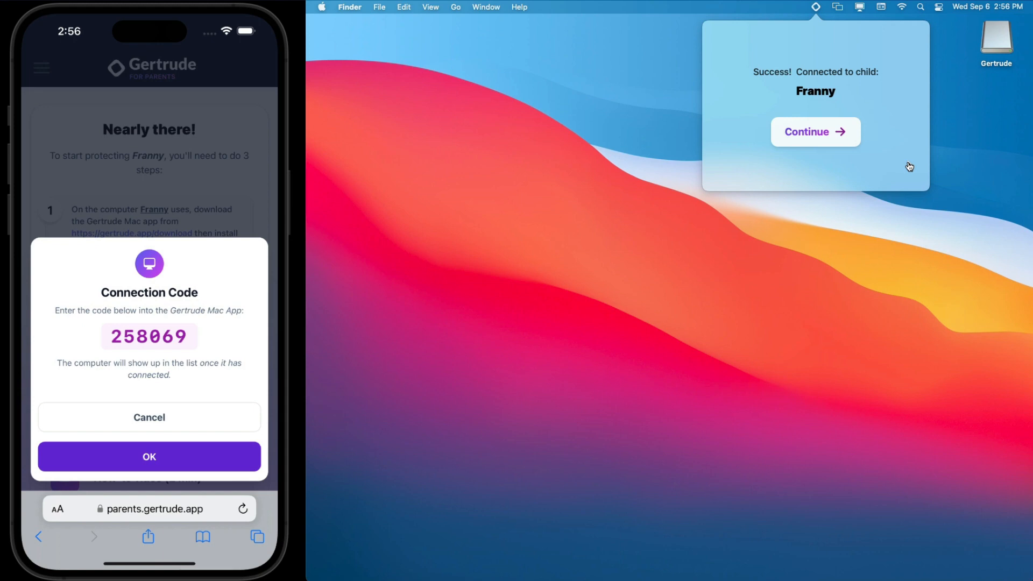
{"action": "left_click", "coordinate": [160, 461]}
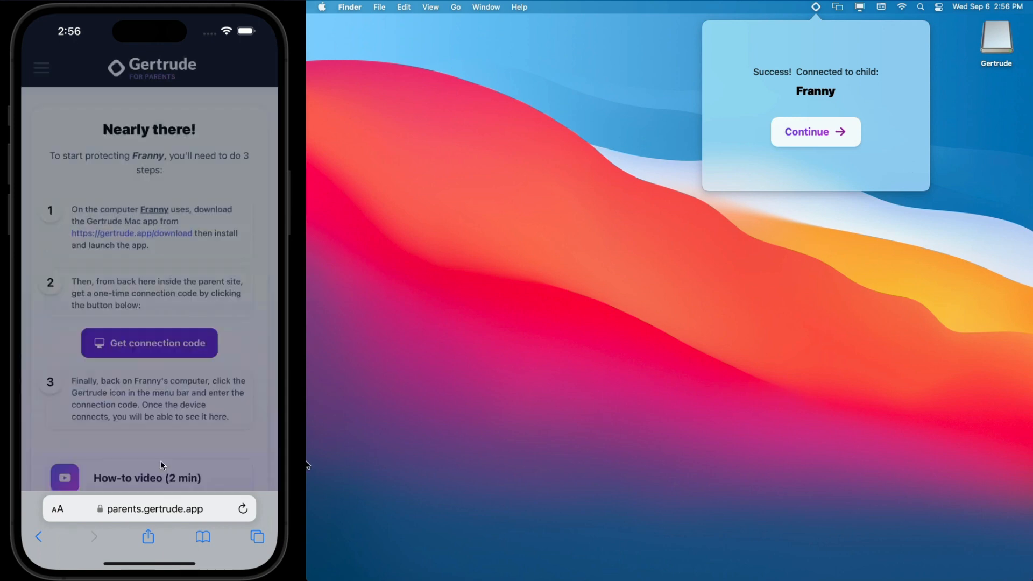
- Reload the parent site and switch on keylogging and screenshots for Franny
{"action": "left_click", "coordinate": [244, 506]}
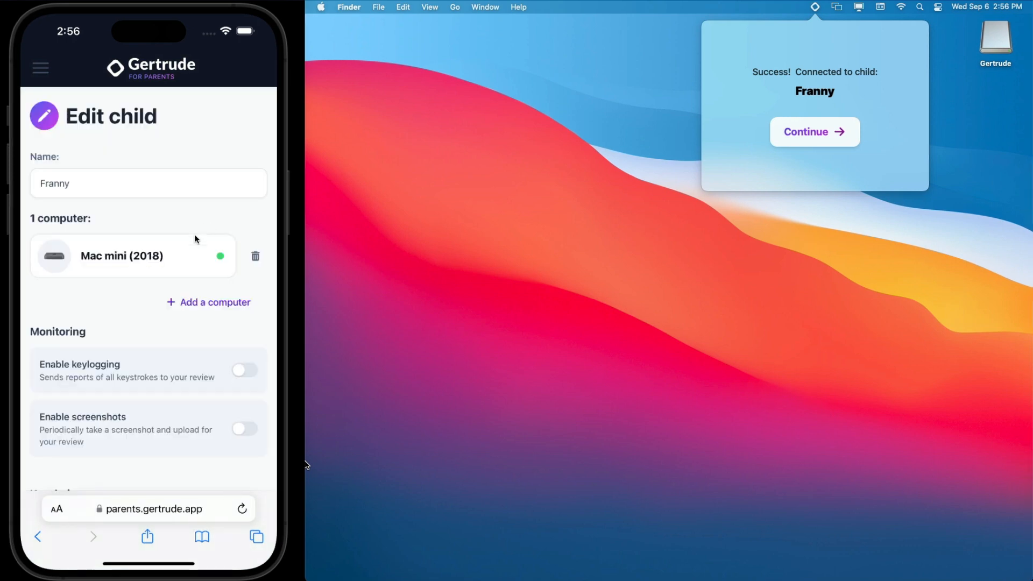
{"action": "mouse_move", "coordinate": [158, 208]}
{"action": "left_mouse_down"}
{"action": "mouse_move", "coordinate": [159, 228]}
{"action": "mouse_move", "coordinate": [166, 210]}
{"action": "mouse_move", "coordinate": [162, 218]}
{"action": "left_mouse_up"}
{"action": "left_click_drag", "start_coordinate": [113, 330], "coordinate": [121, 280]}
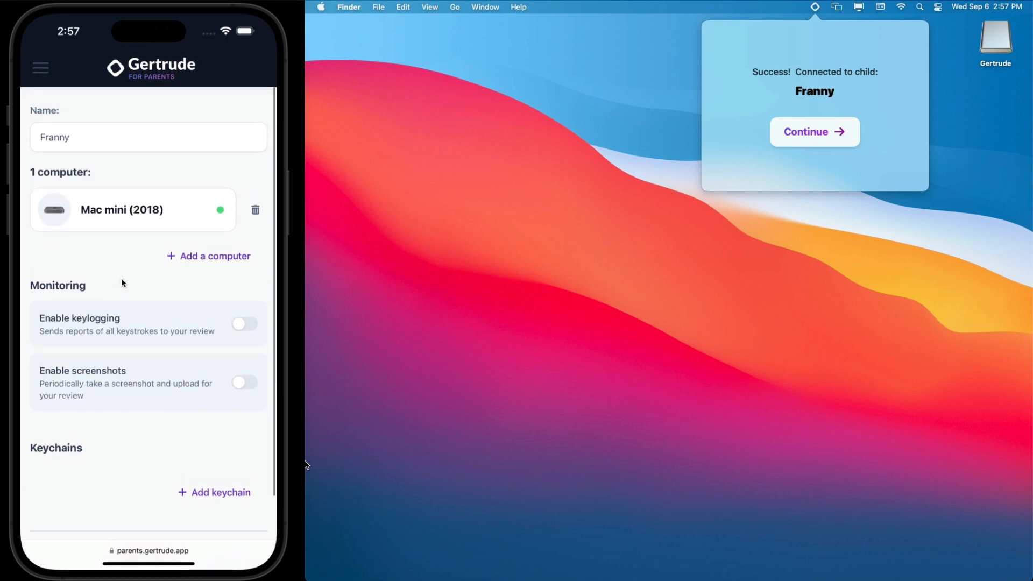
{"action": "left_click", "coordinate": [240, 325]}
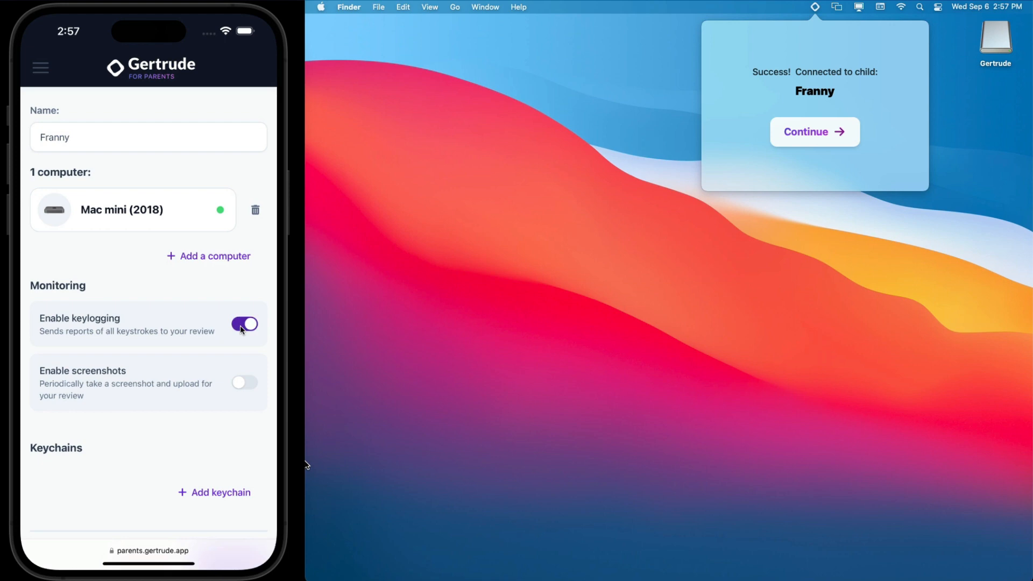
{"action": "left_click", "coordinate": [247, 383]}
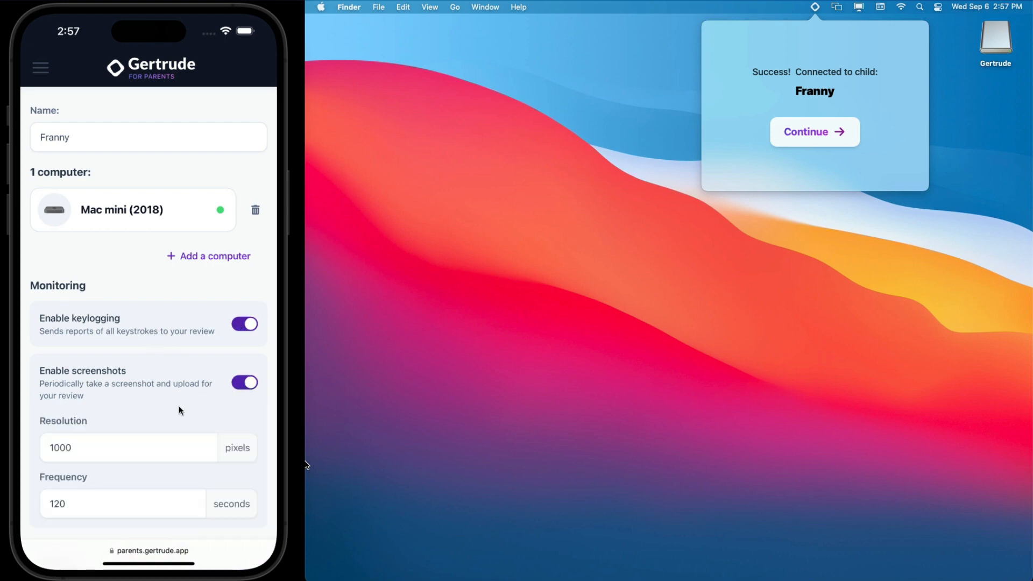
- Change the screenshot frequency from 120 to 25 seconds and save the child
{"action": "left_click_drag", "start_coordinate": [179, 406], "coordinate": [187, 342]}
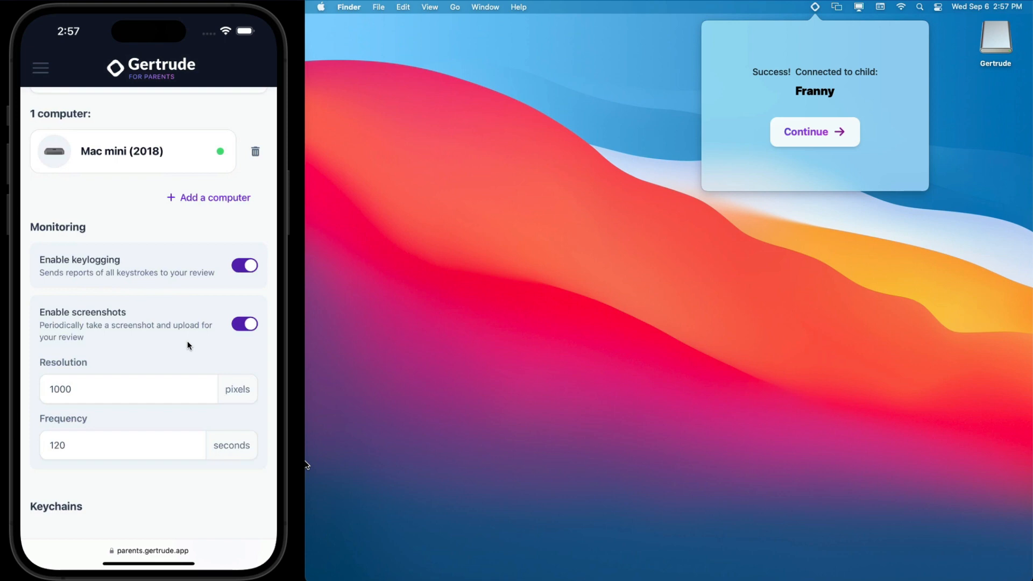
{"action": "scroll", "coordinate": [173, 340], "scroll_direction": "down", "scroll_amount": 2}
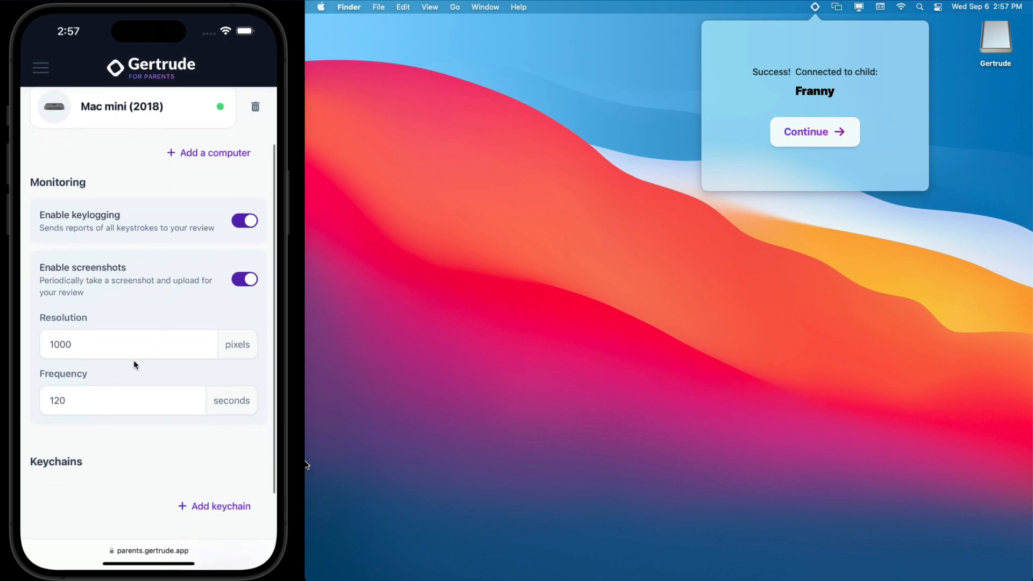
{"action": "left_click", "coordinate": [74, 400]}
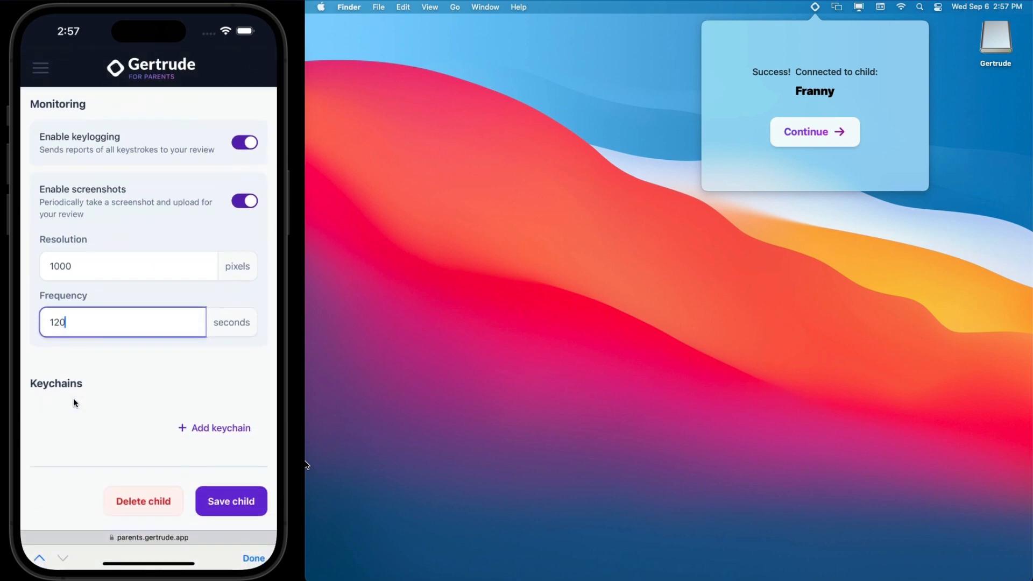
{"action": "key", "text": "BackSpace"}
{"action": "key", "text": "BackSpace"}
{"action": "key", "text": "BackSpace"}
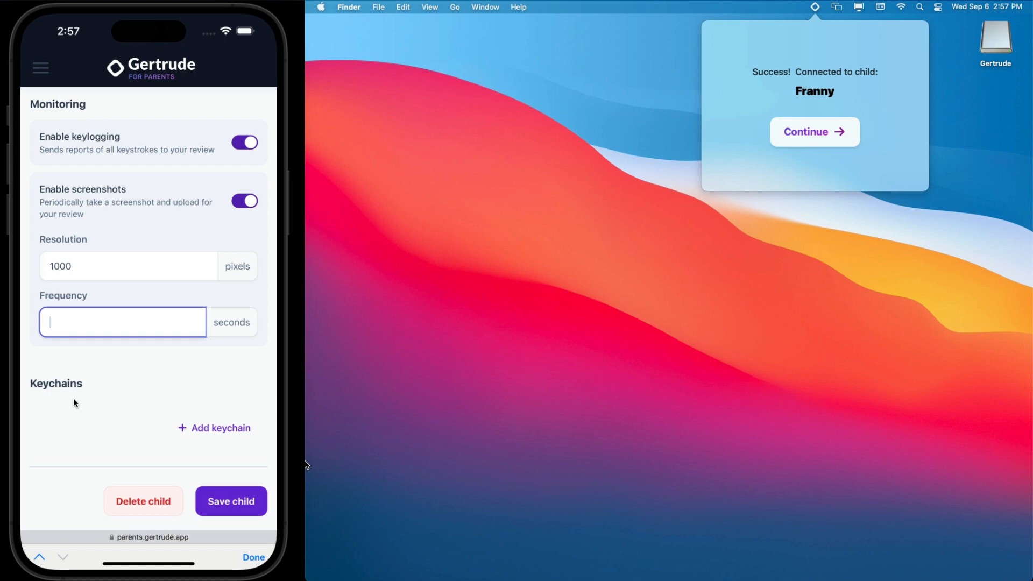
{"action": "type", "text": "25"}
{"action": "left_click", "coordinate": [227, 504]}
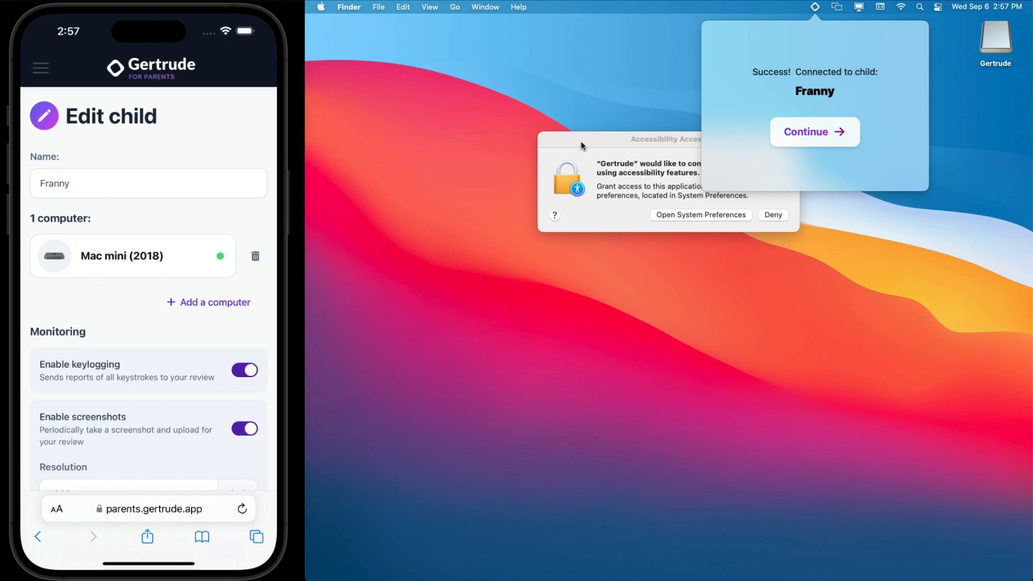
- Reposition the Mac's accessibility access request back to mid-screen
{"action": "left_click_drag", "start_coordinate": [576, 143], "coordinate": [388, 482]}
{"action": "left_click", "coordinate": [686, 325]}
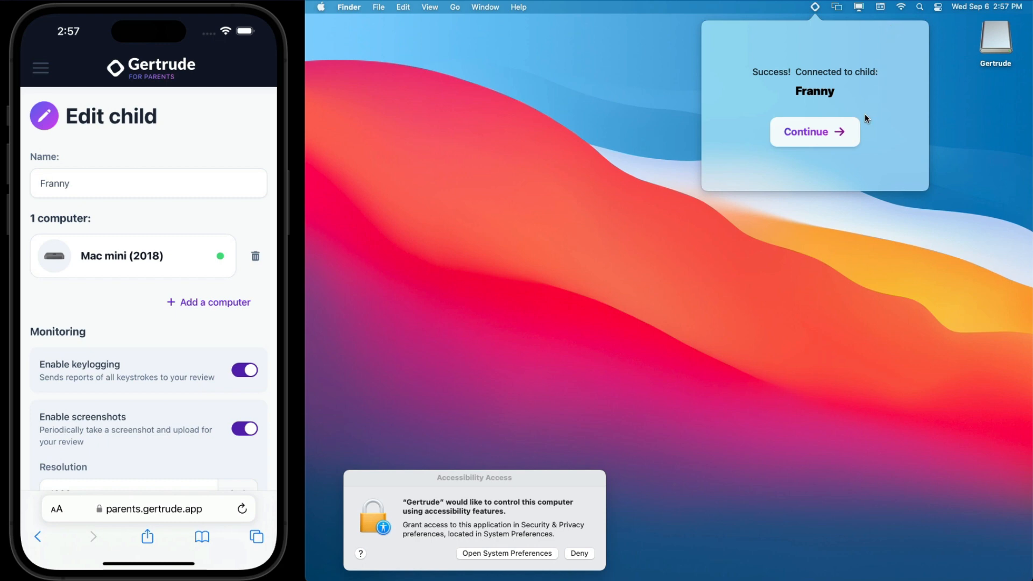
{"action": "left_click_drag", "start_coordinate": [591, 478], "coordinate": [629, 319]}
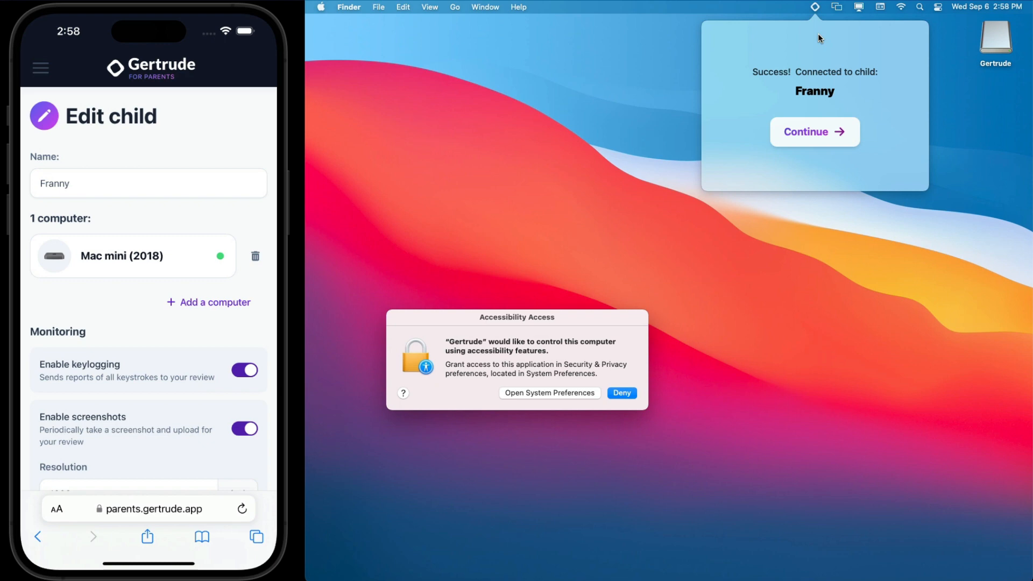
- Continue in the Gertrude popover, choose Administrate, and authorise with the administrator's name and password
{"action": "left_click", "coordinate": [823, 139]}
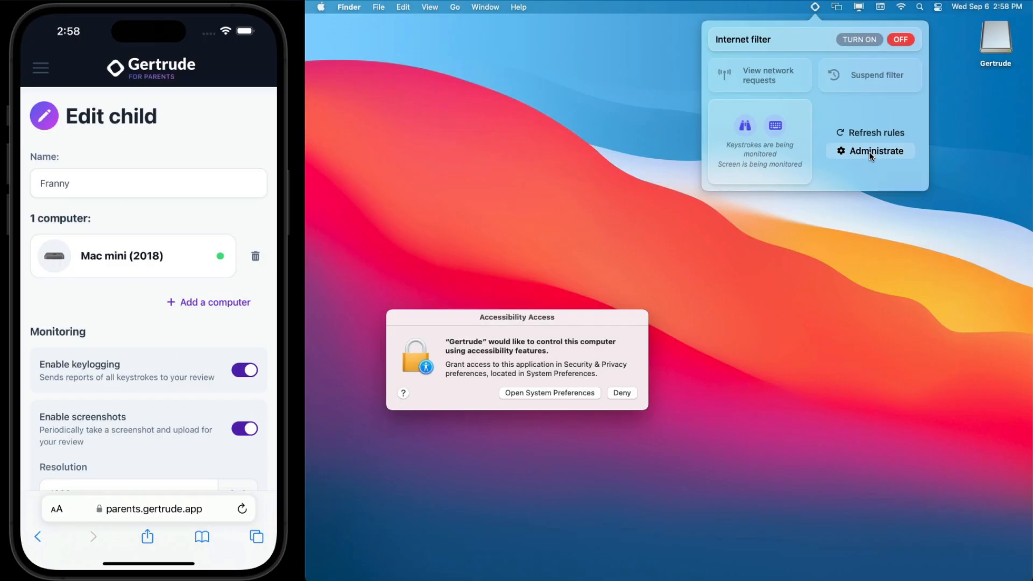
{"action": "left_click", "coordinate": [871, 153]}
{"action": "type", "text": "jared"}
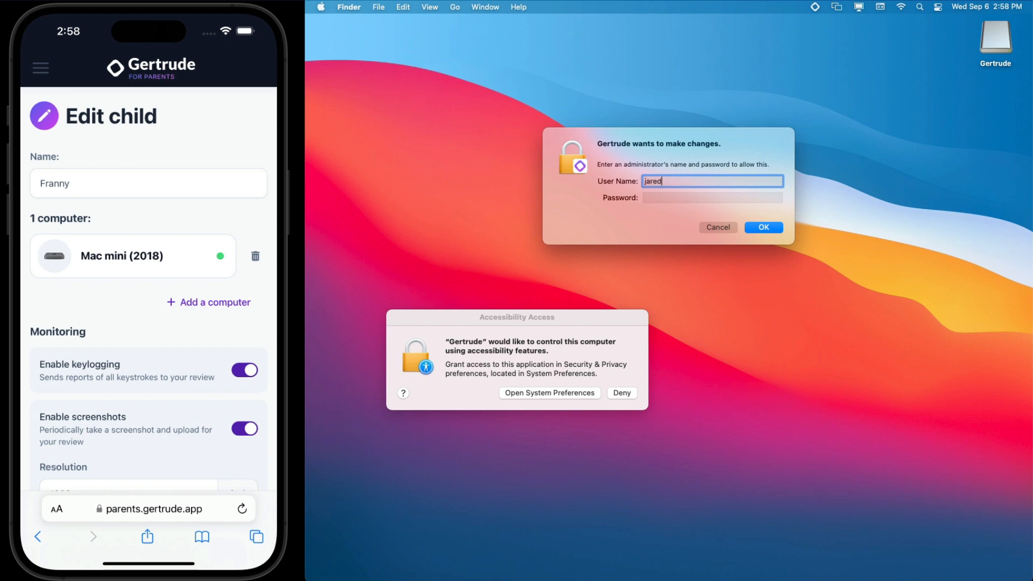
{"action": "key", "text": "Tab"}
{"action": "type", "text": "••••••"}
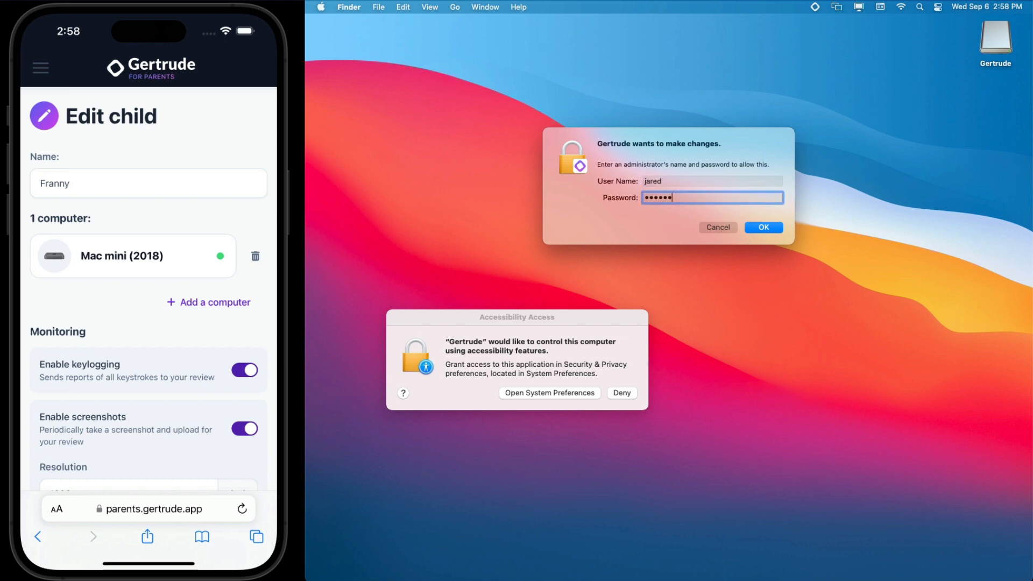
{"action": "key", "text": "Return"}
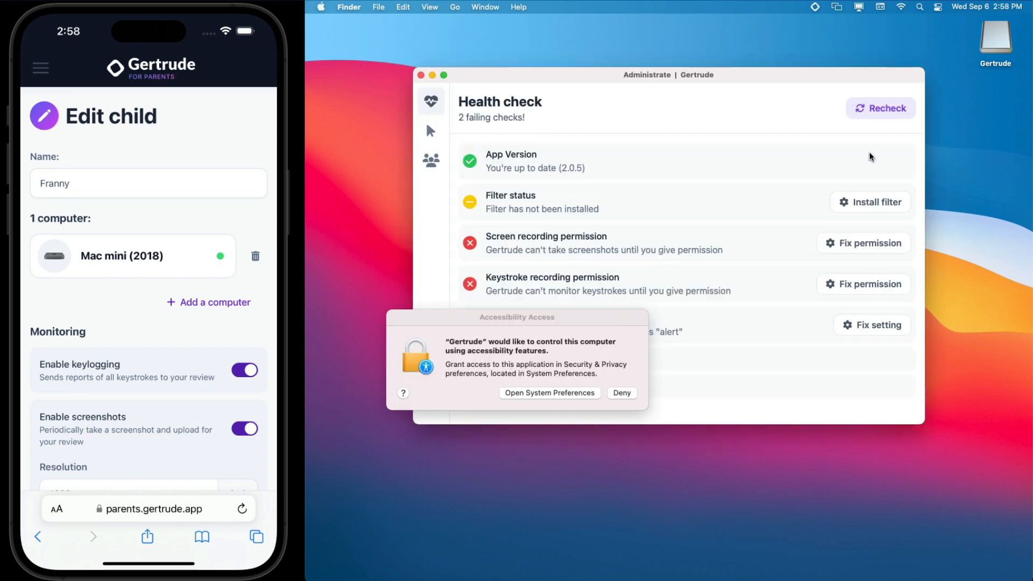
- Move the accessibility request aside, bring Health check forward, and choose Fix permission for screen recording
{"action": "left_click_drag", "start_coordinate": [542, 320], "coordinate": [521, 458]}
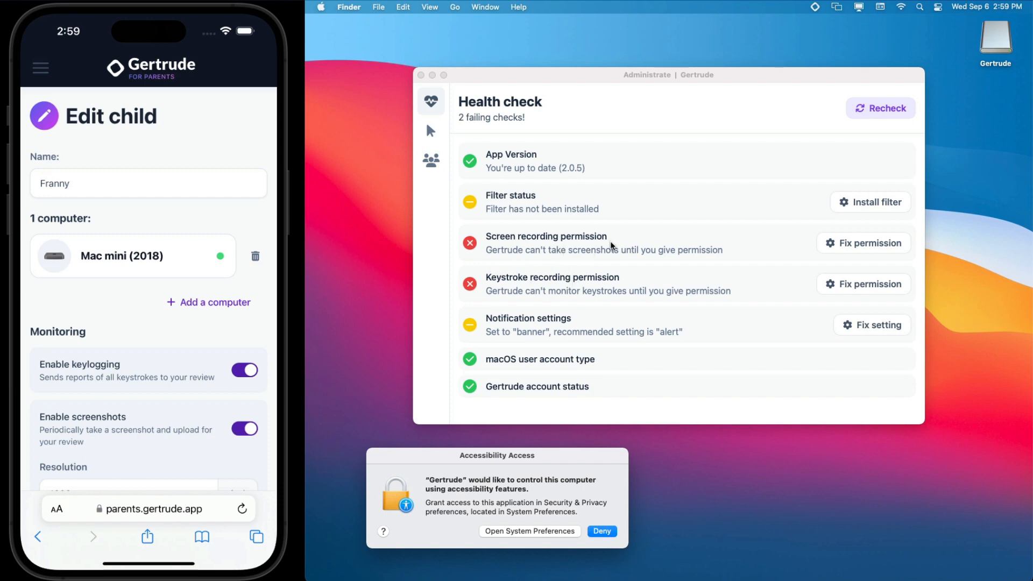
{"action": "left_click", "coordinate": [659, 249]}
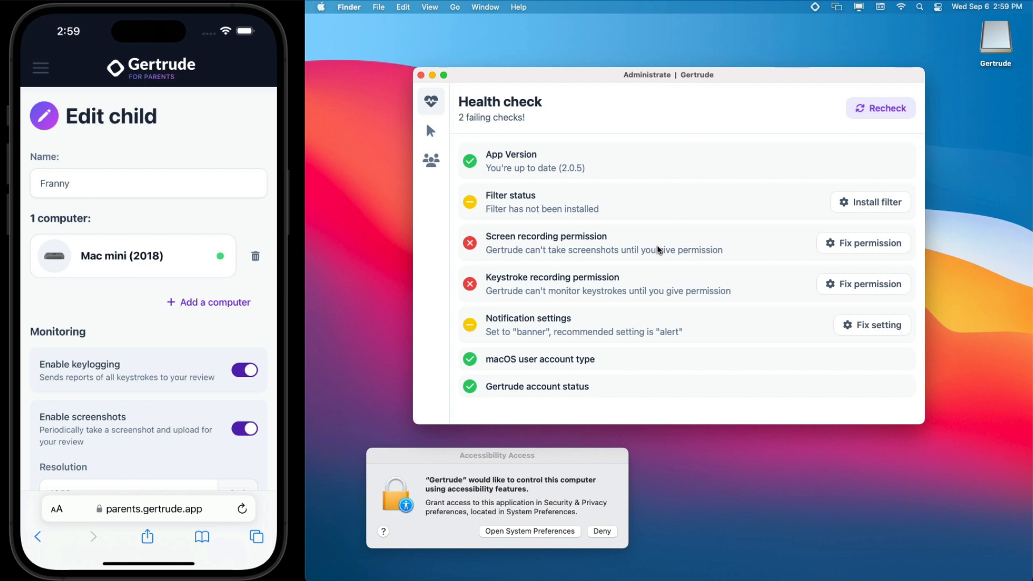
{"action": "scroll", "coordinate": [138, 385], "scroll_direction": "down", "scroll_amount": 2}
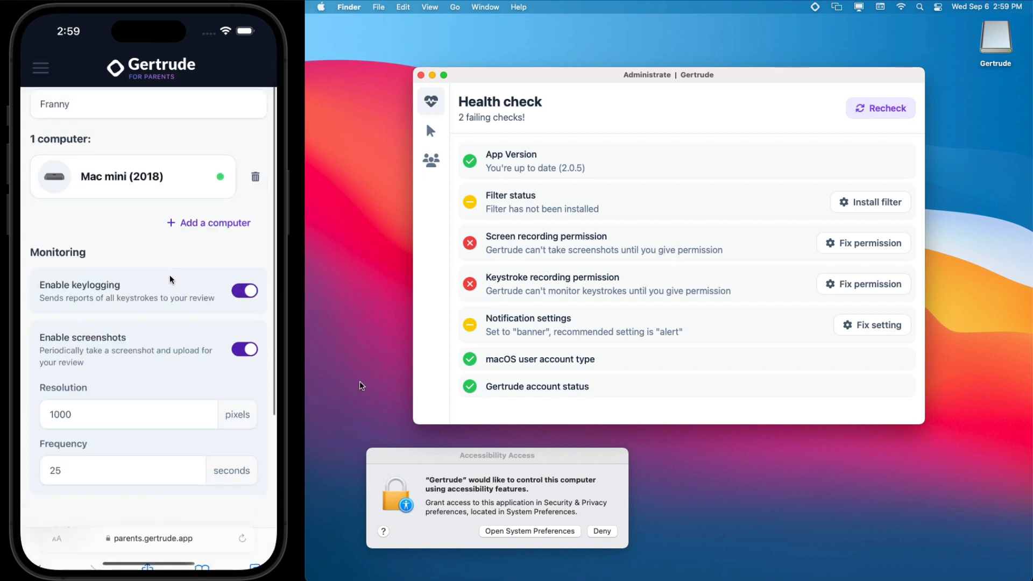
{"action": "scroll", "coordinate": [124, 322], "scroll_direction": "down", "scroll_amount": 1}
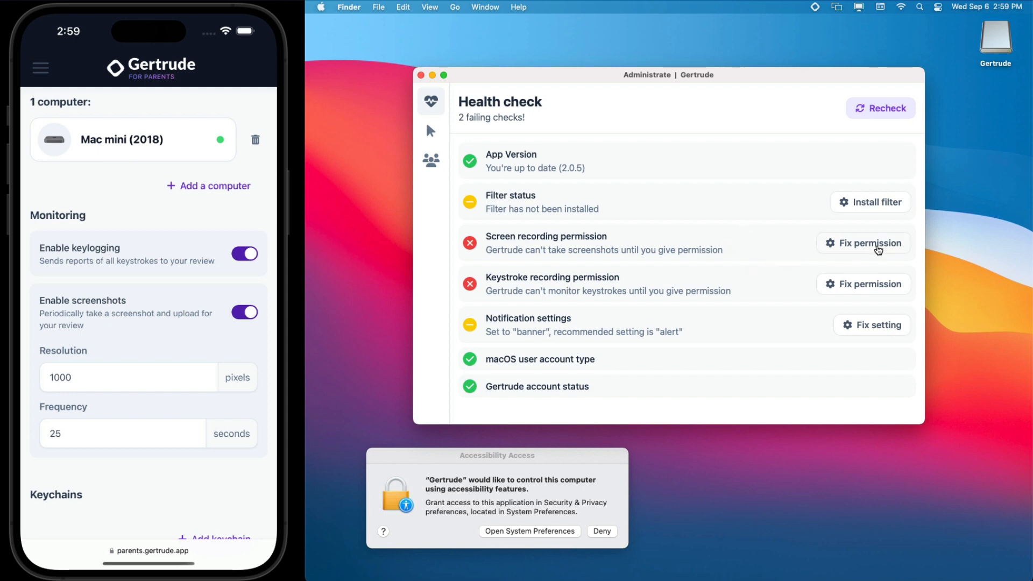
{"action": "left_click", "coordinate": [878, 249]}
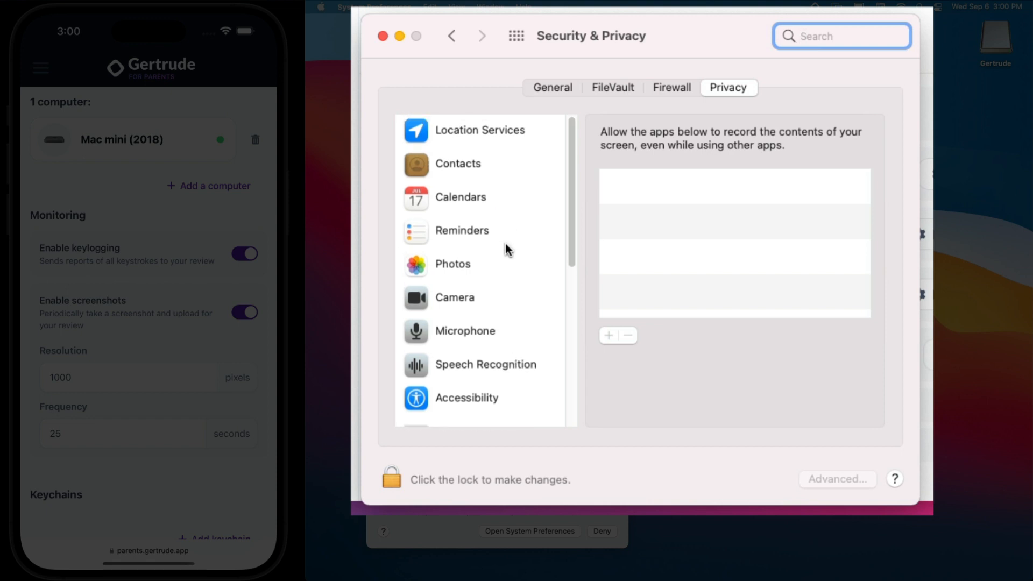
- Show the Screen Recording list and unlock the privacy settings with administrator credentials
{"action": "scroll", "coordinate": [493, 251], "scroll_direction": "up", "scroll_amount": 1}
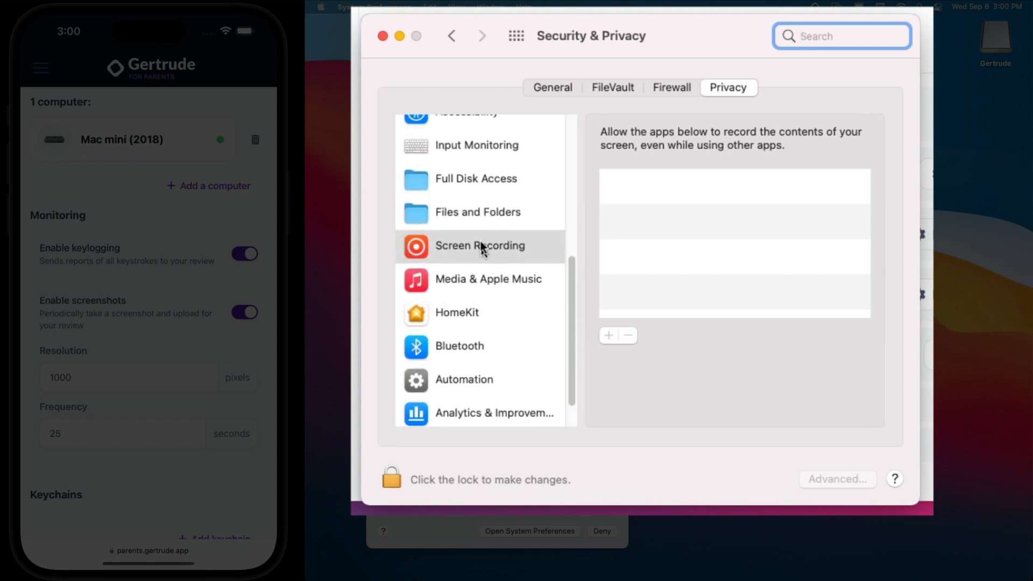
{"action": "left_click", "coordinate": [499, 246]}
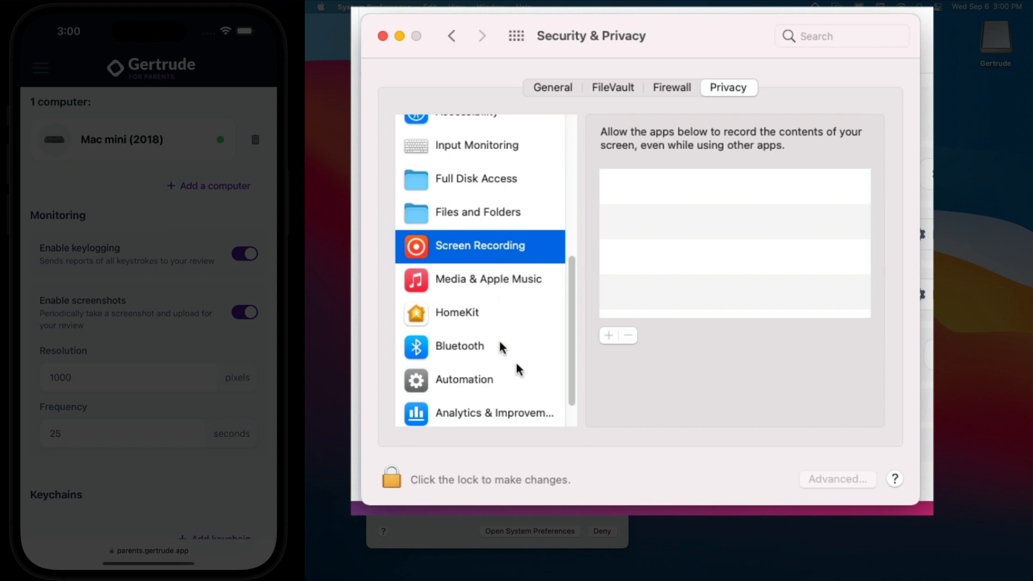
{"action": "left_click", "coordinate": [401, 480]}
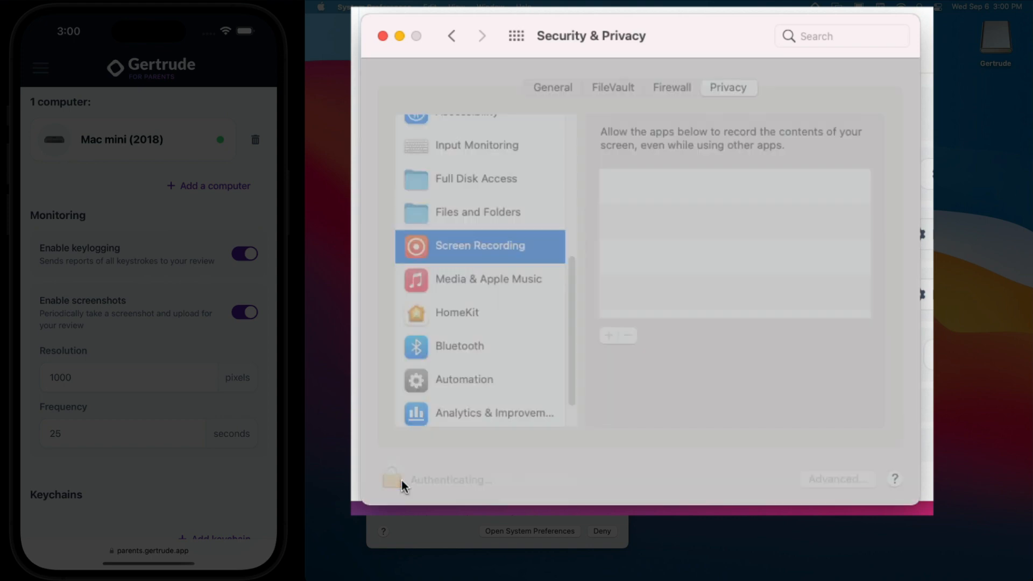
{"action": "type", "text": "jared"}
{"action": "key", "text": "Tab"}
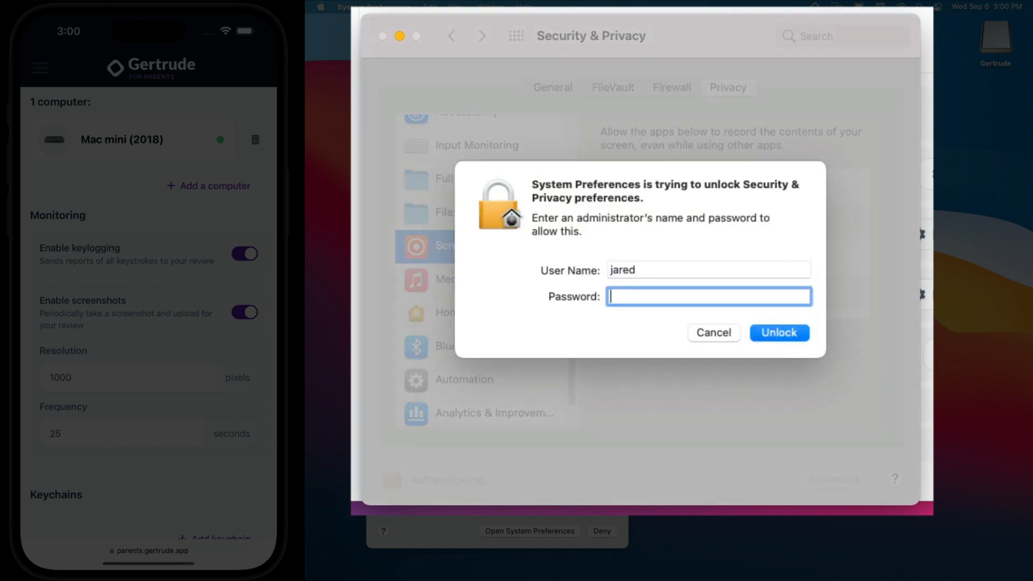
{"action": "type", "text": "******"}
{"action": "key", "text": "Return"}
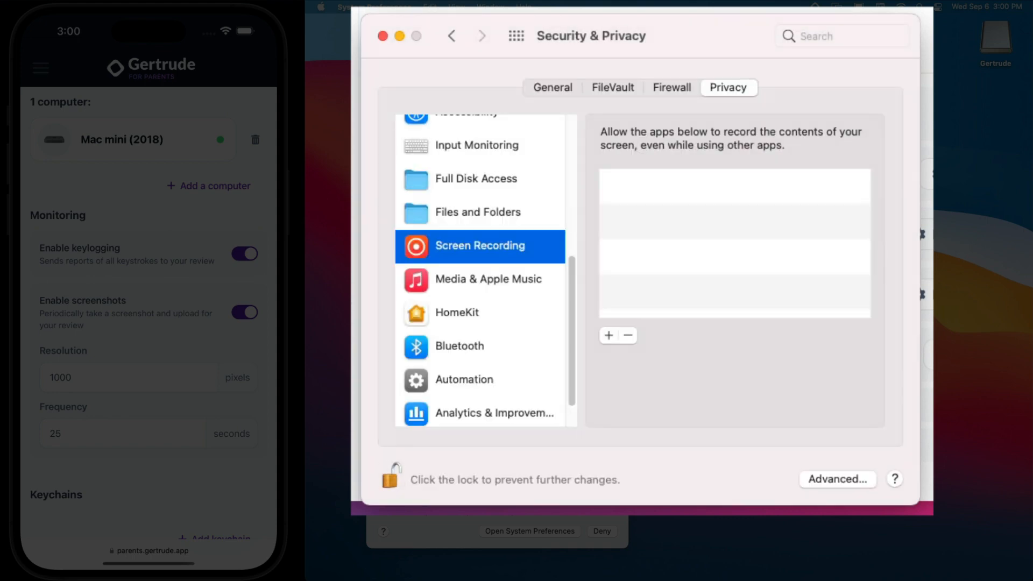
- Add Gertrude from Applications to the Screen Recording list, then quit and reopen it
{"action": "left_click", "coordinate": [609, 335]}
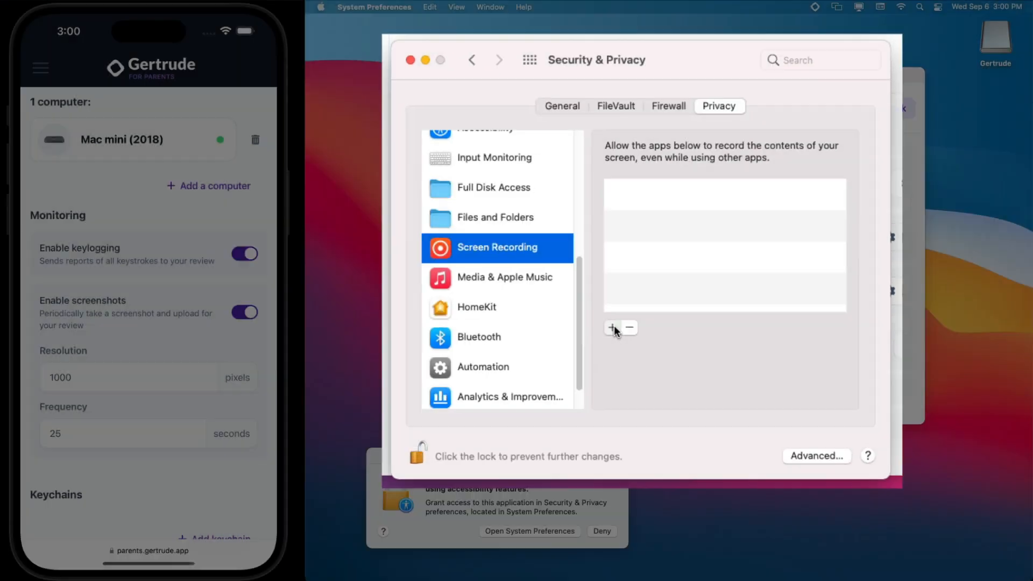
{"action": "scroll", "coordinate": [545, 292], "scroll_direction": "down", "scroll_amount": 1}
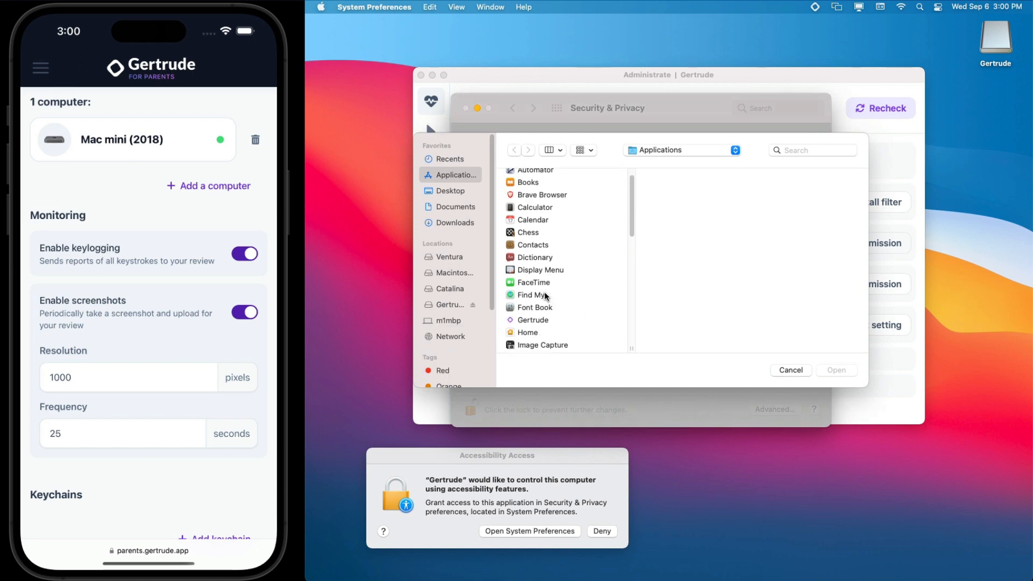
{"action": "left_click", "coordinate": [534, 319]}
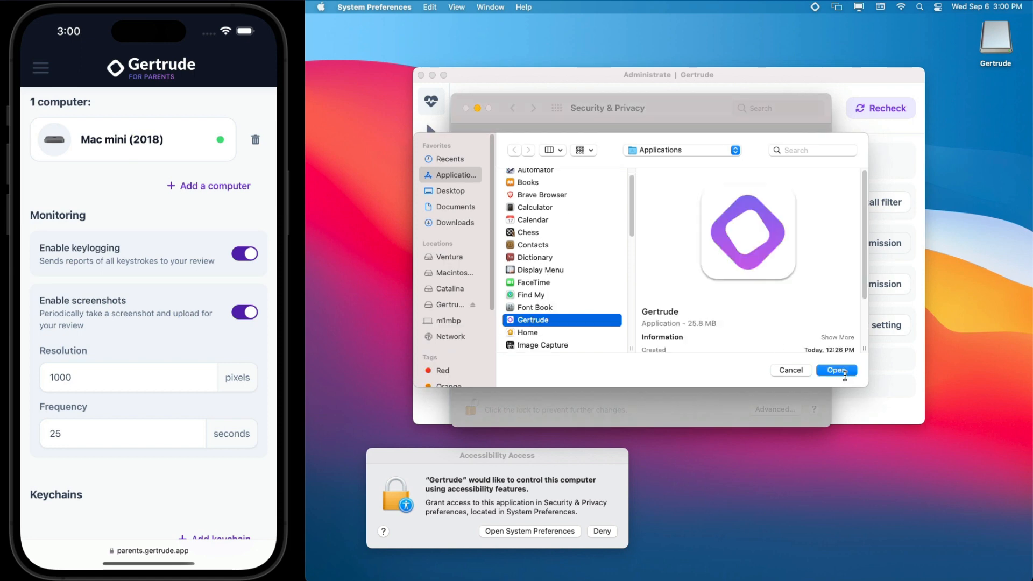
{"action": "left_click", "coordinate": [837, 371]}
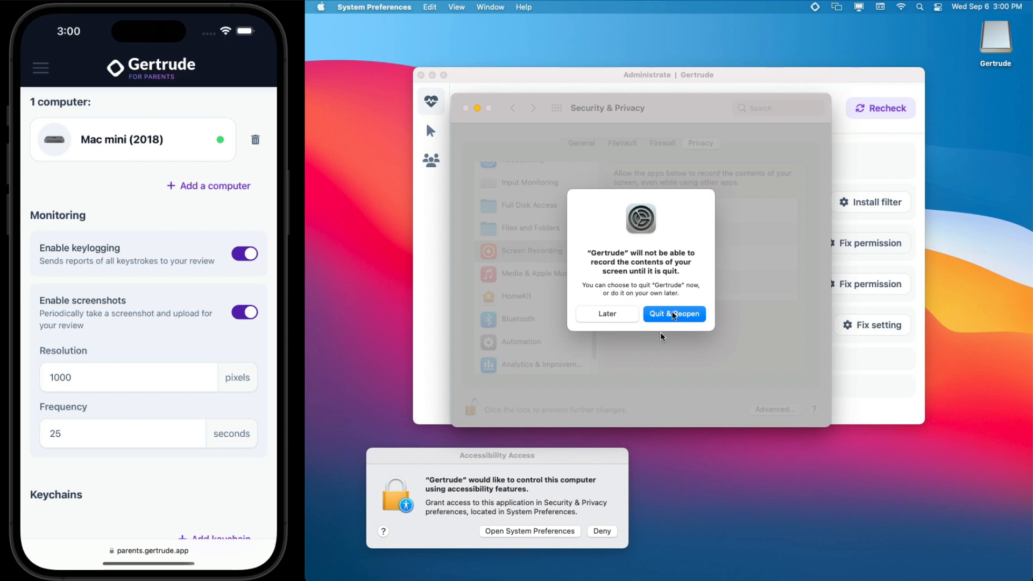
{"action": "left_click", "coordinate": [678, 312]}
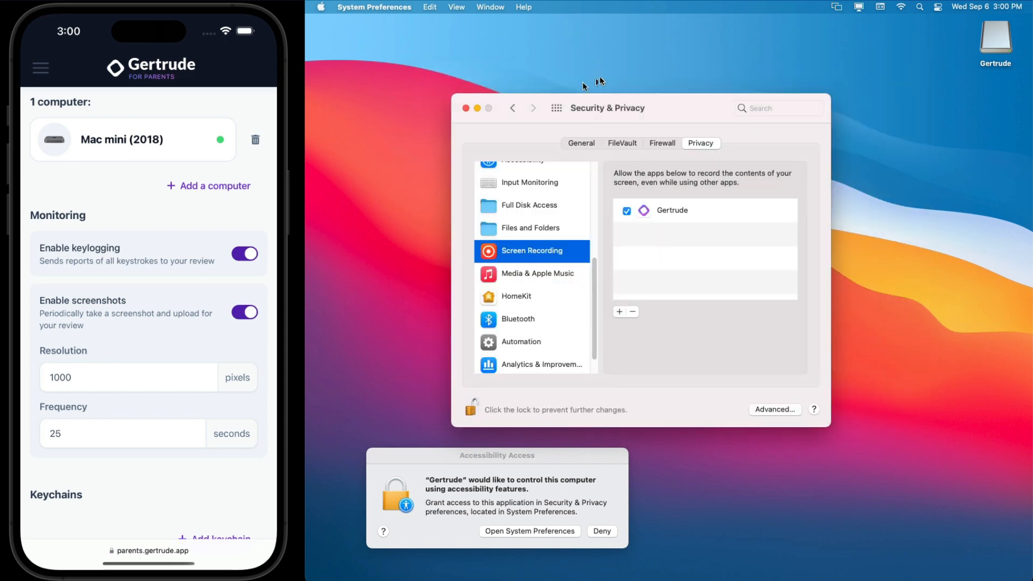
- Locate the Gertrude app in Finder's Applications folder, then close the Finder window
{"action": "left_click", "coordinate": [902, 28]}
{"action": "mouse_move", "coordinate": [801, 577]}
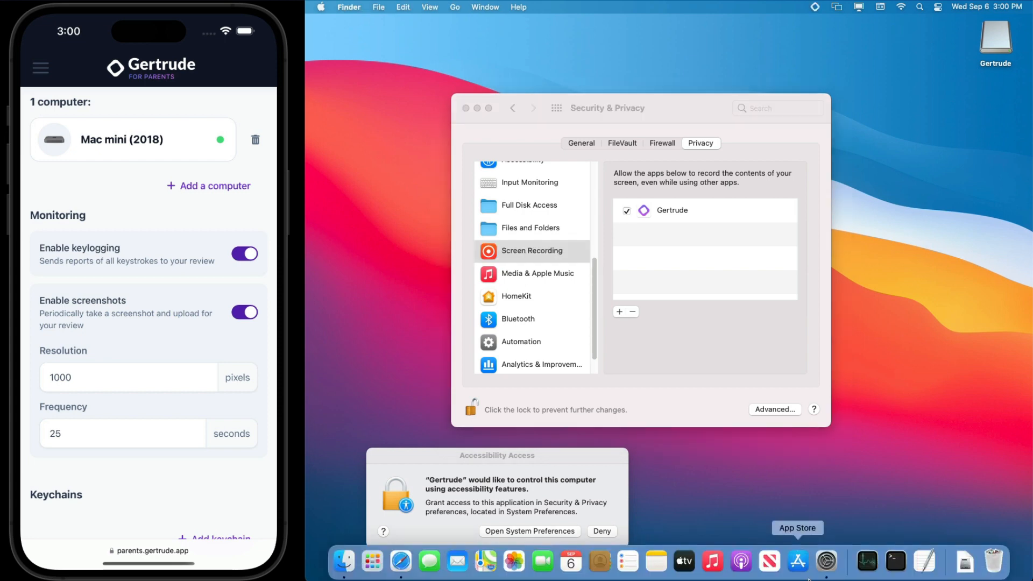
{"action": "left_click", "coordinate": [343, 562]}
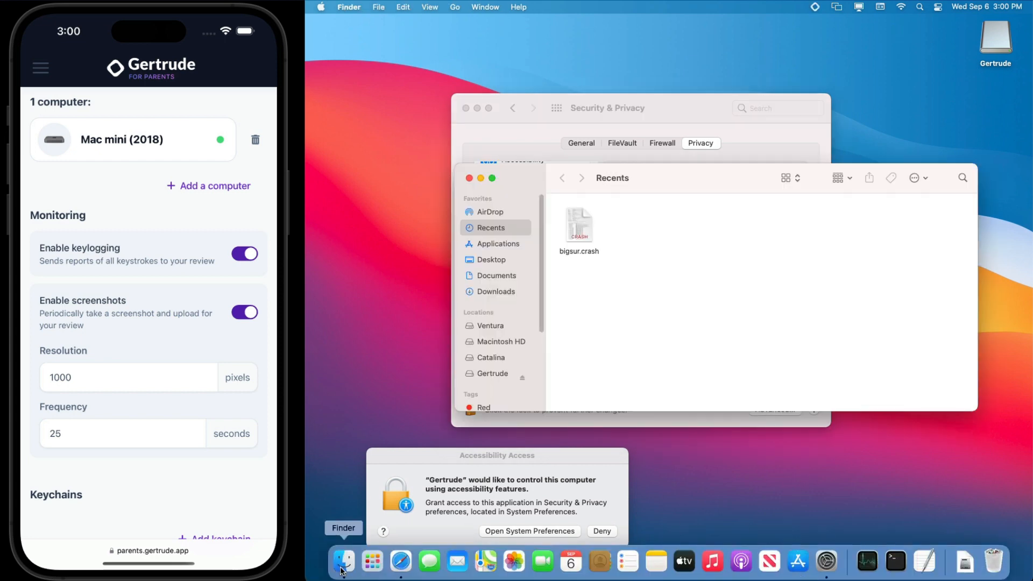
{"action": "left_click", "coordinate": [487, 246]}
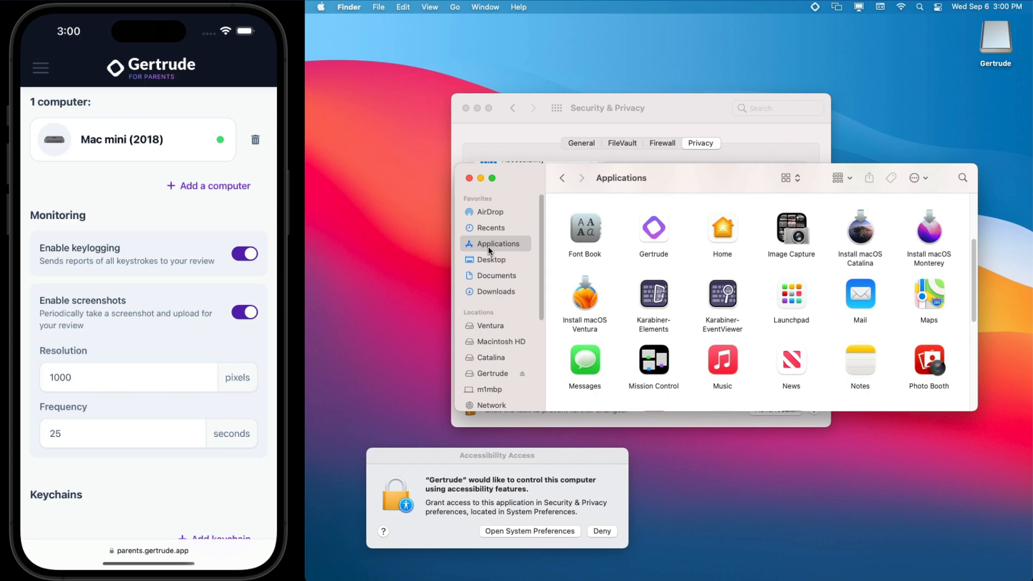
{"action": "left_click", "coordinate": [662, 232]}
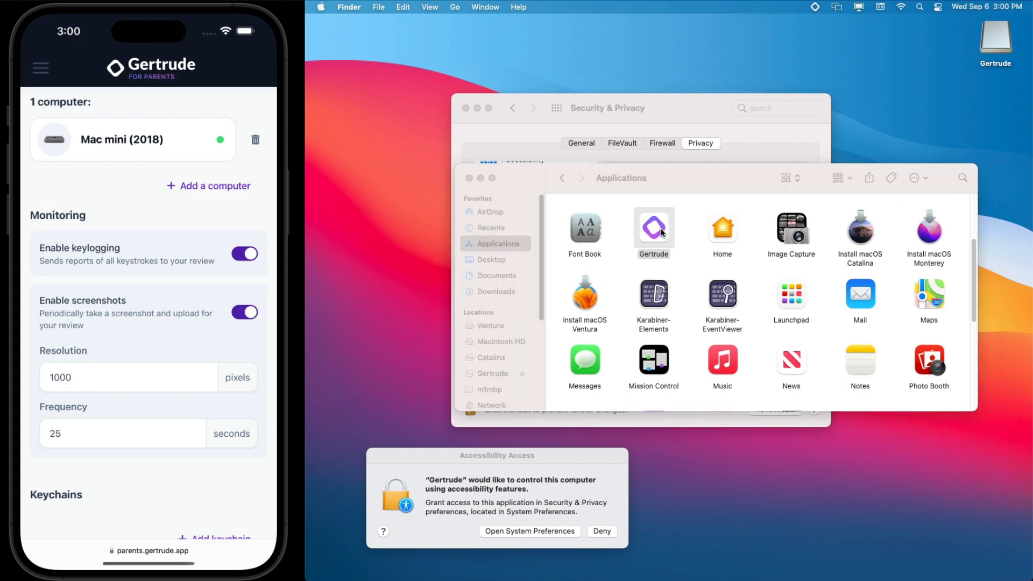
{"action": "left_click", "coordinate": [468, 178]}
- Open Gertrude's Administrate area from the menu bar using administrator credentials
{"action": "left_click", "coordinate": [818, 8]}
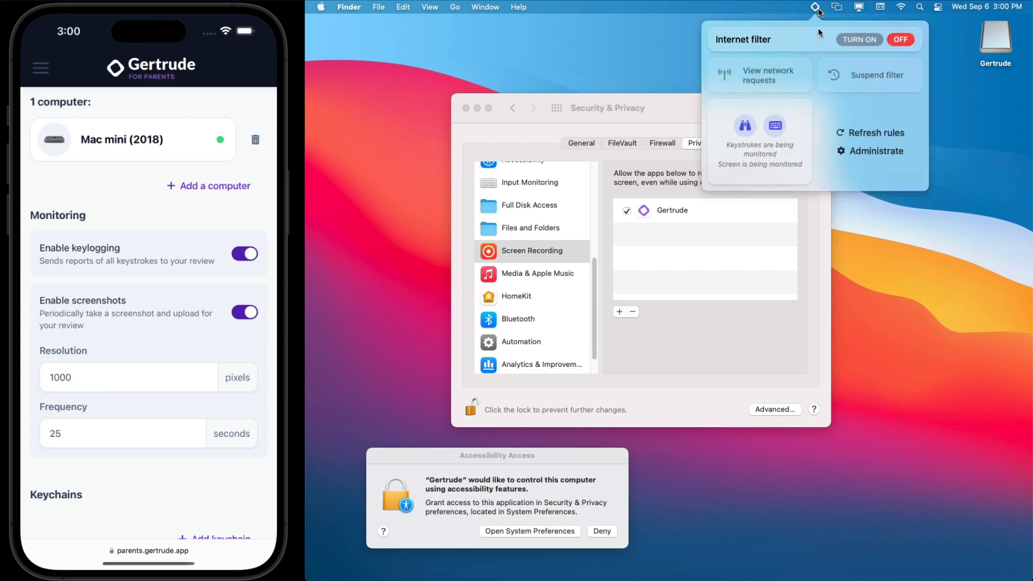
{"action": "left_click", "coordinate": [874, 158]}
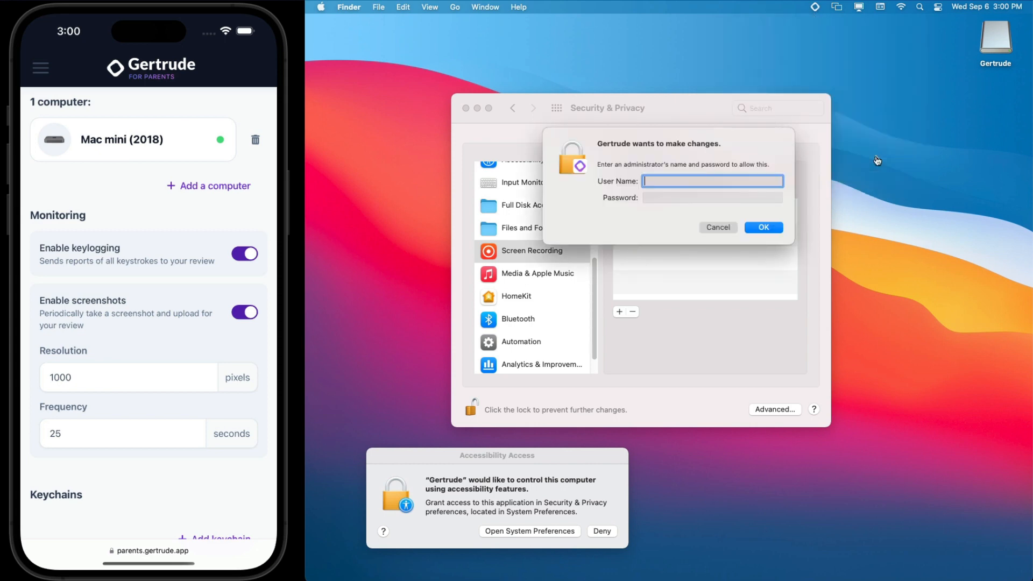
{"action": "type", "text": "jared"}
{"action": "key", "text": "Tab"}
{"action": "type", "text": "••••••••"}
{"action": "key", "text": "Return"}
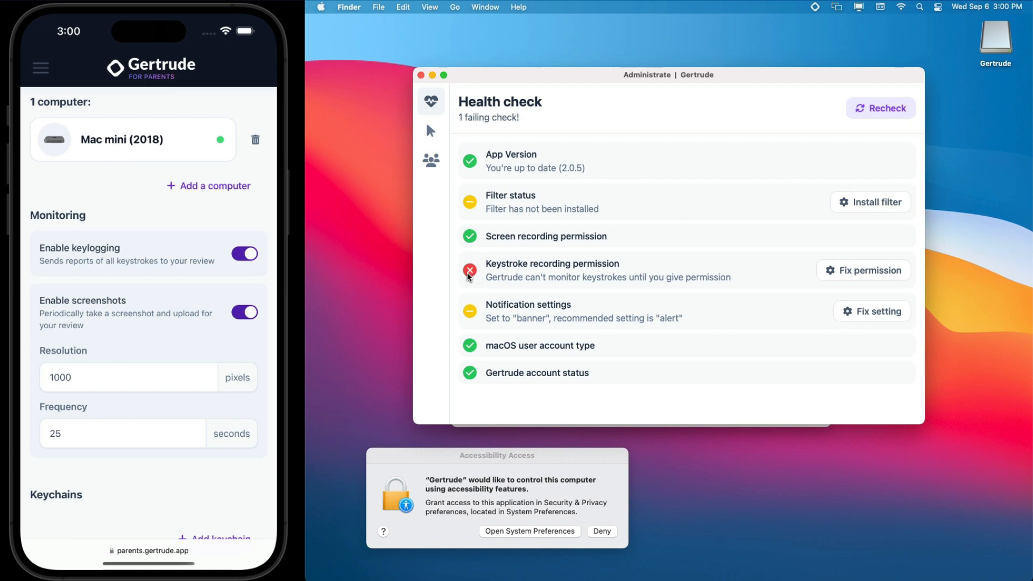
- Use Fix permission to check Gertrude in the Accessibility privacy list, then close Security & Privacy
{"action": "left_click", "coordinate": [842, 272]}
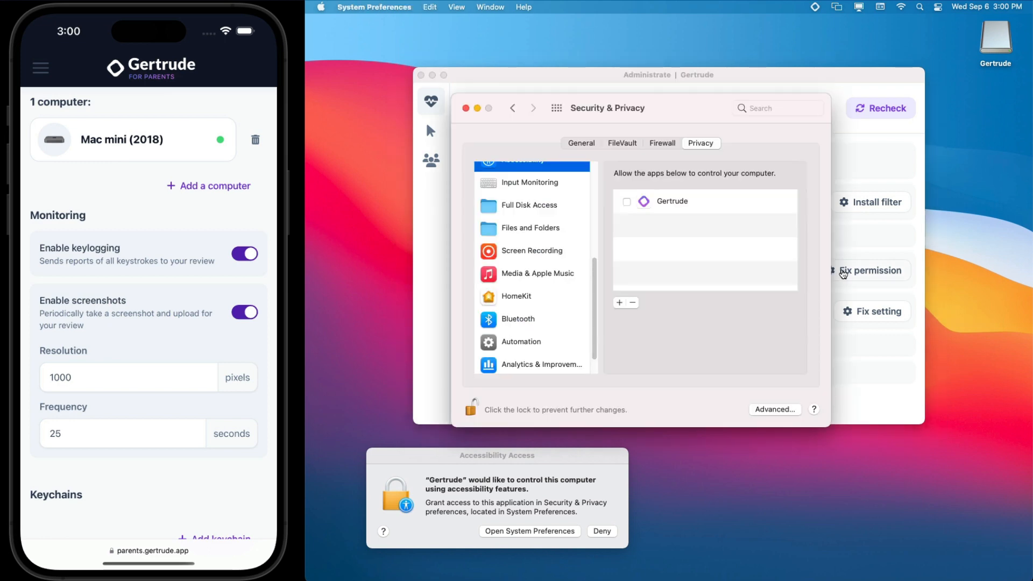
{"action": "scroll", "coordinate": [546, 231], "scroll_direction": "up", "scroll_amount": 3}
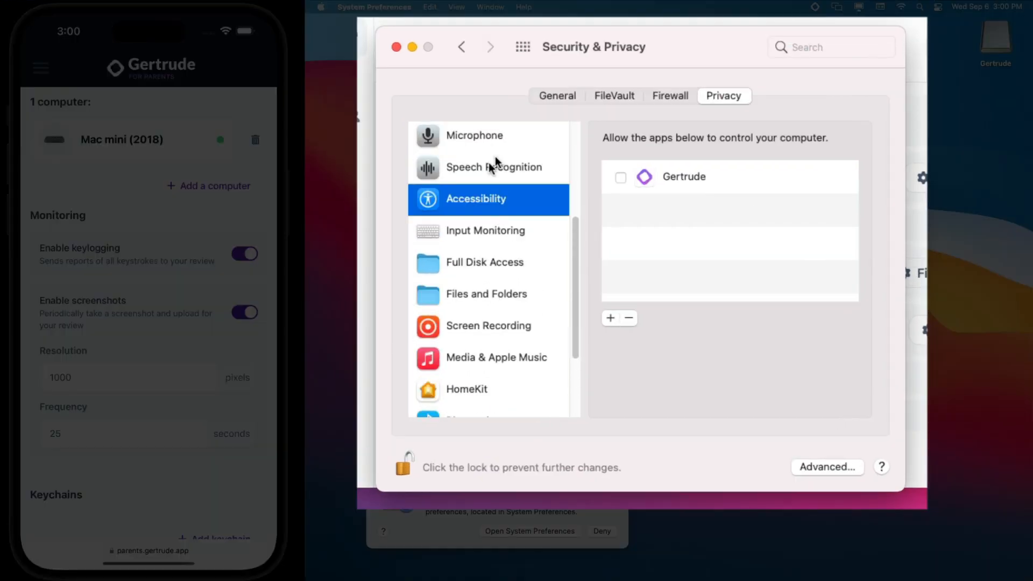
{"action": "scroll", "coordinate": [497, 193], "scroll_direction": "up", "scroll_amount": 1}
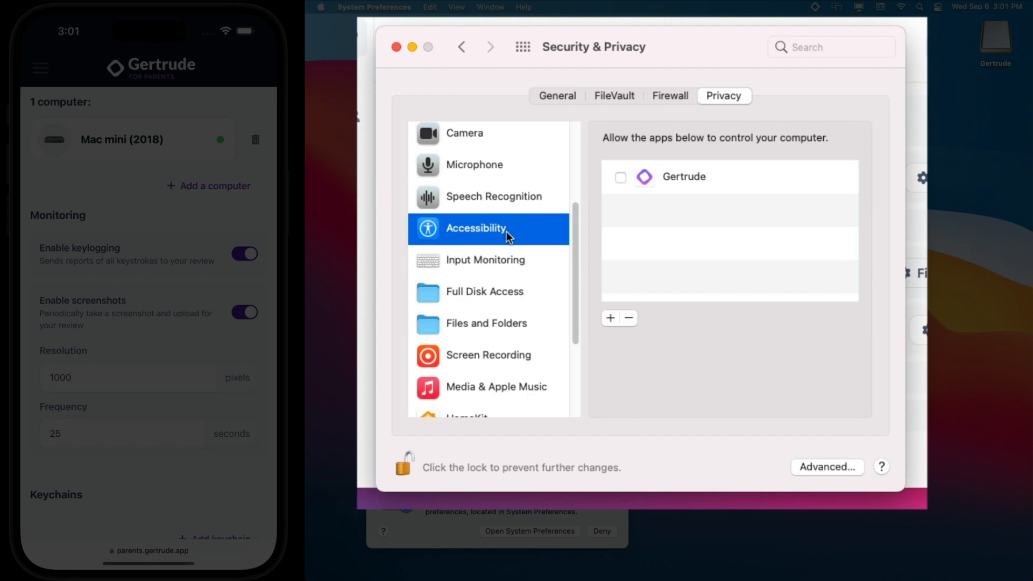
{"action": "left_click", "coordinate": [620, 177]}
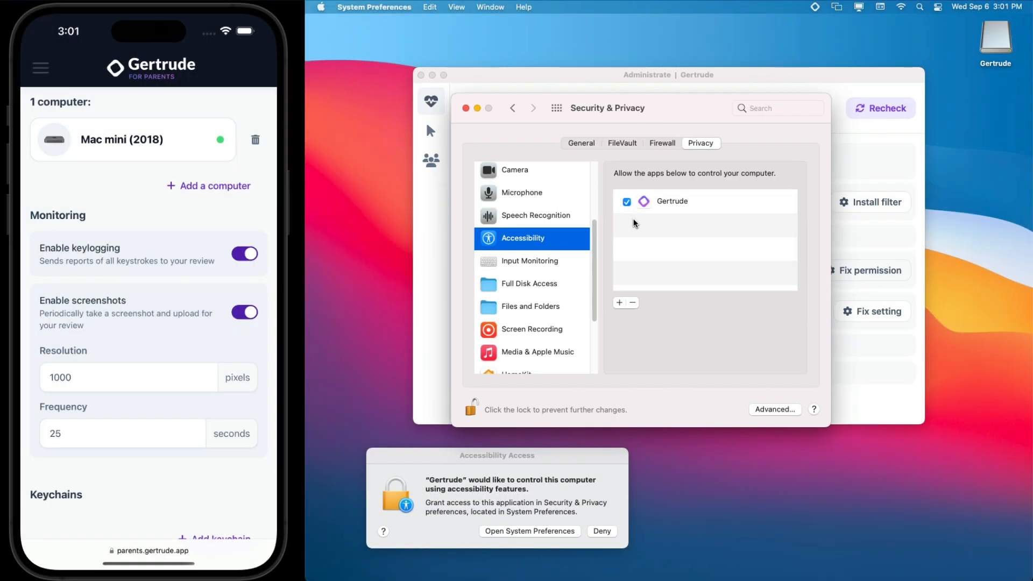
{"action": "left_click", "coordinate": [466, 108]}
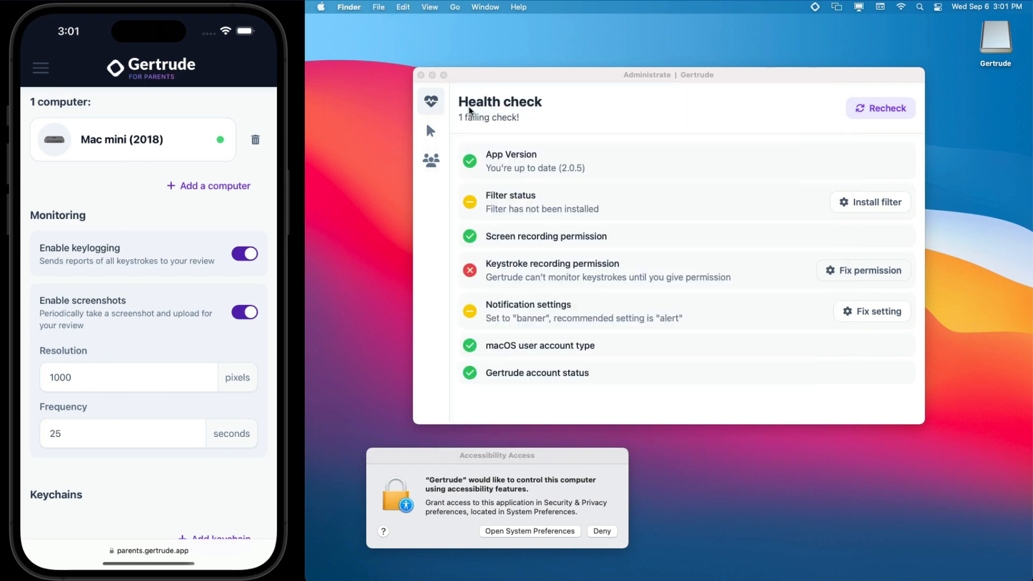
- Bring the Health check window forward and run Recheck
{"action": "left_click", "coordinate": [883, 107]}
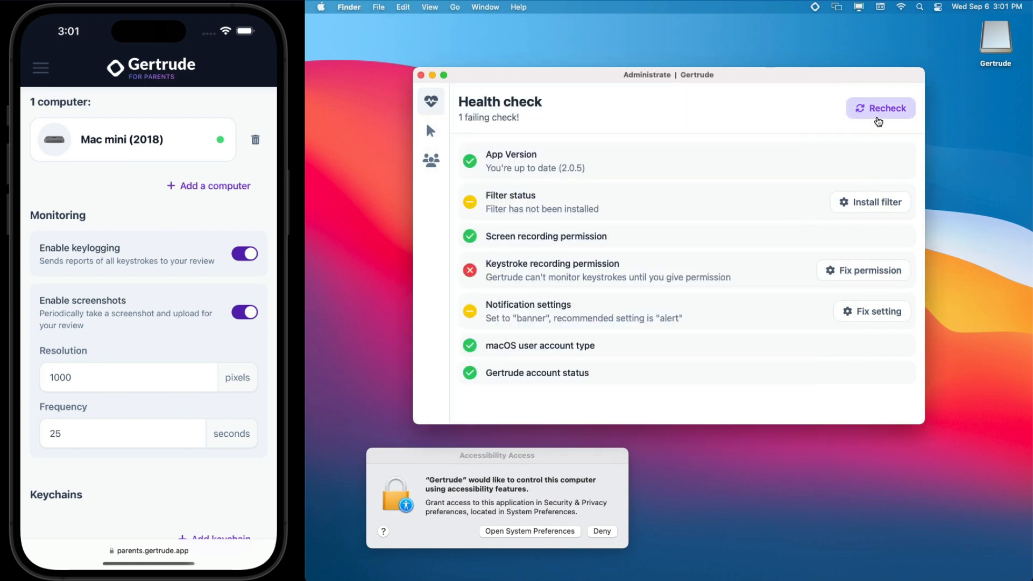
{"action": "left_click", "coordinate": [878, 120]}
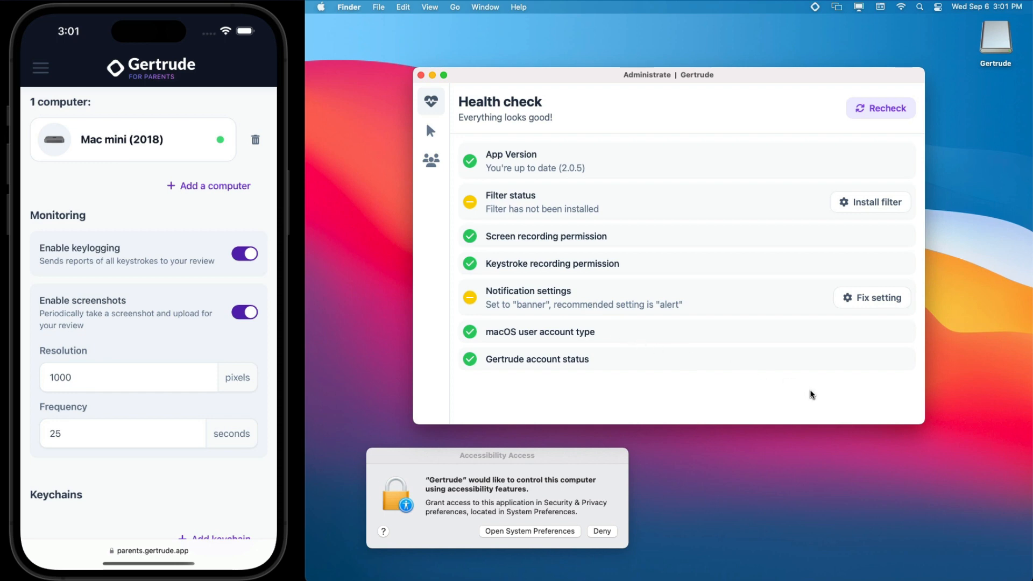
- Set Gertrude's notification style to Alerts in Notifications preferences, then close them
{"action": "left_click", "coordinate": [885, 302]}
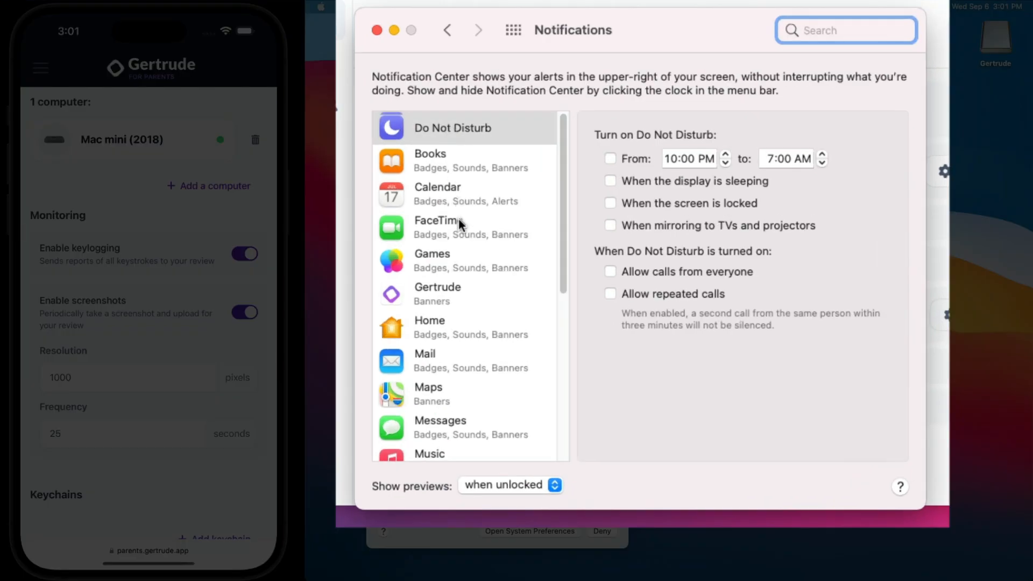
{"action": "scroll", "coordinate": [455, 226], "scroll_direction": "down", "scroll_amount": 1}
{"action": "left_click", "coordinate": [437, 274]}
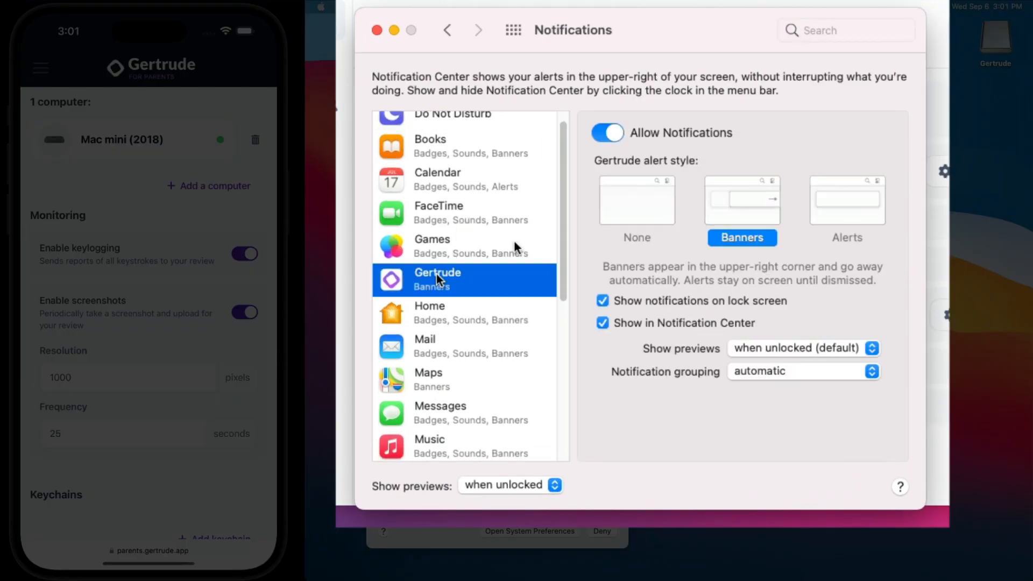
{"action": "left_click", "coordinate": [849, 214]}
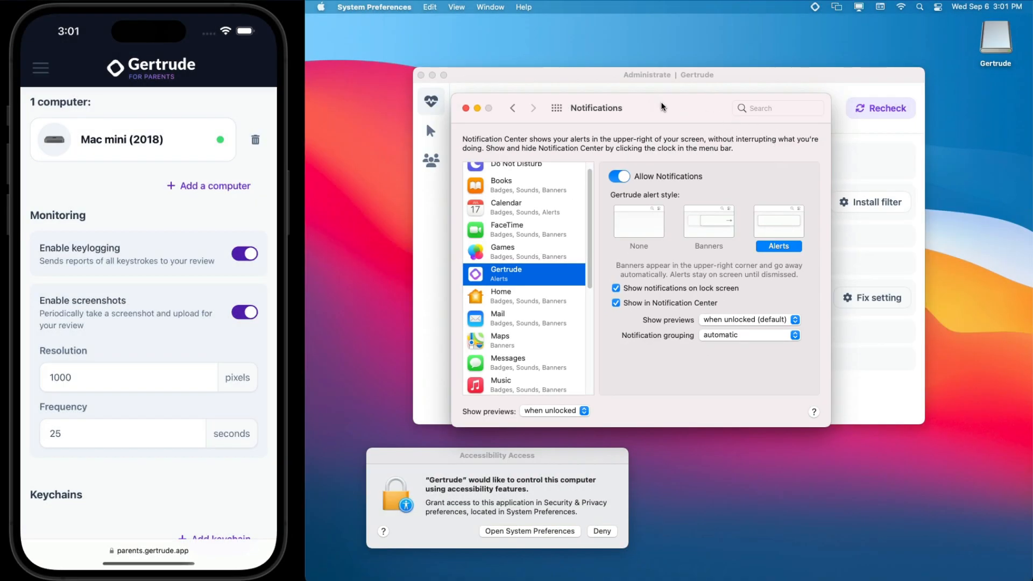
{"action": "left_click_drag", "start_coordinate": [662, 107], "coordinate": [667, 112]}
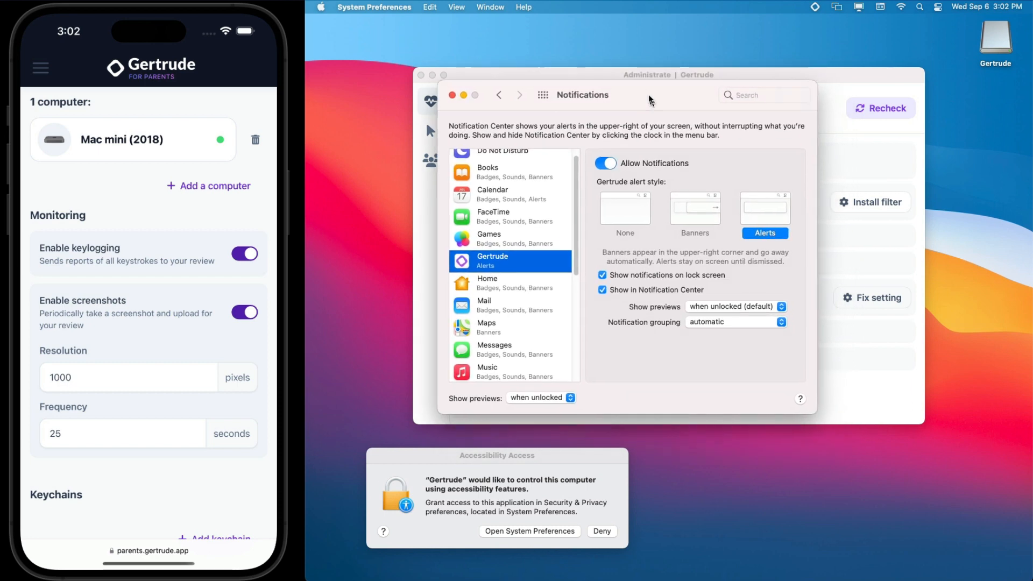
{"action": "left_click_drag", "start_coordinate": [650, 100], "coordinate": [625, 71]}
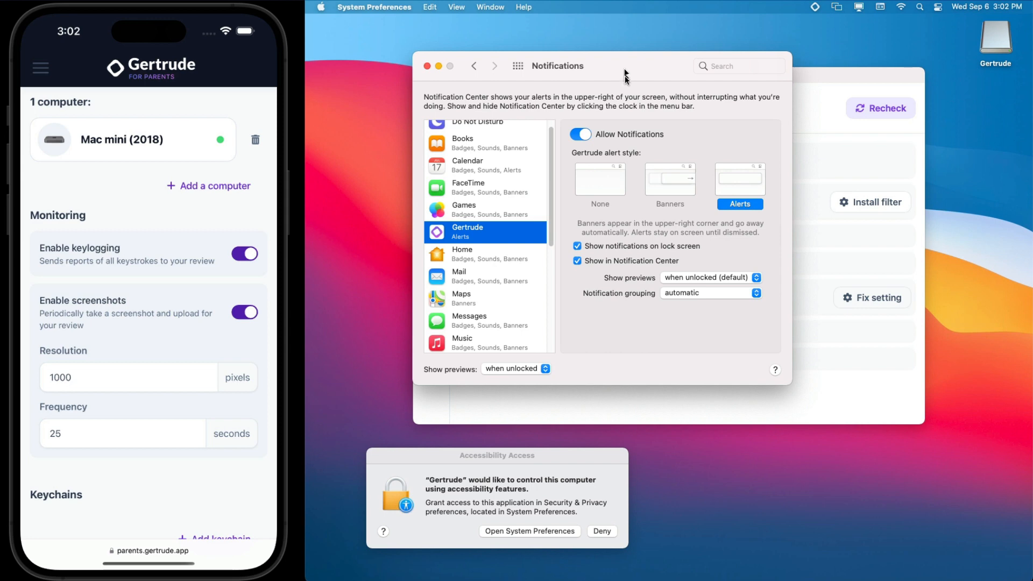
{"action": "scroll", "coordinate": [514, 299], "scroll_direction": "up", "scroll_amount": 1}
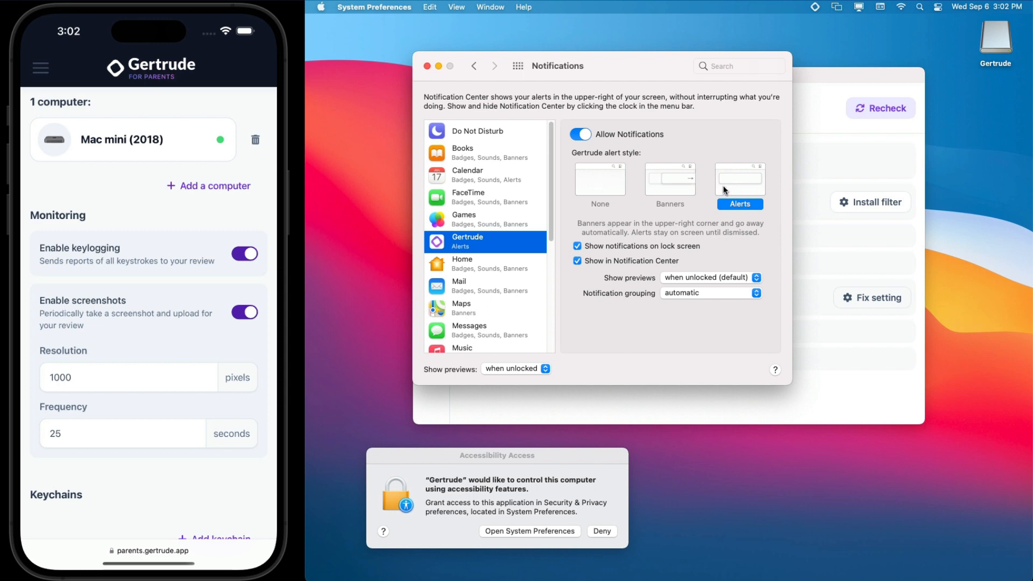
{"action": "left_click", "coordinate": [427, 67]}
- Rerun the health check and dismiss the leftover Accessibility Access prompt and Security & Privacy windows
{"action": "left_click", "coordinate": [902, 112]}
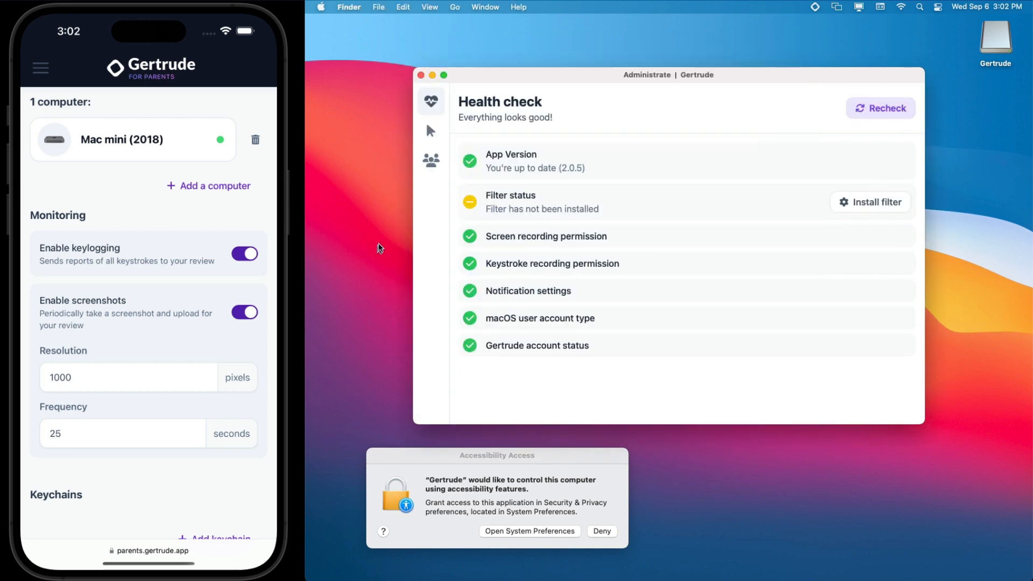
{"action": "left_click", "coordinate": [556, 530]}
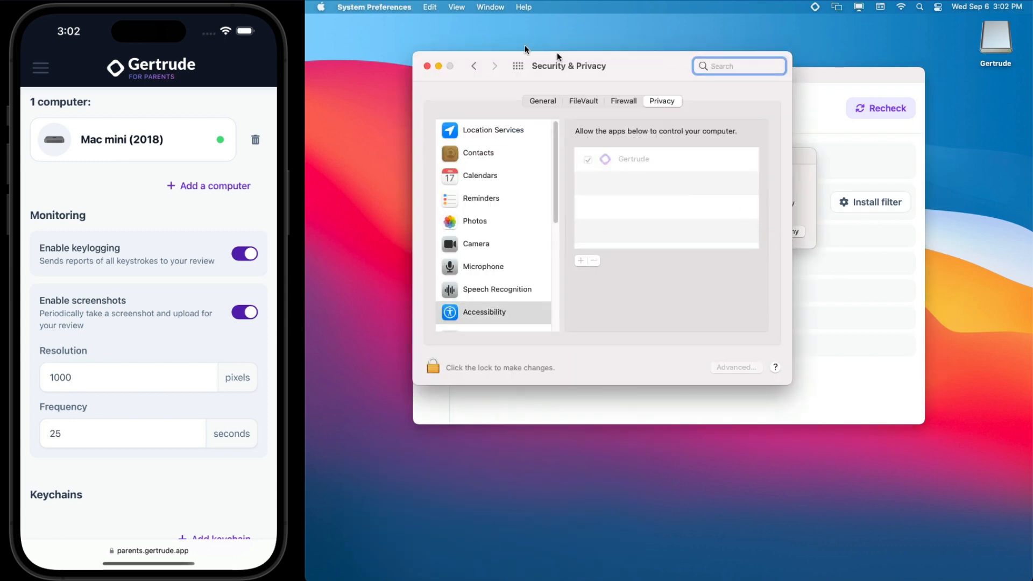
{"action": "left_click", "coordinate": [428, 66]}
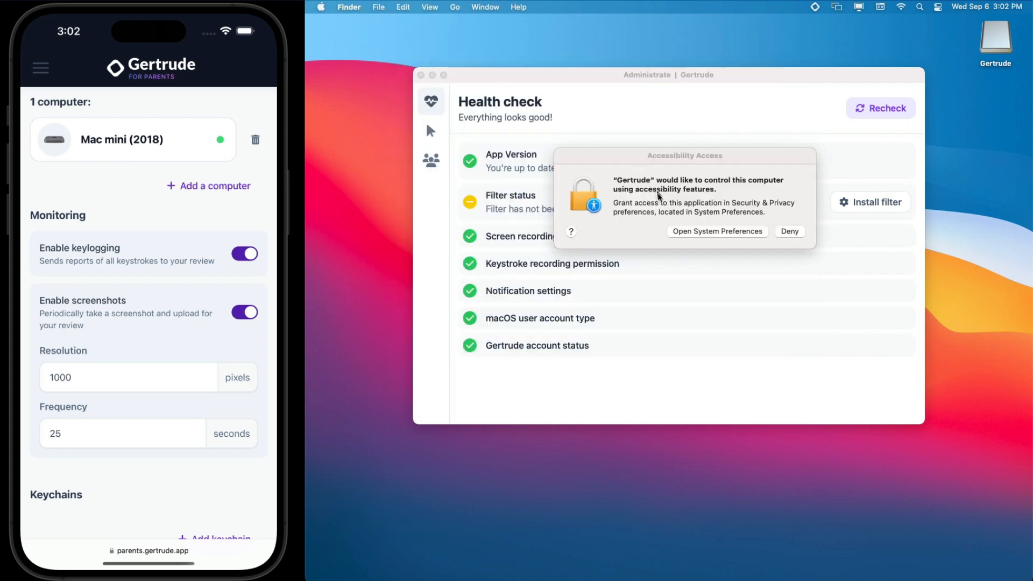
{"action": "left_click", "coordinate": [686, 230]}
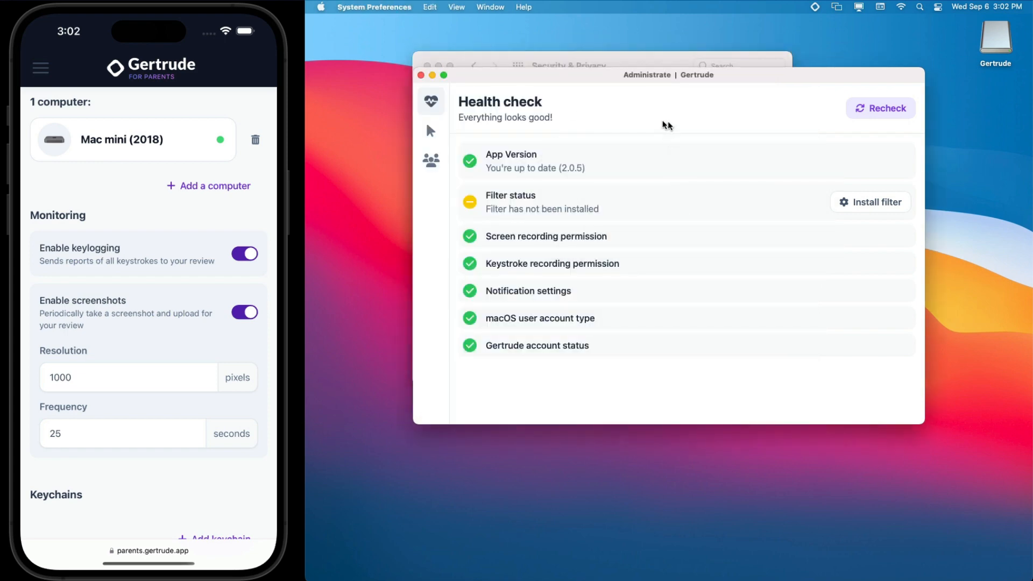
{"action": "left_click", "coordinate": [428, 65]}
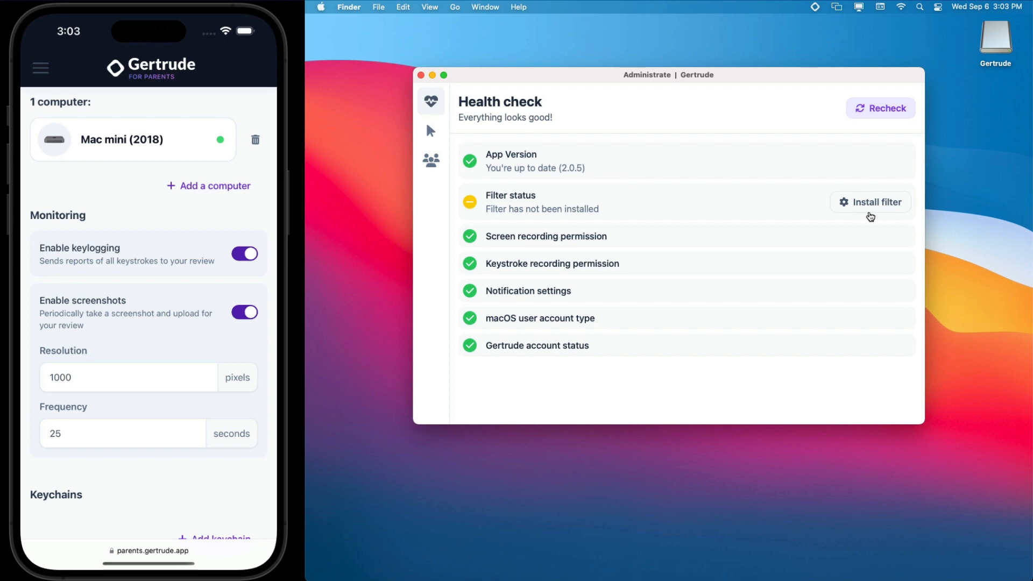
- Close the Administrate | Gertrude Health check window
{"action": "left_click", "coordinate": [421, 74]}
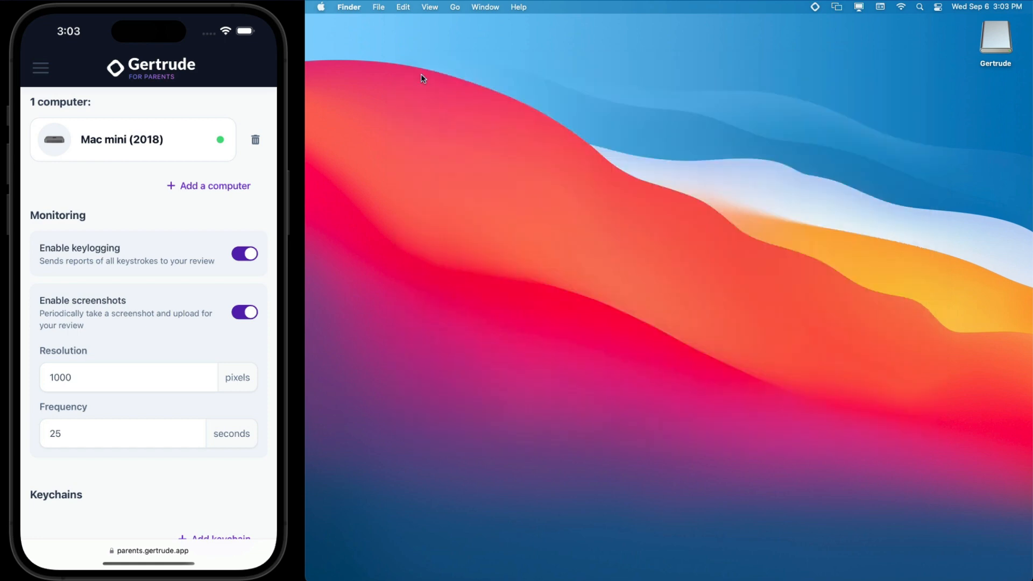
- Open Gertrude's menu-bar popover showing the Internet filter is off
{"action": "left_click", "coordinate": [815, 6]}
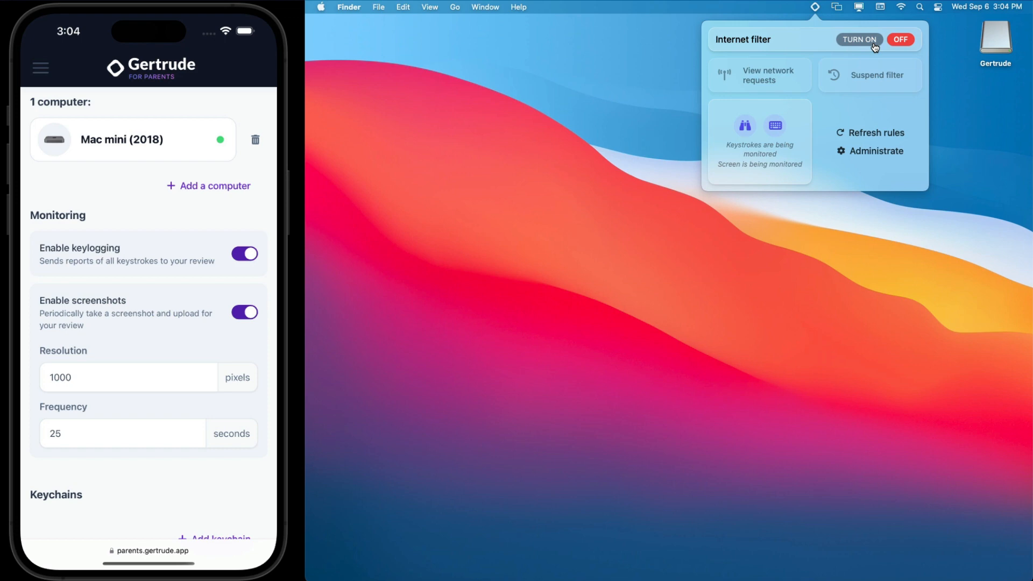
- Turn on the Internet filter and go to Security Preferences from the System Extension Blocked dialog
{"action": "left_click", "coordinate": [874, 43]}
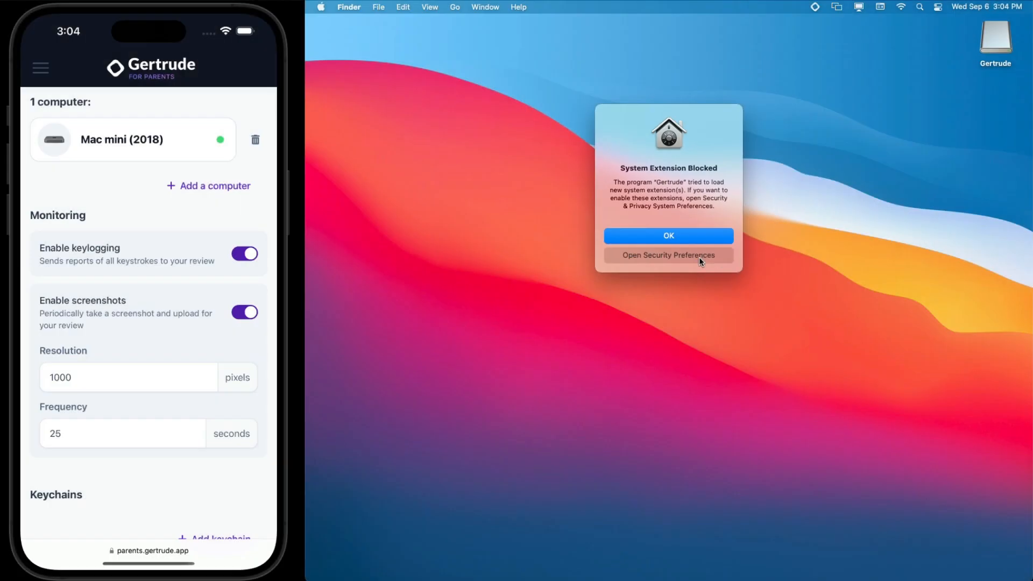
{"action": "left_click", "coordinate": [698, 256]}
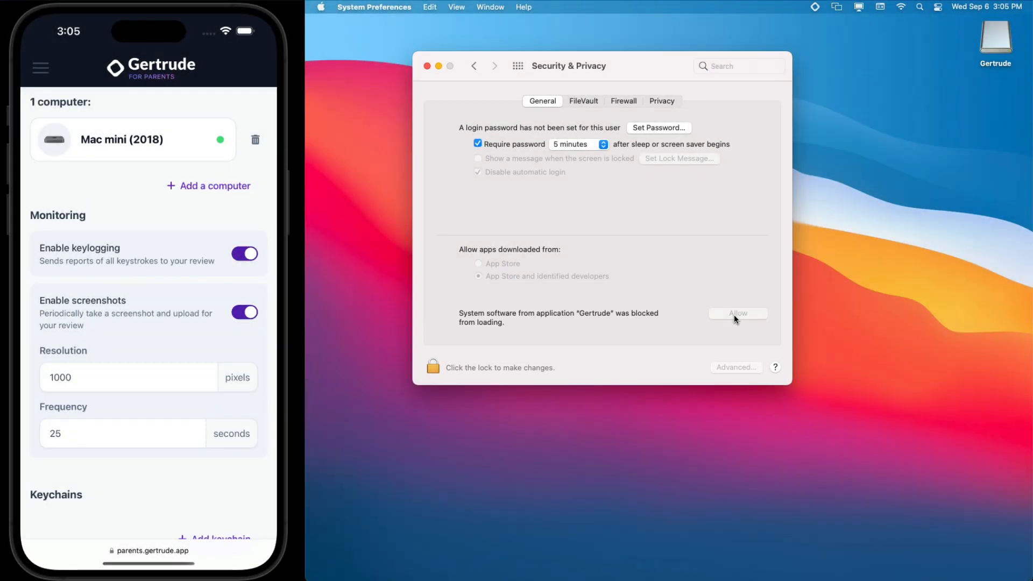
- Unlock Security & Privacy with admin credentials, allow Gertrude's system software and network filtering, then close it
{"action": "left_click", "coordinate": [438, 365]}
{"action": "type", "text": "jared"}
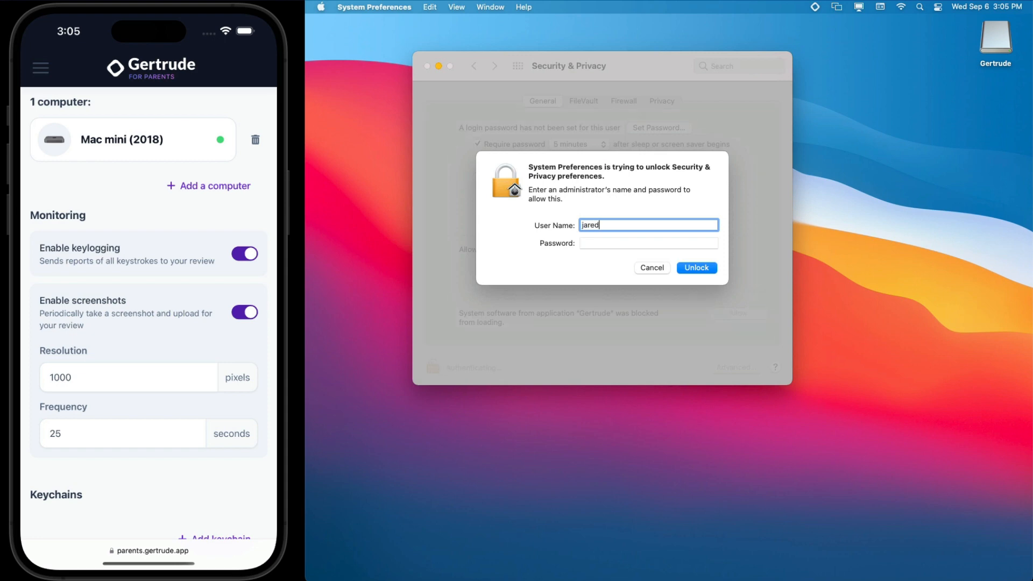
{"action": "key", "text": "Tab"}
{"action": "type", "text": "••••••"}
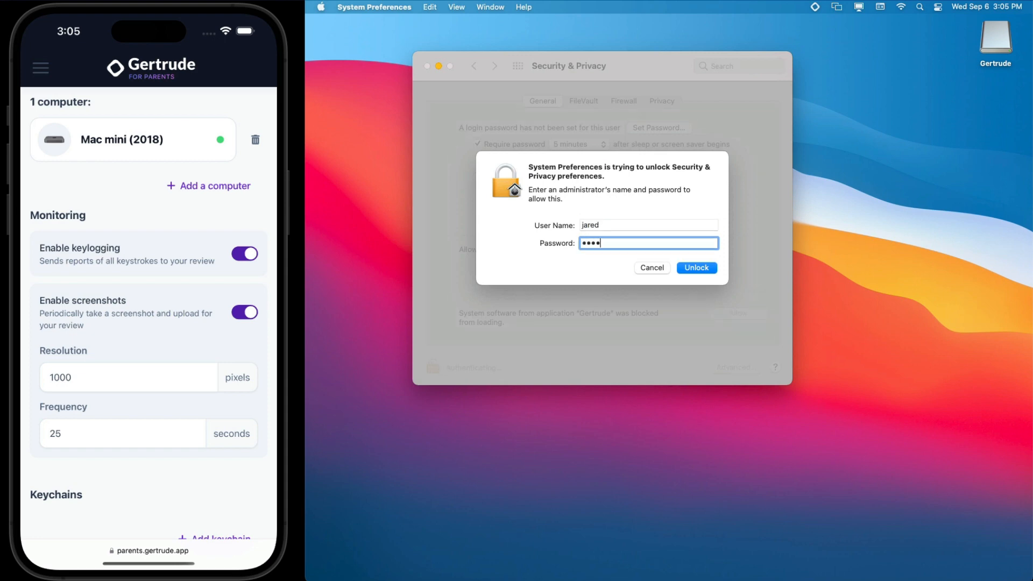
{"action": "key", "text": "Return"}
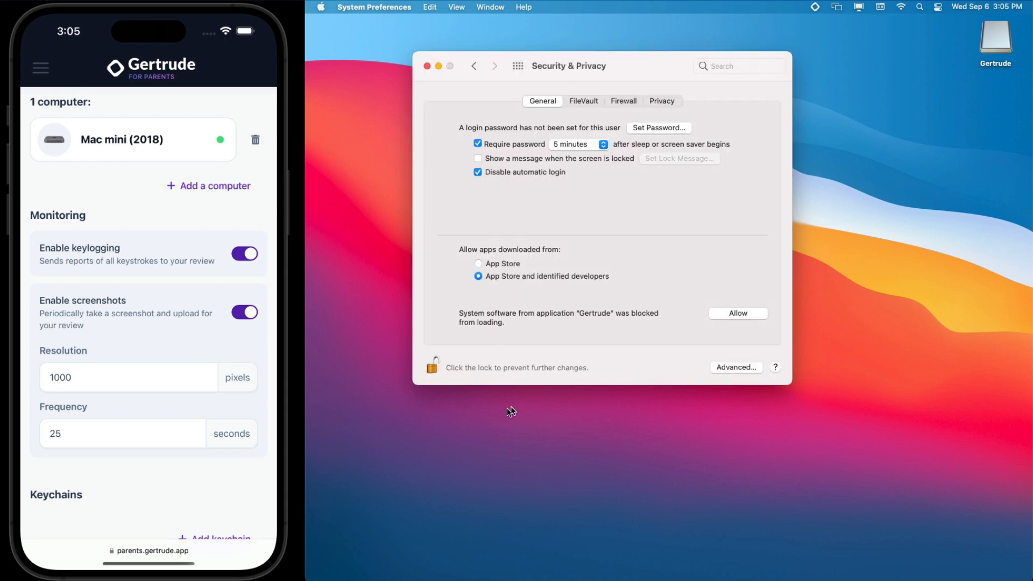
{"action": "left_click", "coordinate": [741, 312]}
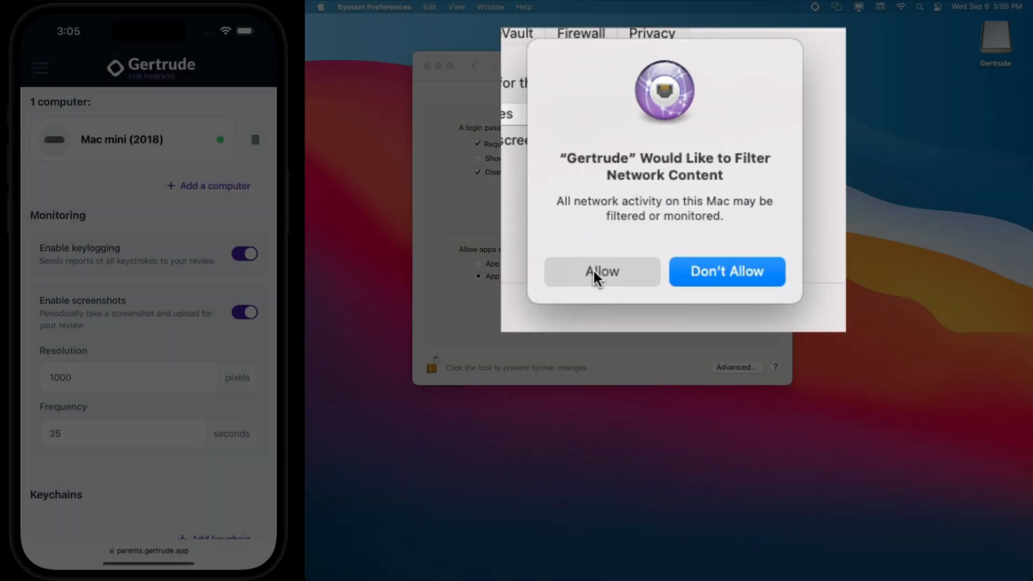
{"action": "left_click", "coordinate": [628, 228]}
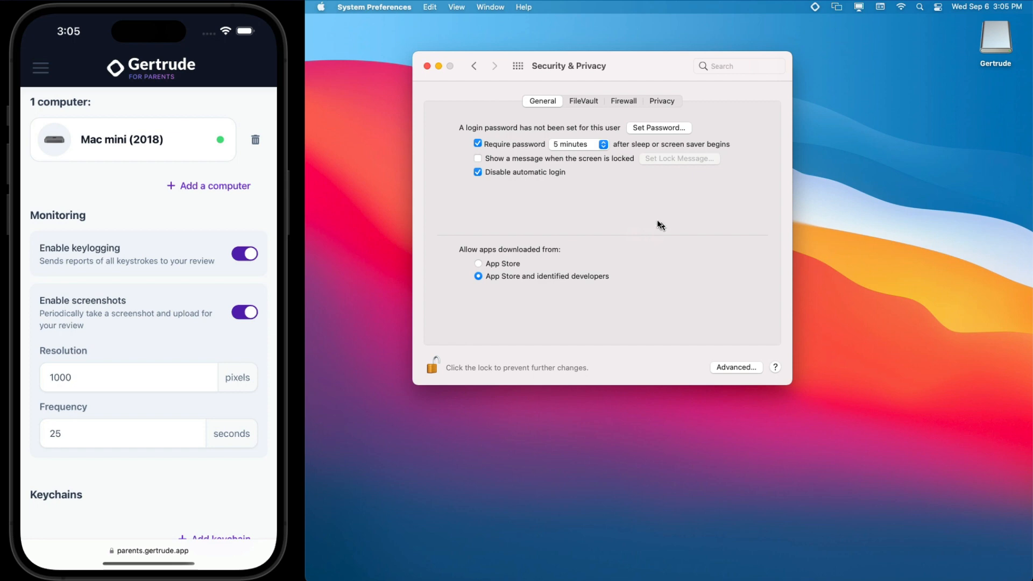
{"action": "left_click", "coordinate": [427, 66]}
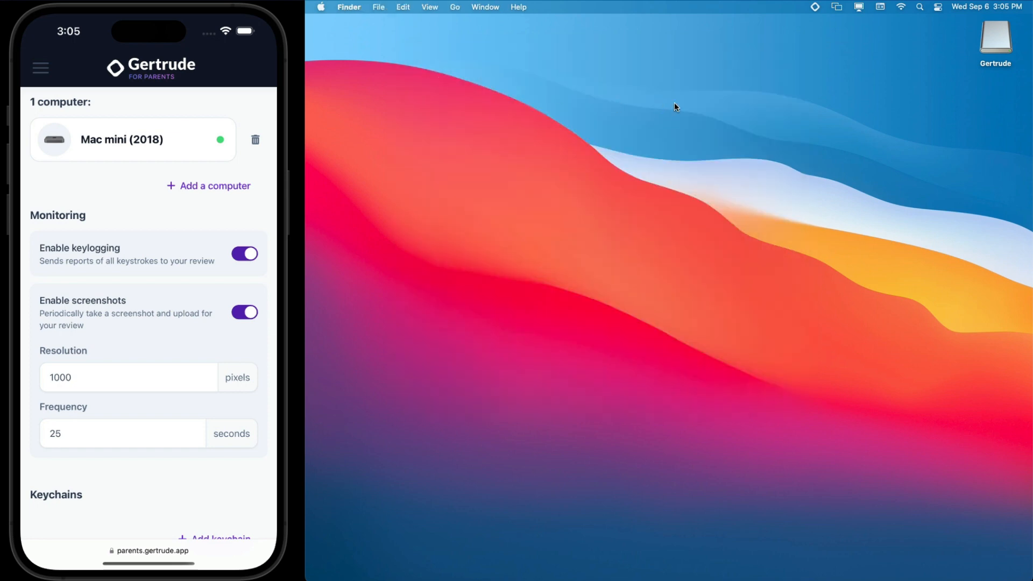
{"action": "left_click", "coordinate": [815, 7]}
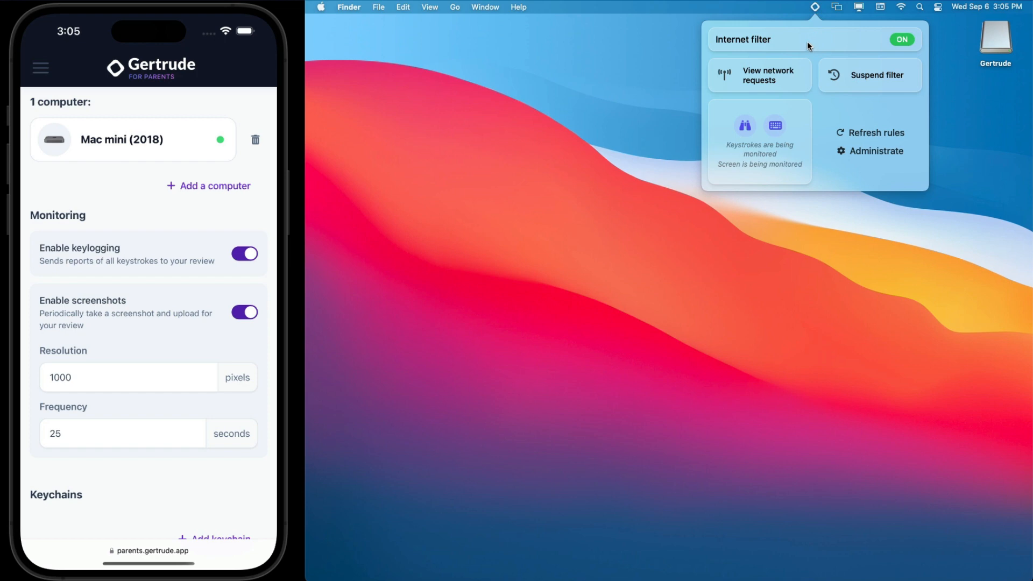
{"action": "left_click", "coordinate": [865, 151]}
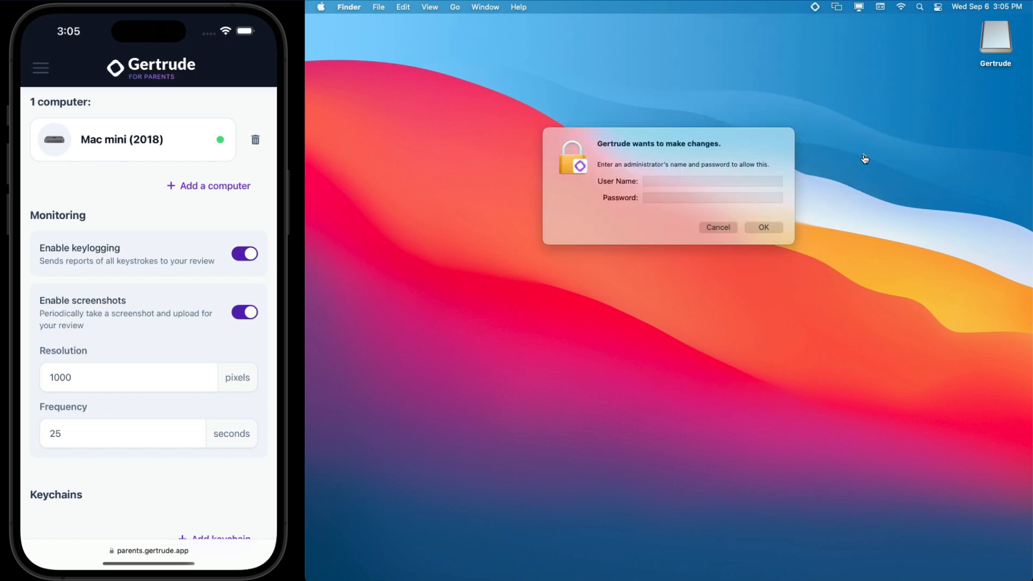
{"action": "type", "text": "jared"}
{"action": "key", "text": "Tab"}
{"action": "type", "text": "••••••"}
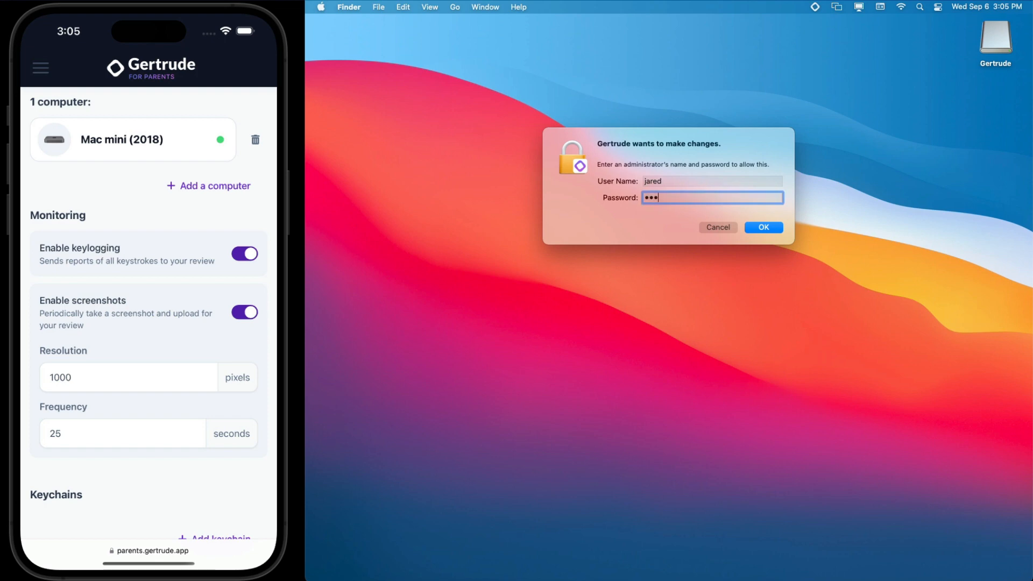
{"action": "key", "text": "Return"}
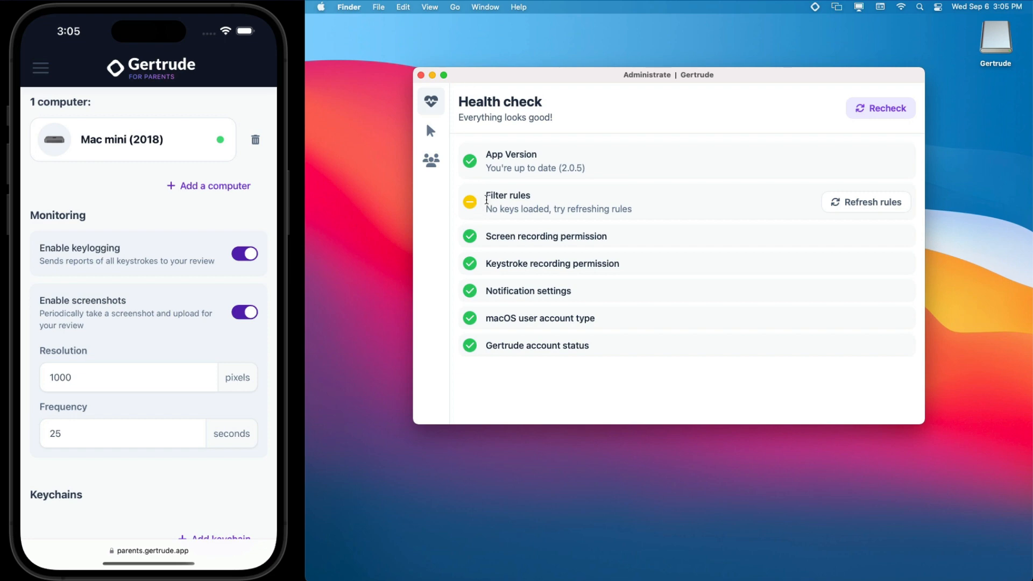
{"action": "left_click", "coordinate": [422, 75]}
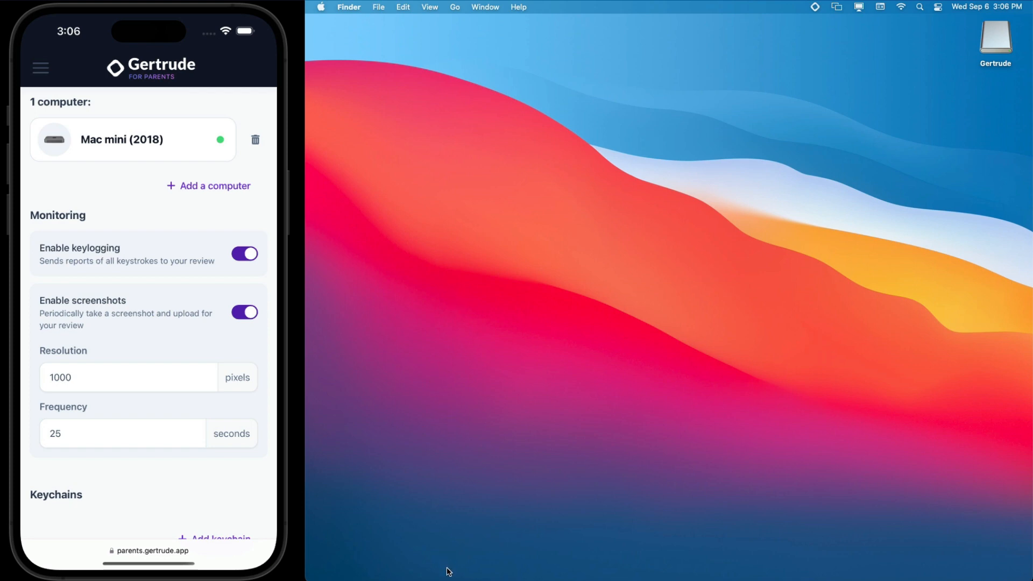
- Launch Safari and try Yahoo, Bing and Wikipedia in three tabs, each failing to open
{"action": "mouse_move", "coordinate": [446, 579]}
{"action": "left_click", "coordinate": [400, 564]}
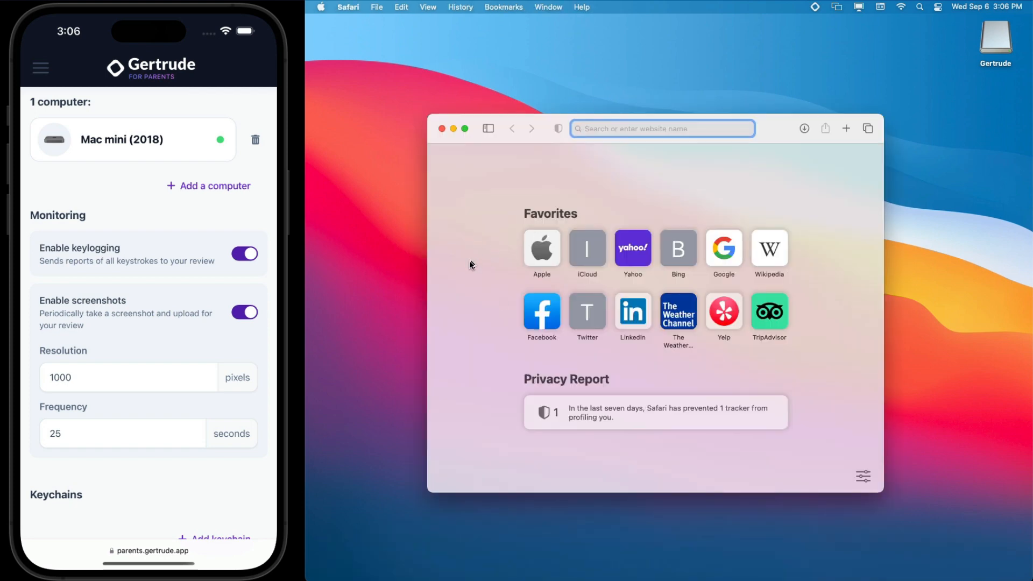
{"action": "left_click", "coordinate": [632, 259]}
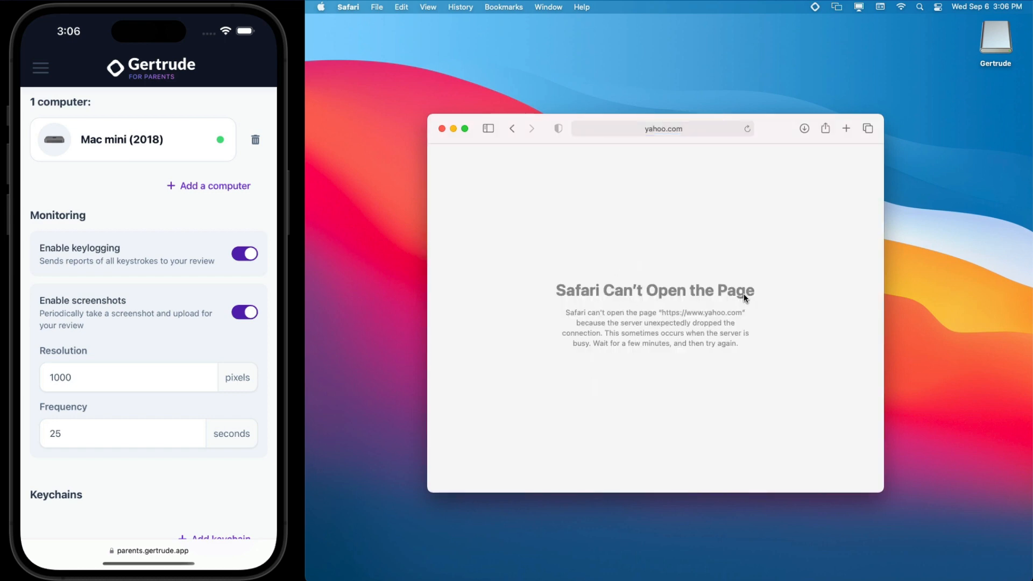
{"action": "key", "text": "super+t"}
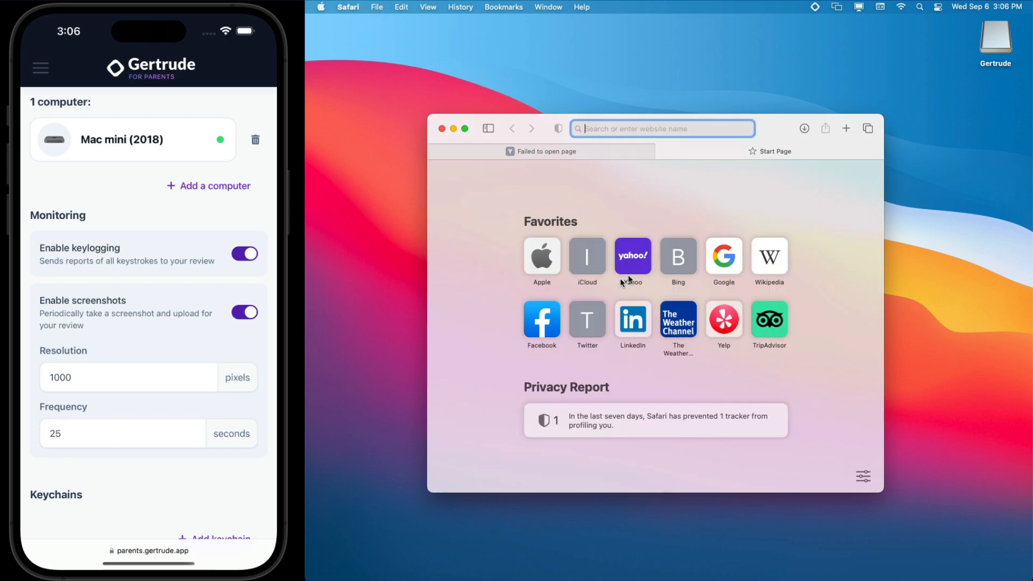
{"action": "left_click", "coordinate": [684, 257]}
{"action": "key", "text": "super+t"}
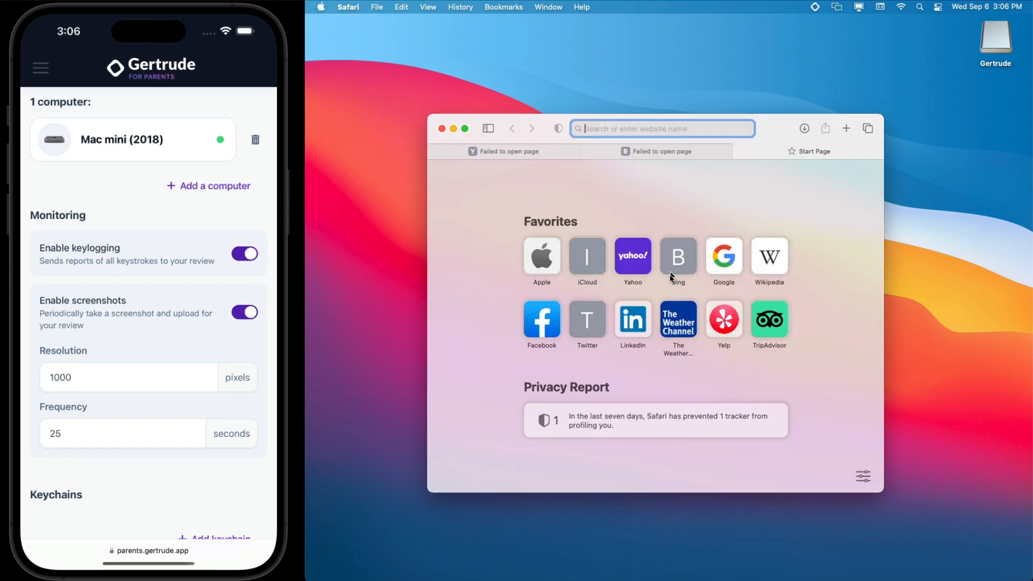
{"action": "left_click", "coordinate": [761, 257]}
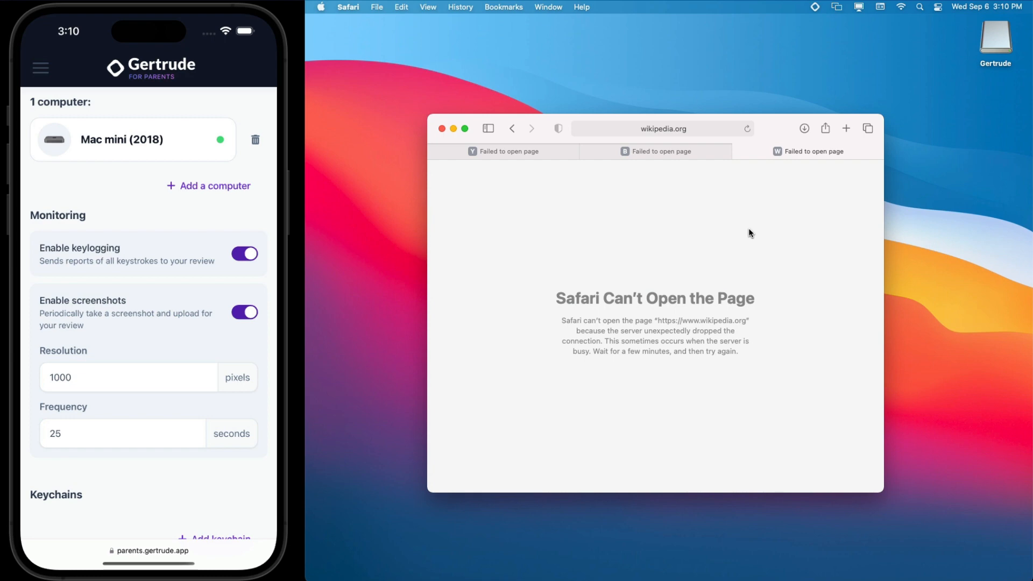
- Close the Wikipedia and Bing tabs and try loading khanacademy.org in a new tab
{"action": "key", "text": "super+w"}
{"action": "key", "text": "super+w"}
{"action": "key", "text": "super+t"}
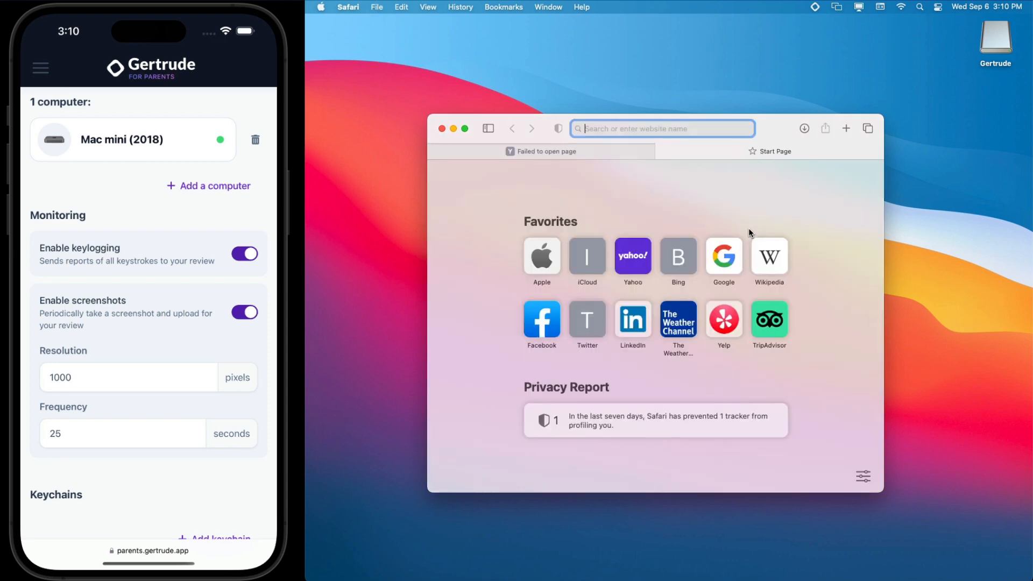
{"action": "type", "text": "khanacade"}
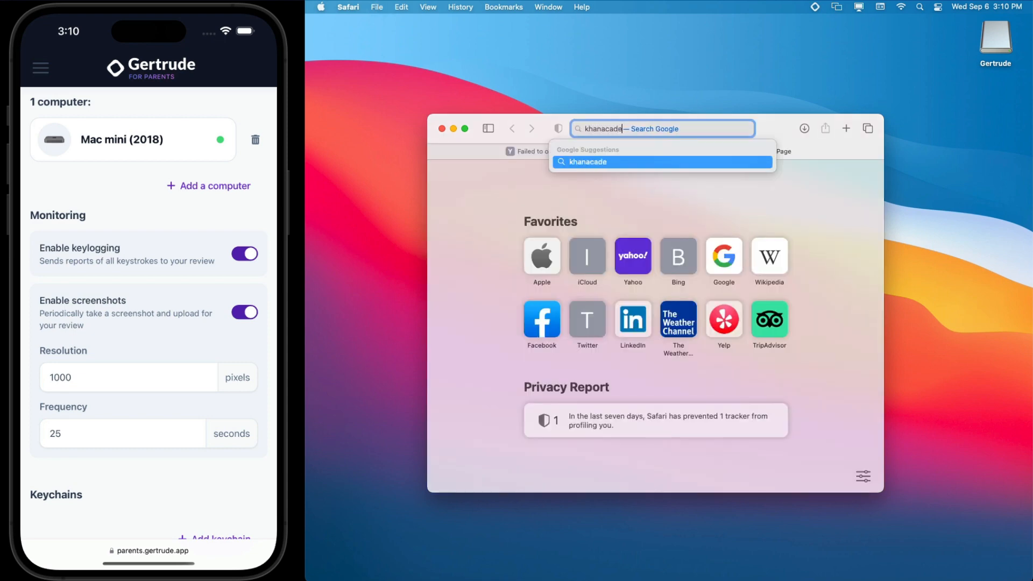
{"action": "type", "text": "my.org"}
{"action": "key", "text": "Return"}
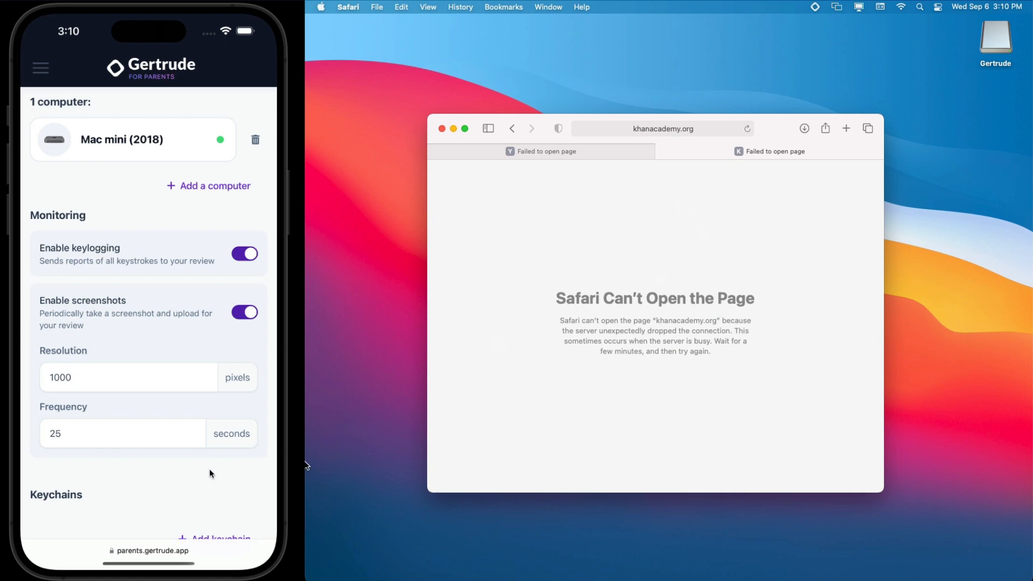
- Start adding a keychain for the child and pick Khan Academy from the public keychains
{"action": "scroll", "coordinate": [189, 472], "scroll_direction": "up", "scroll_amount": 5}
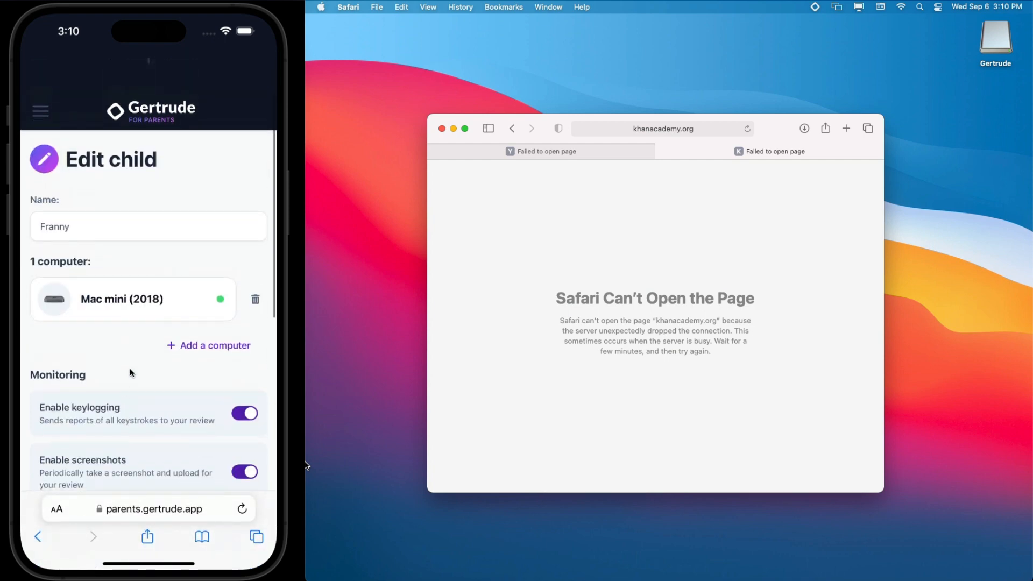
{"action": "scroll", "coordinate": [130, 368], "scroll_direction": "down", "scroll_amount": 5}
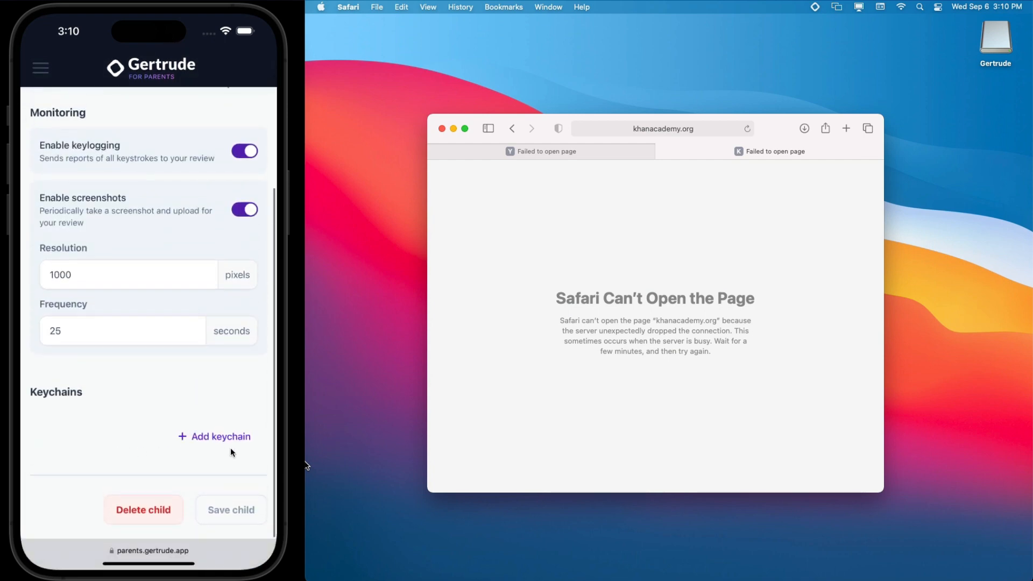
{"action": "left_click", "coordinate": [209, 435]}
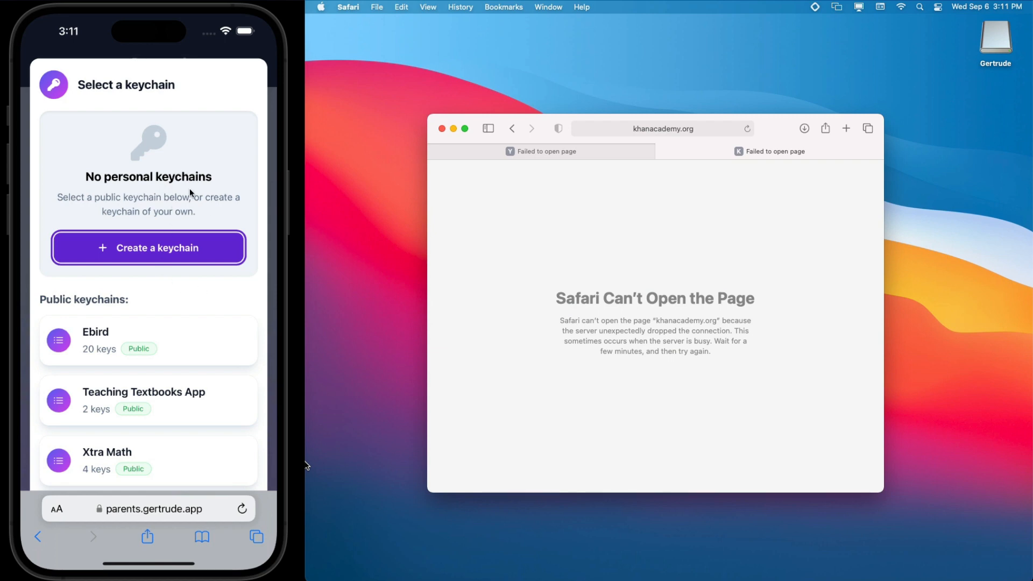
{"action": "scroll", "coordinate": [195, 291], "scroll_direction": "down", "scroll_amount": 3}
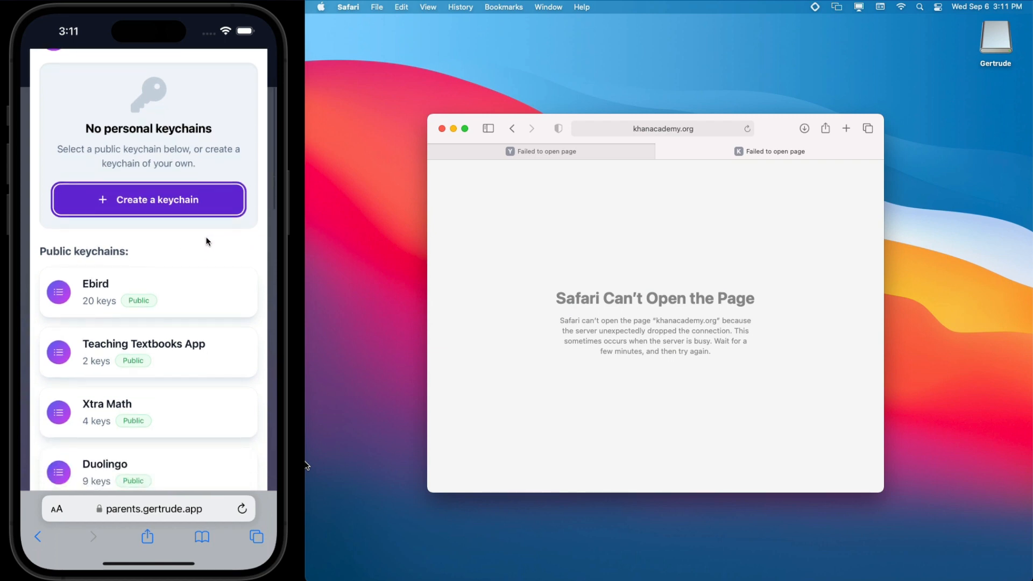
{"action": "scroll", "coordinate": [213, 195], "scroll_direction": "down", "scroll_amount": 10}
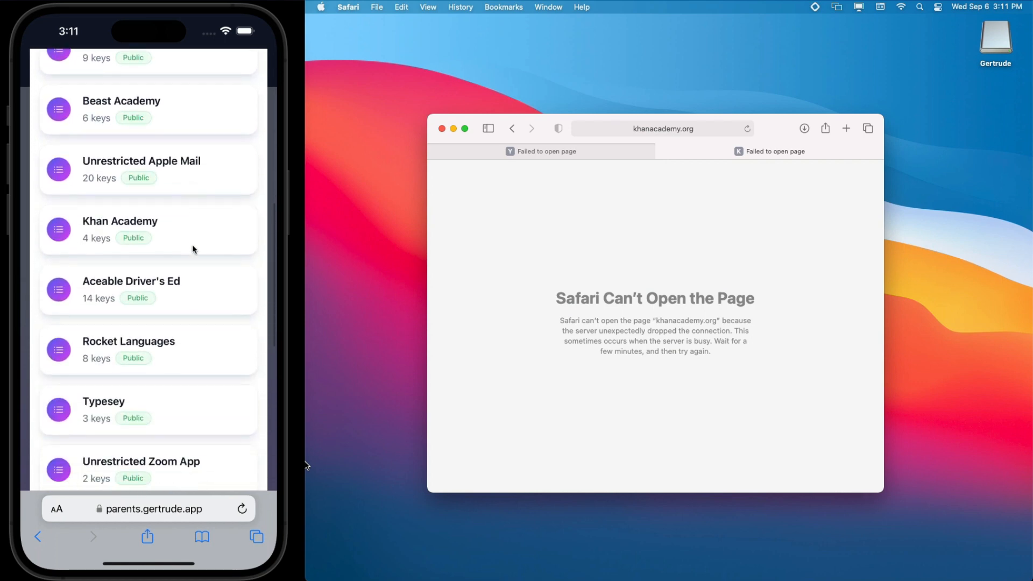
{"action": "scroll", "coordinate": [221, 145], "scroll_direction": "down", "scroll_amount": 3}
{"action": "scroll", "coordinate": [205, 95], "scroll_direction": "up", "scroll_amount": 5}
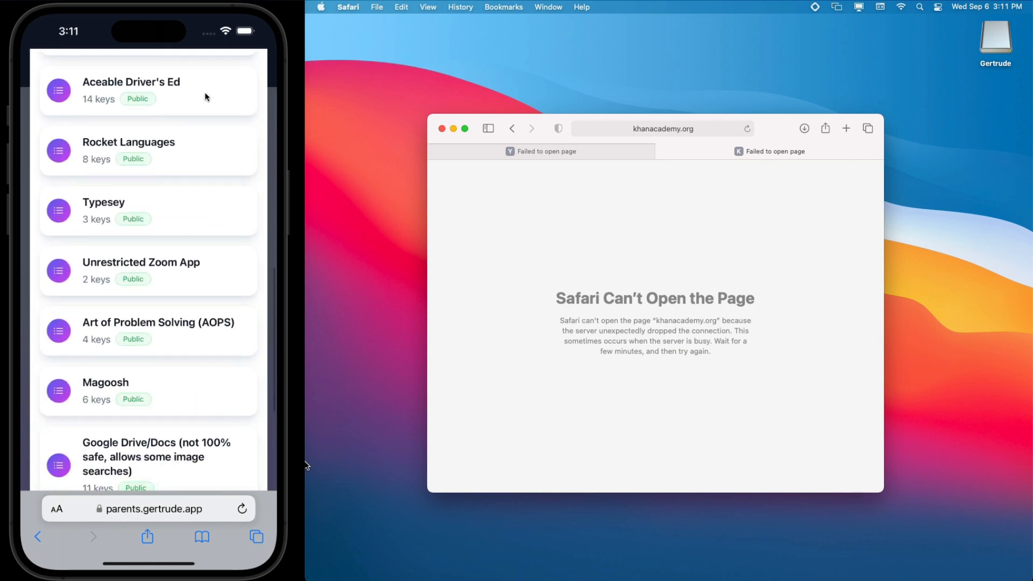
{"action": "left_click", "coordinate": [196, 221]}
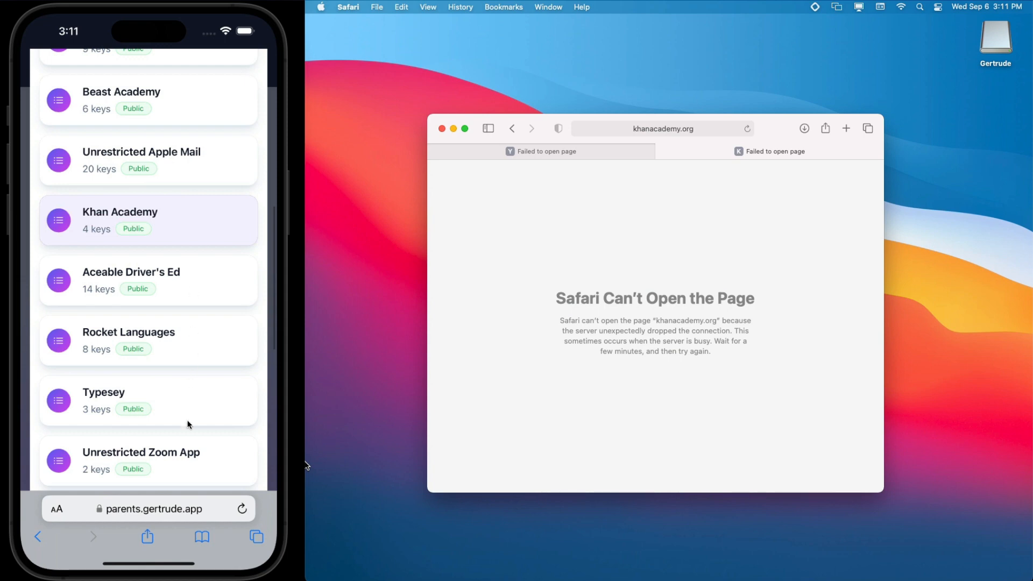
- Add the Khan Academy keychain (4 keys) and save the child's settings
{"action": "scroll", "coordinate": [219, 439], "scroll_direction": "down", "scroll_amount": 5}
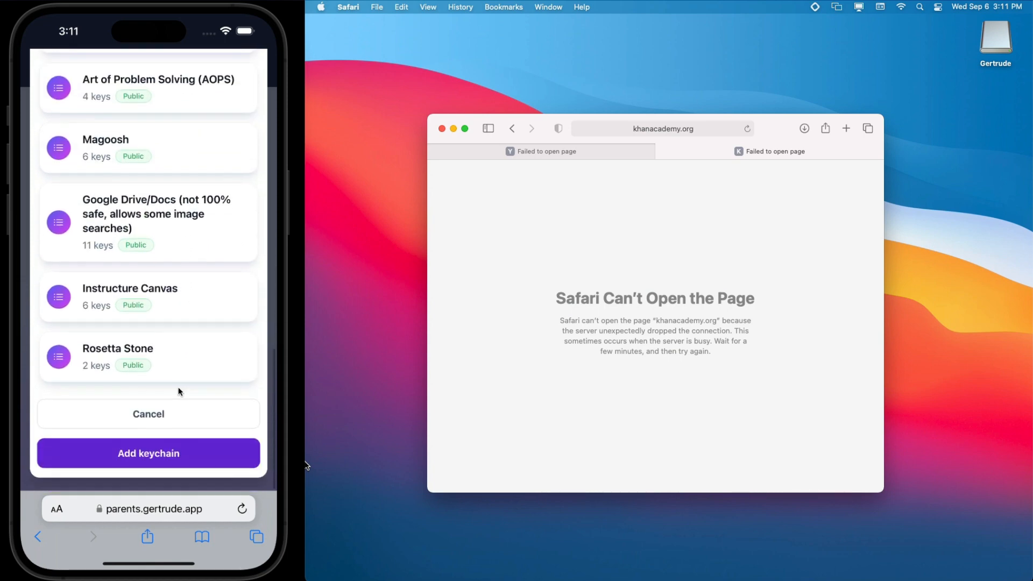
{"action": "left_click", "coordinate": [173, 456]}
{"action": "scroll", "coordinate": [179, 410], "scroll_direction": "down", "scroll_amount": 5}
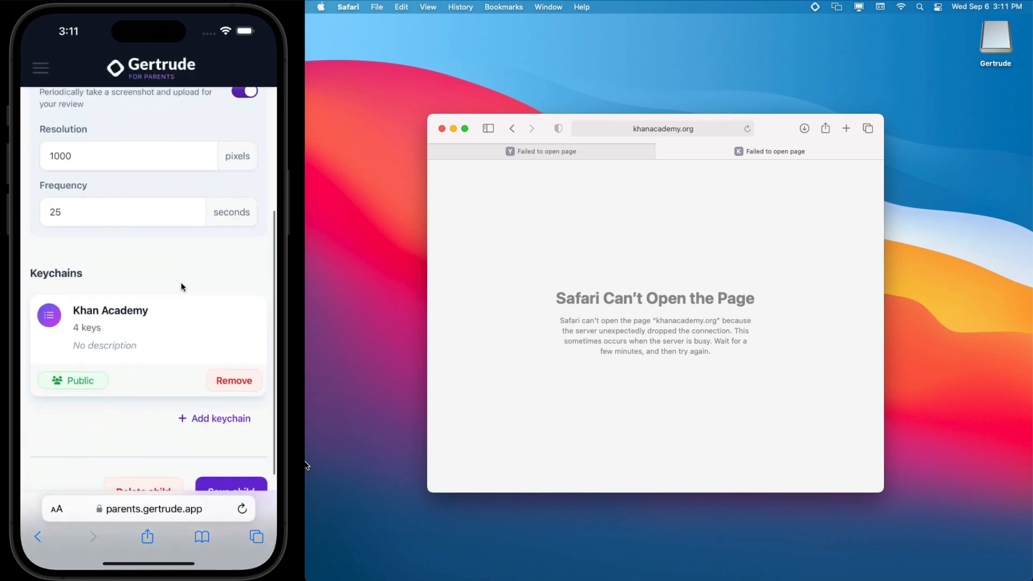
{"action": "left_click", "coordinate": [231, 466]}
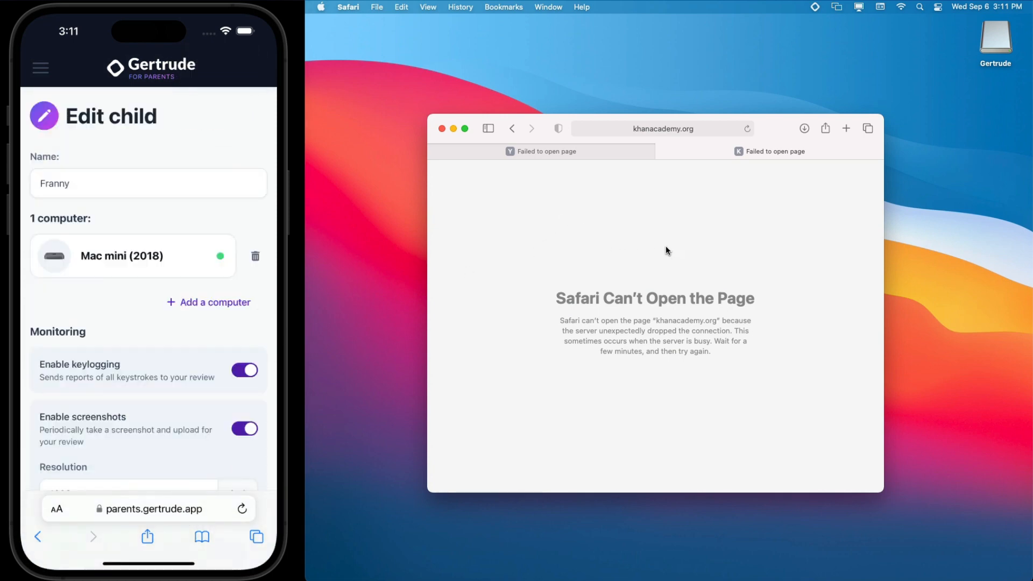
- Reload khanacademy.org so the Khan Academy home page loads, and scroll down it
{"action": "key", "text": "super+r"}
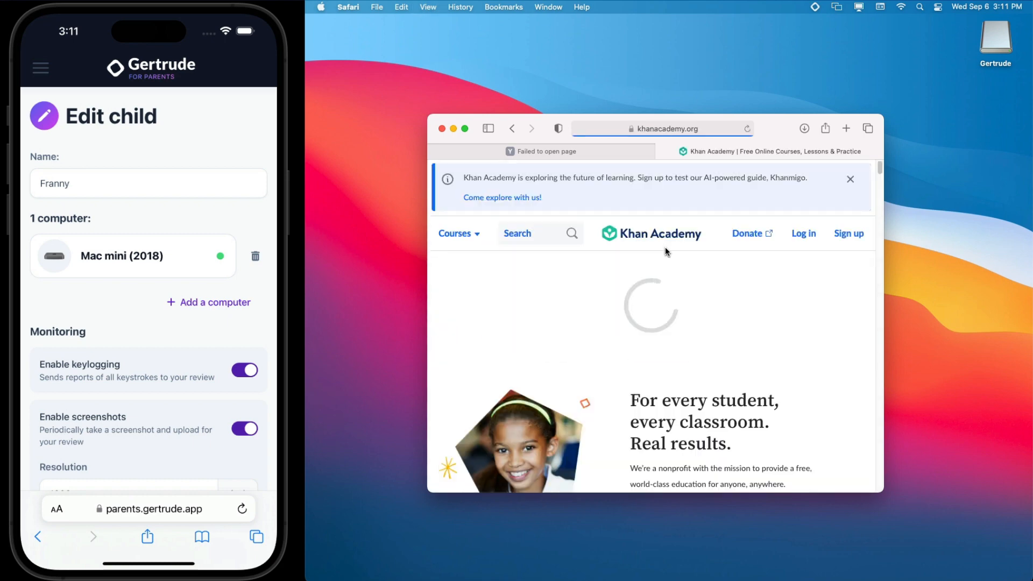
{"action": "scroll", "coordinate": [696, 346], "scroll_direction": "down", "scroll_amount": 8}
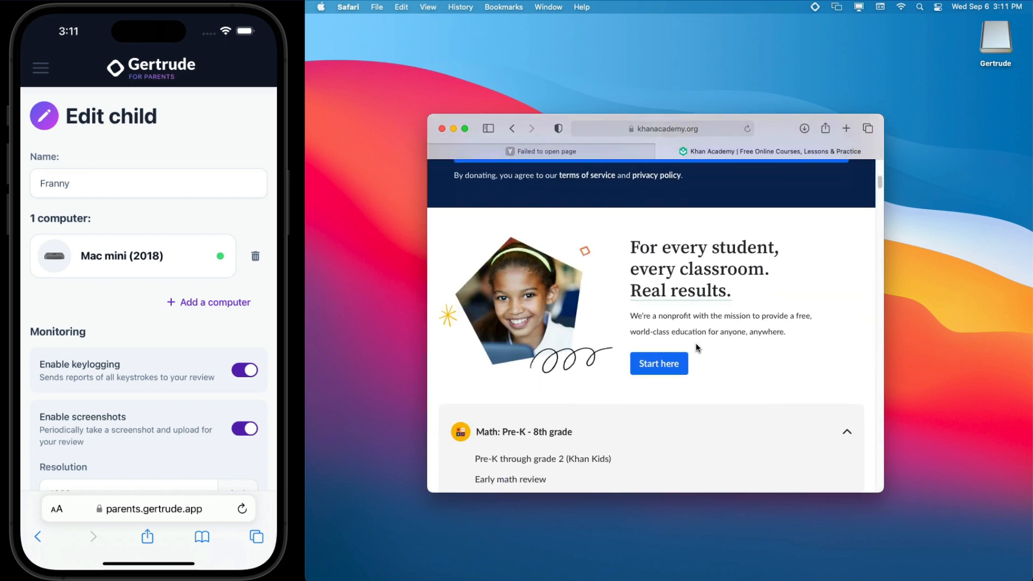
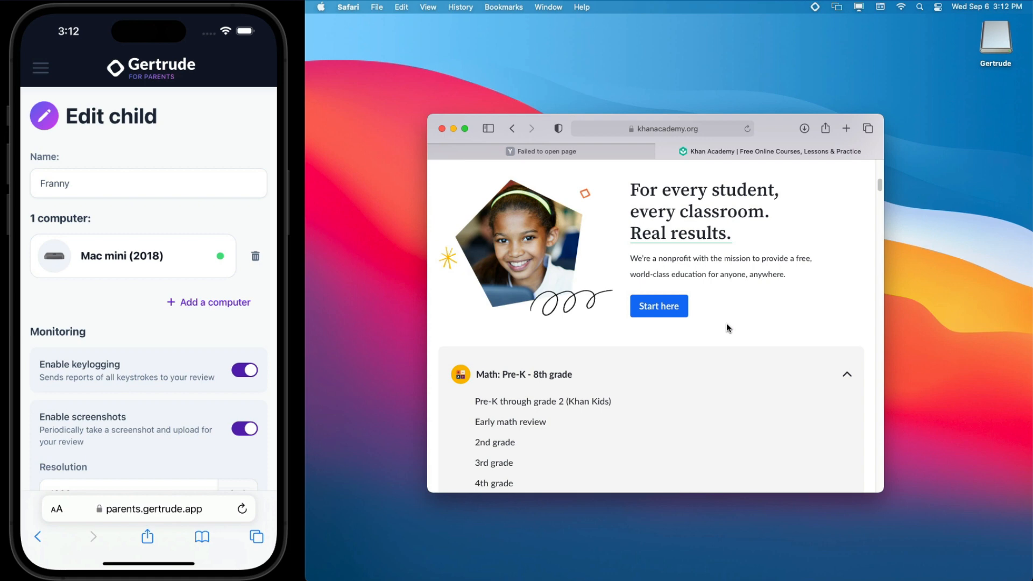
- Scroll the child's settings down to the keychains section and back to the top
{"action": "triple_click", "coordinate": [766, 333]}
{"action": "mouse_move", "coordinate": [766, 338]}
{"action": "left_mouse_down"}
{"action": "mouse_move", "coordinate": [767, 308]}
{"action": "mouse_move", "coordinate": [772, 349]}
{"action": "mouse_move", "coordinate": [775, 325]}
{"action": "left_mouse_up"}
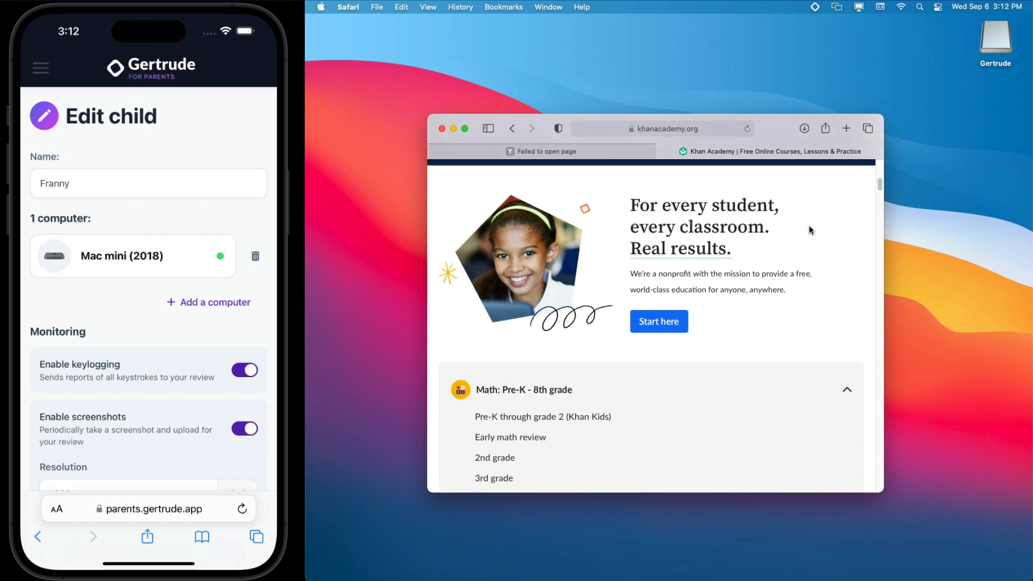
{"action": "scroll", "coordinate": [809, 225], "scroll_direction": "up", "scroll_amount": 1}
{"action": "left_click_drag", "start_coordinate": [210, 322], "coordinate": [191, 136]}
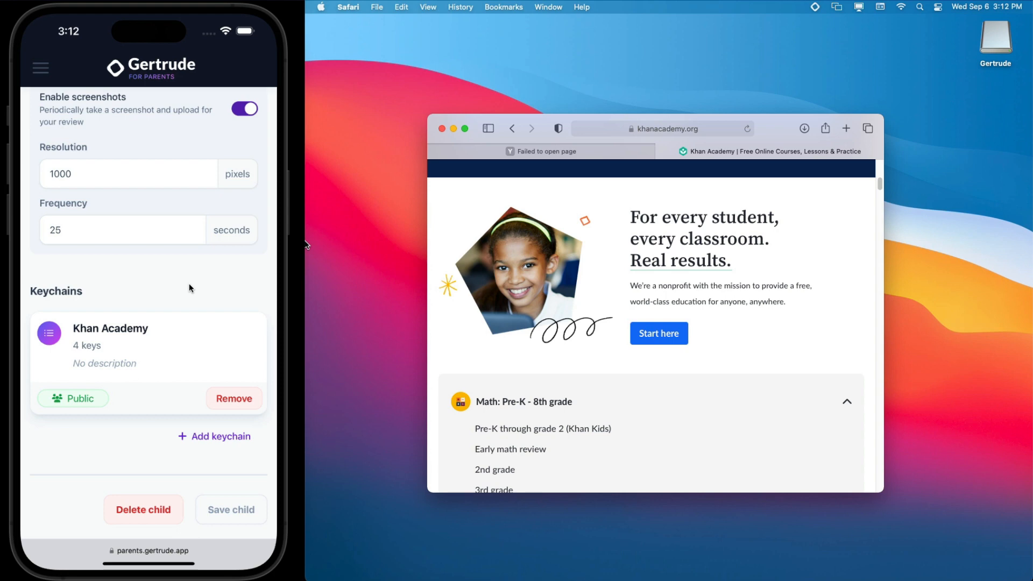
{"action": "left_click_drag", "start_coordinate": [189, 286], "coordinate": [180, 452]}
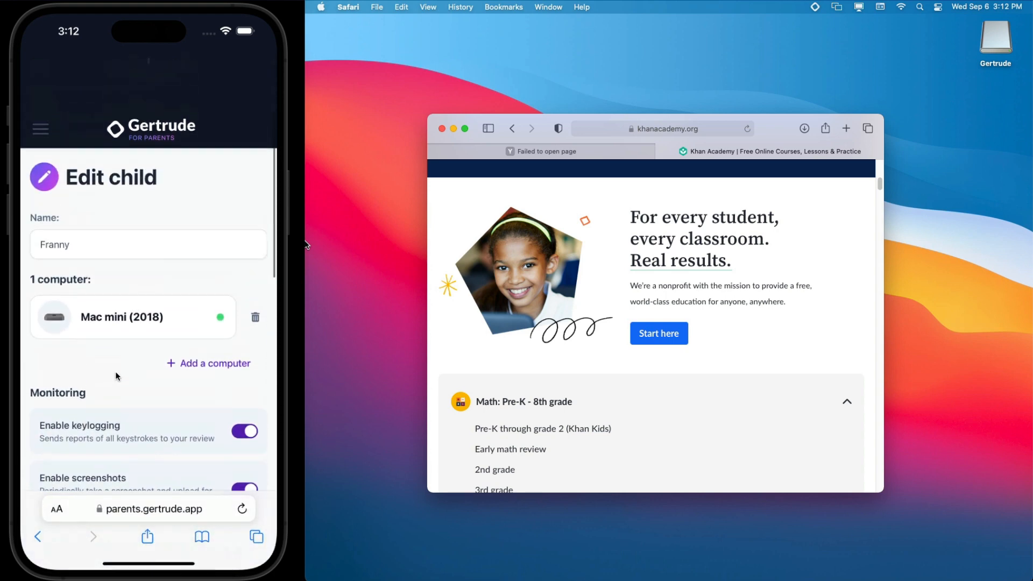
- Create and save a new empty keychain named '<child's name>'s keys' on the Keychains page
{"action": "left_click", "coordinate": [41, 71]}
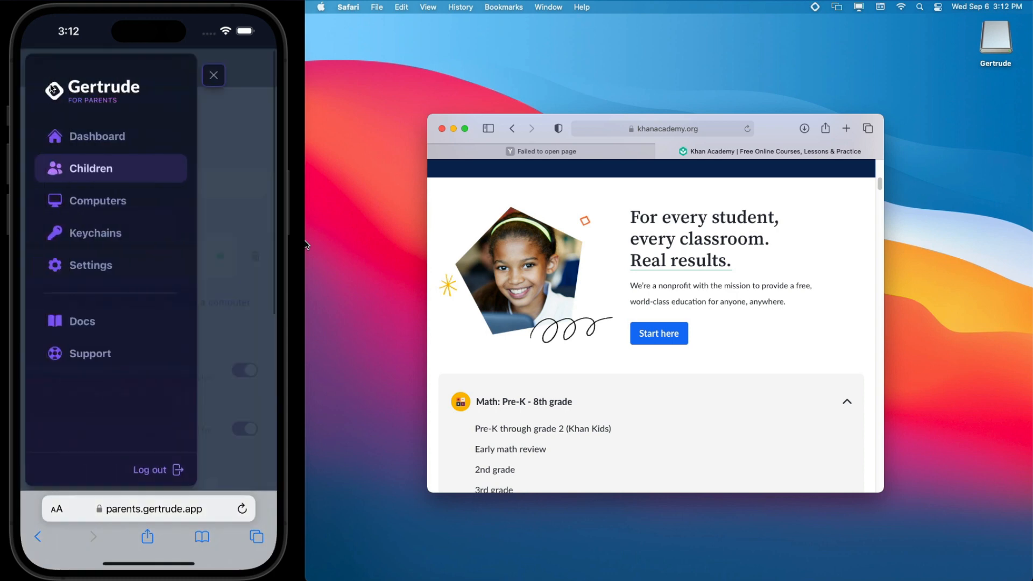
{"action": "left_click", "coordinate": [96, 236]}
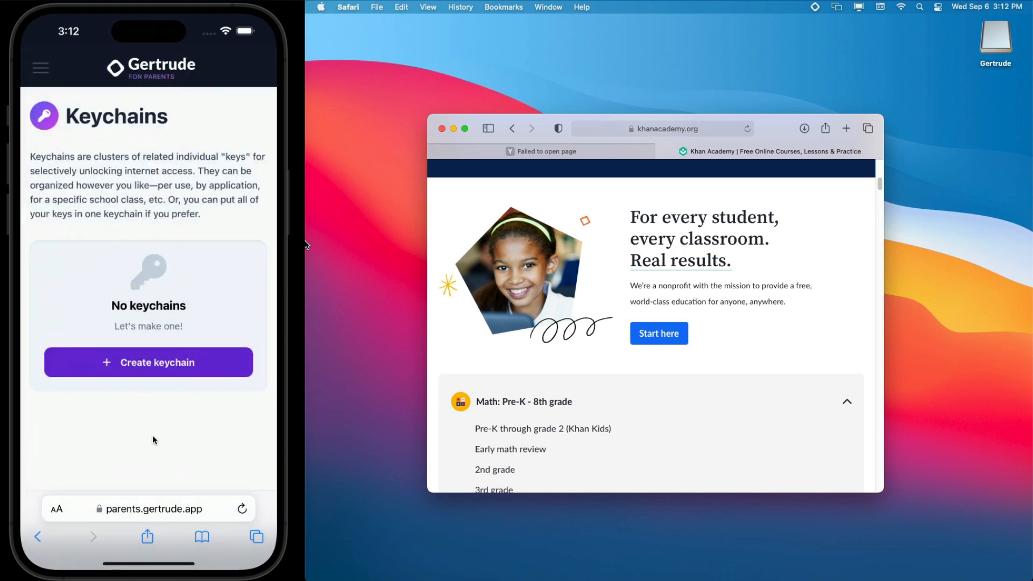
{"action": "left_click", "coordinate": [153, 368]}
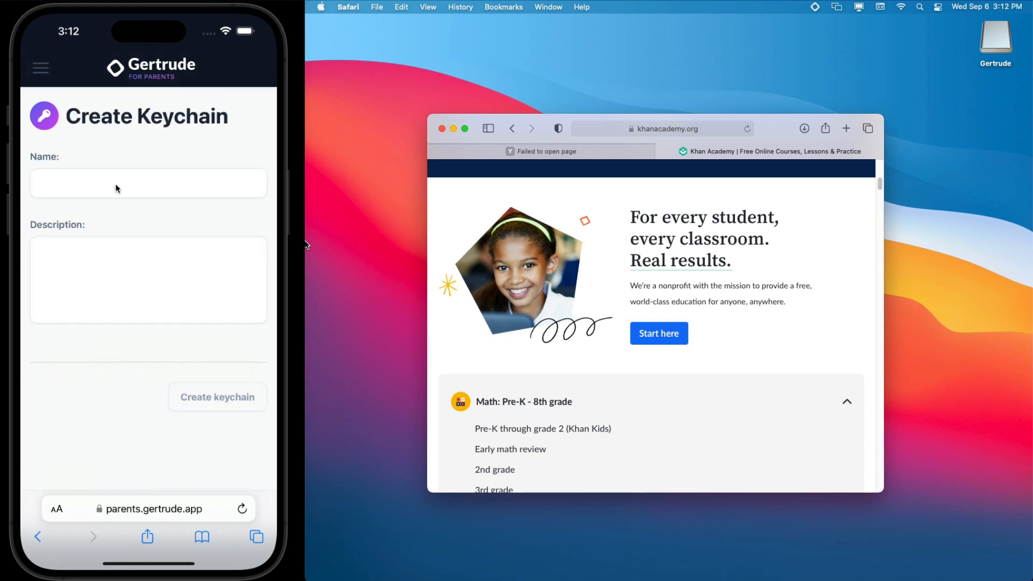
{"action": "left_click", "coordinate": [117, 188]}
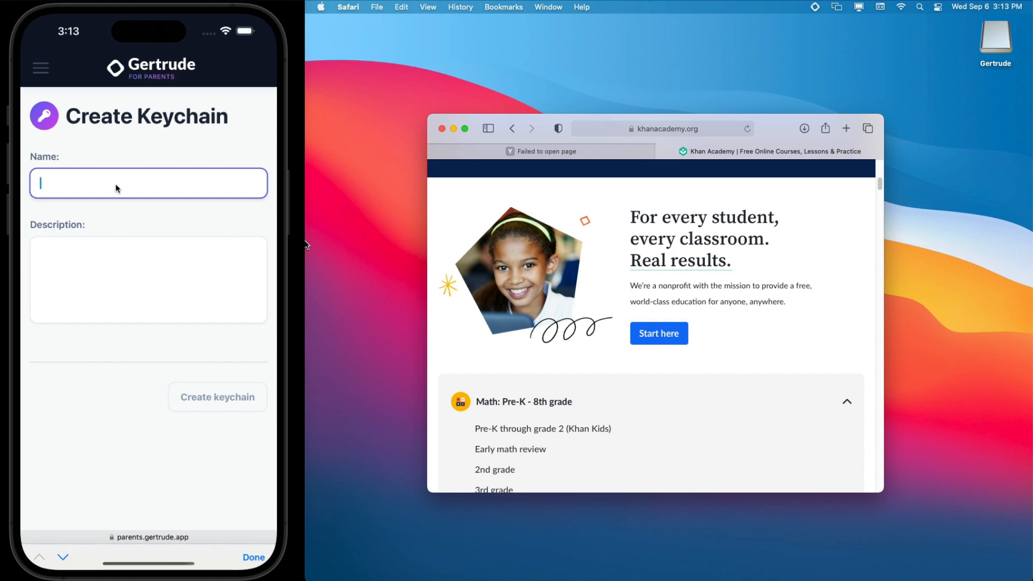
{"action": "type", "text": "Franny"}
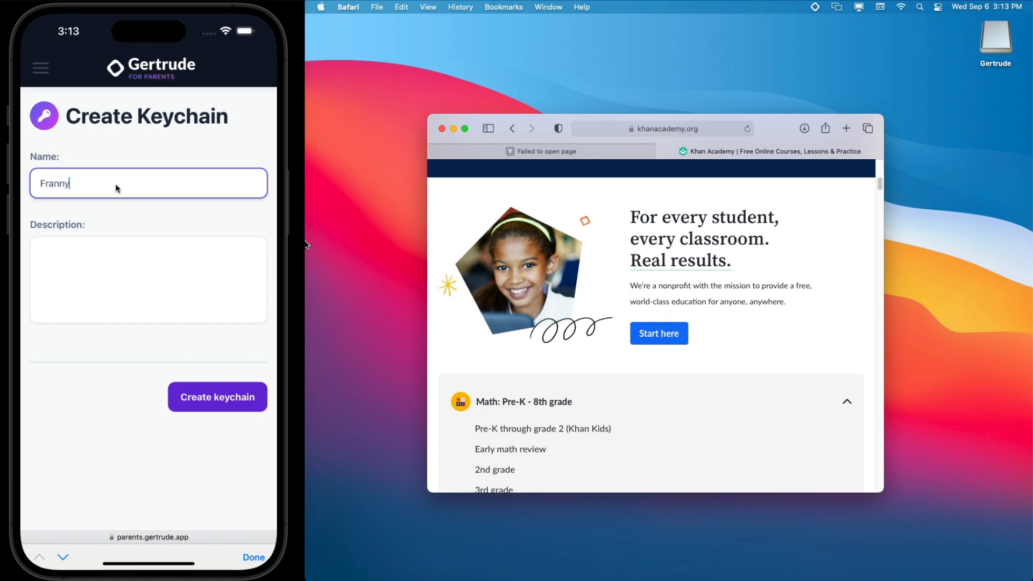
{"action": "type", "text": "'s keys"}
{"action": "left_click", "coordinate": [206, 409]}
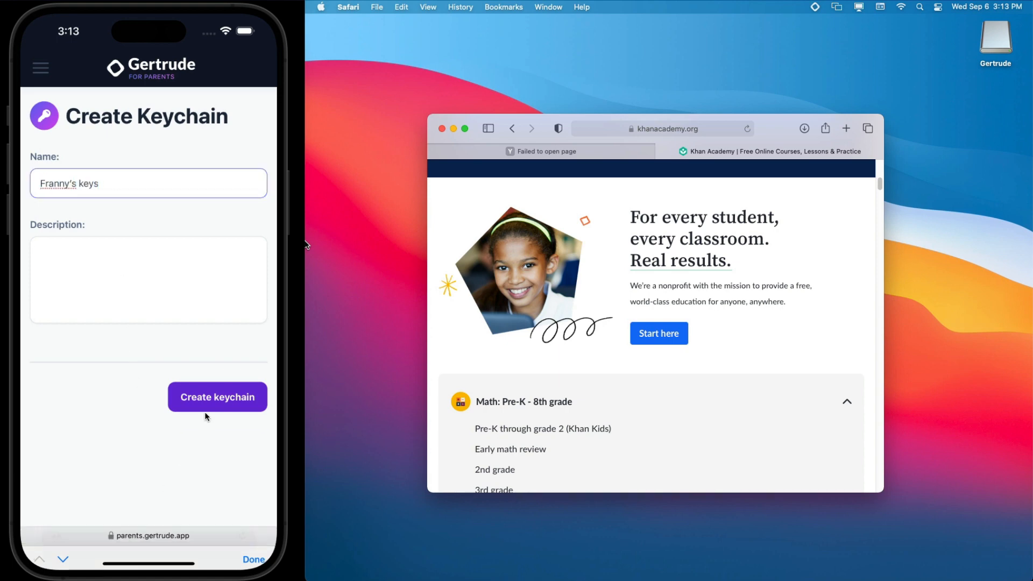
{"action": "left_click", "coordinate": [210, 407]}
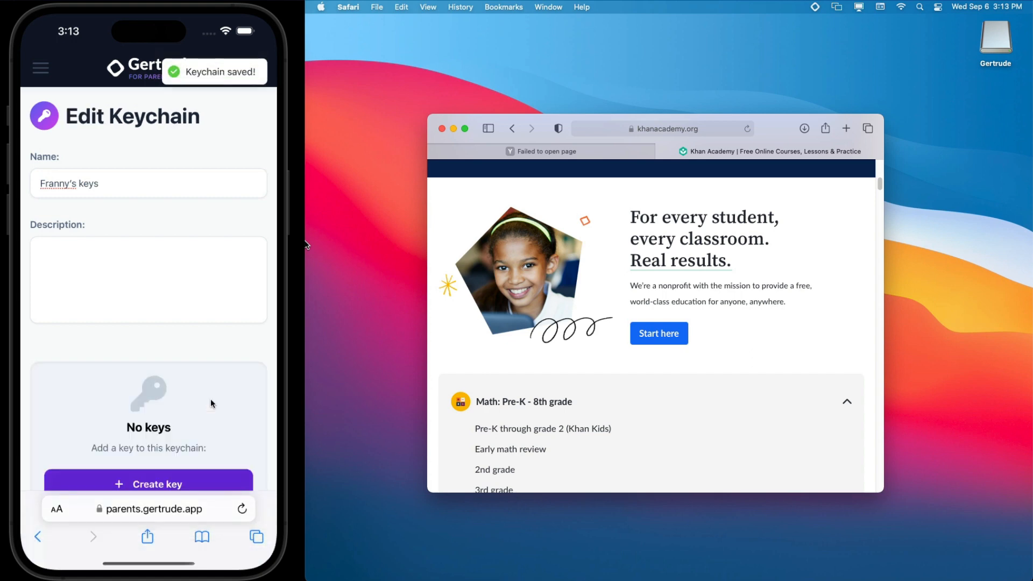
{"action": "left_click_drag", "start_coordinate": [237, 355], "coordinate": [233, 245]}
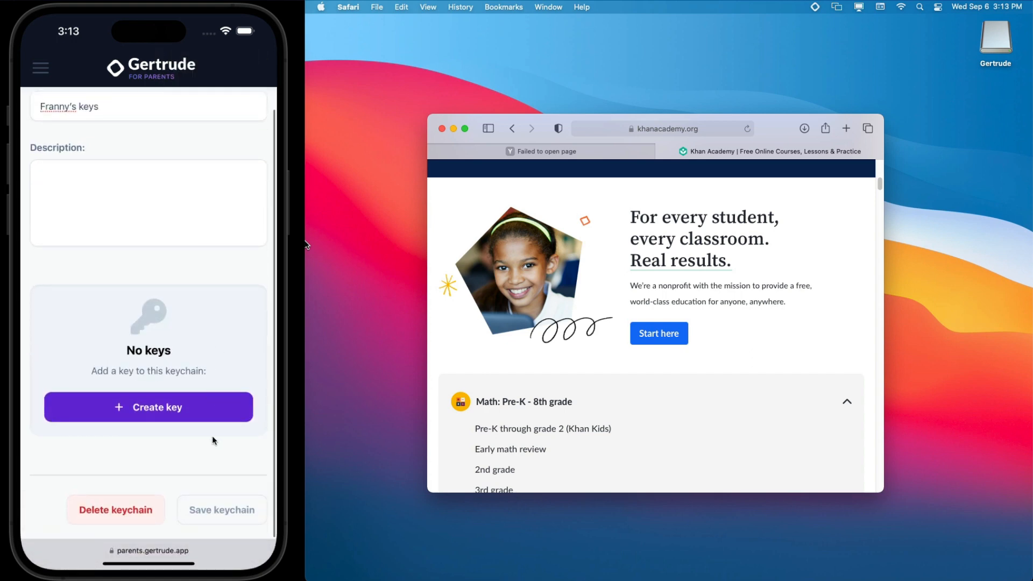
{"action": "left_click_drag", "start_coordinate": [212, 436], "coordinate": [213, 420]}
- Begin a Website key for the new keychain and reach its blank web address field
{"action": "left_click", "coordinate": [148, 411]}
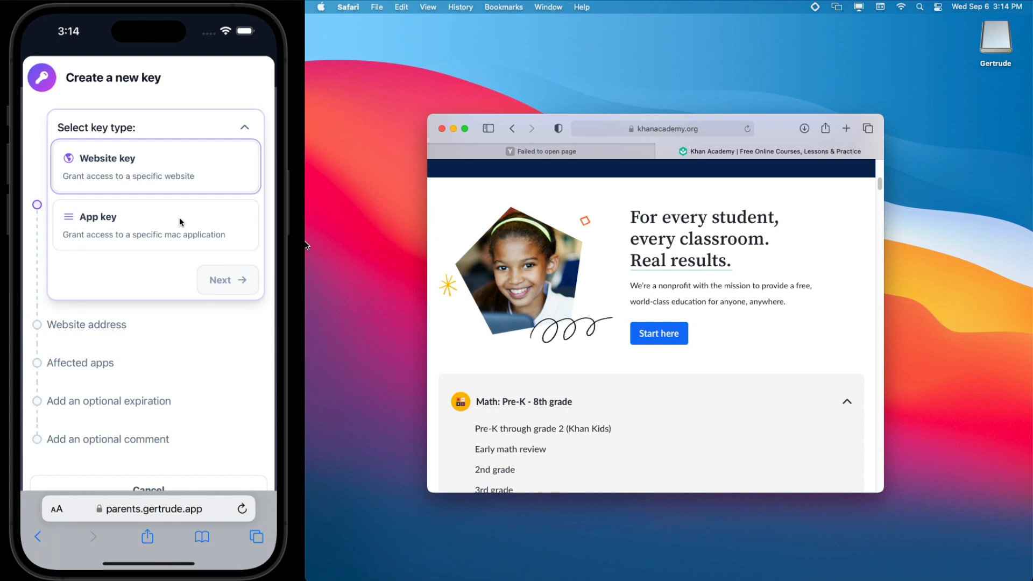
{"action": "left_click", "coordinate": [189, 169]}
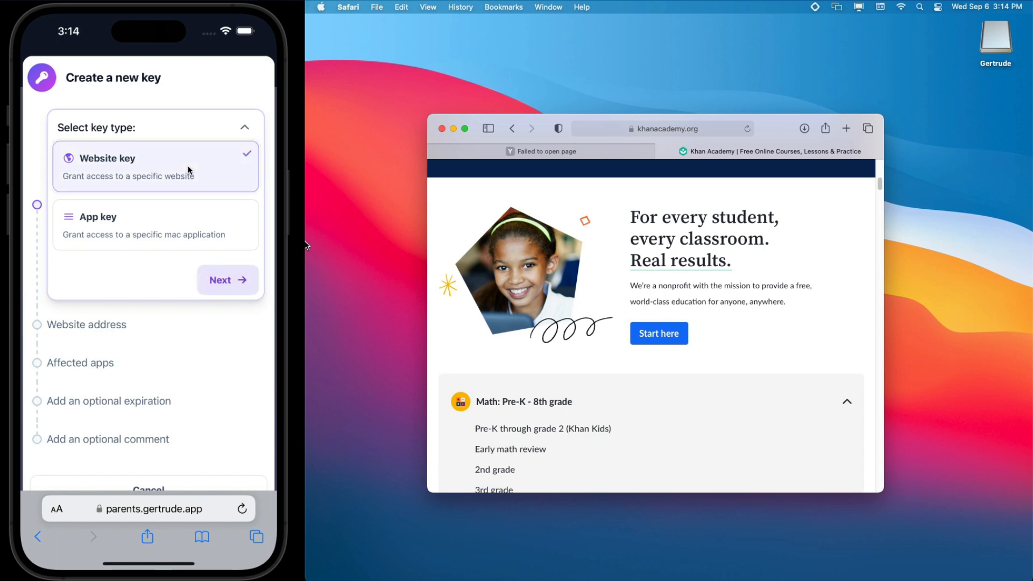
{"action": "left_click", "coordinate": [231, 280]}
{"action": "left_click", "coordinate": [98, 230]}
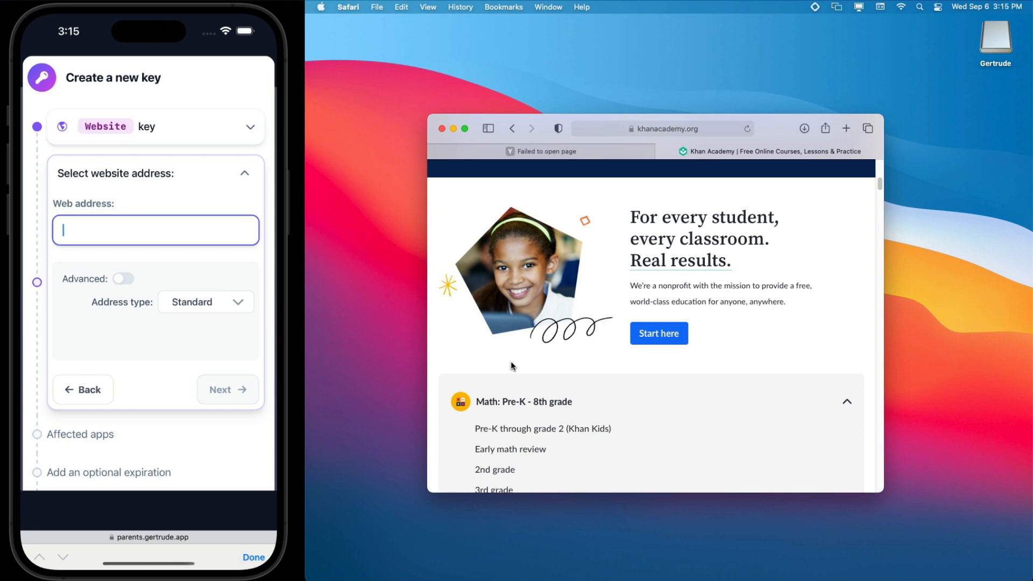
- Try loading rosettastone in a new Safari tab on the Mac
{"action": "key", "text": "super+t"}
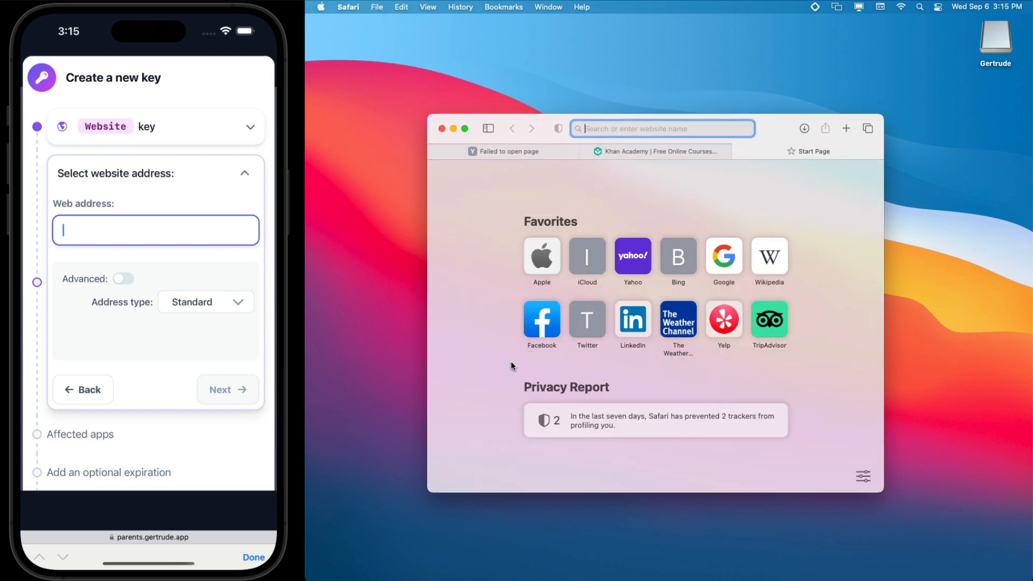
{"action": "type", "text": "roses"}
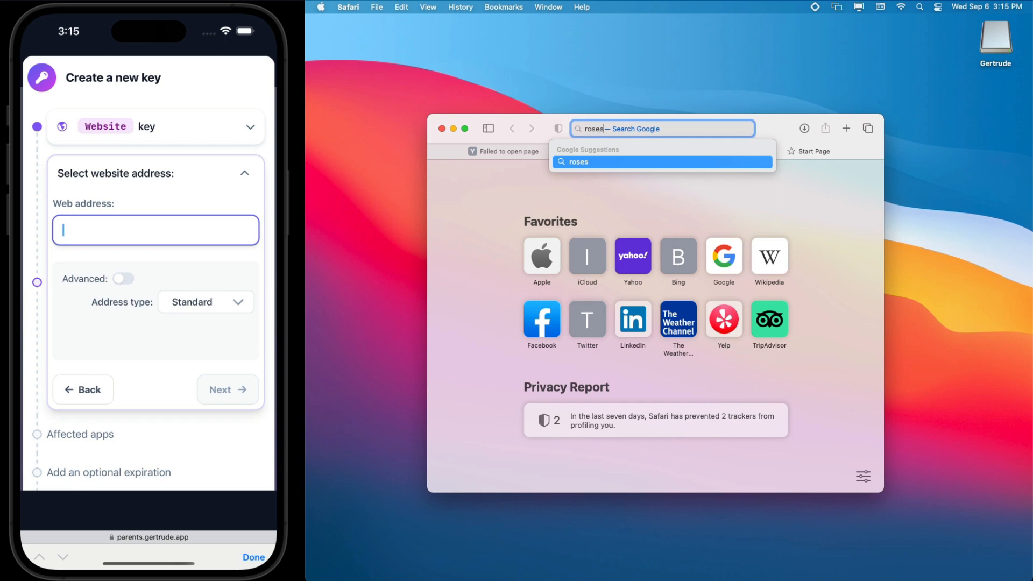
{"action": "key", "text": "BackSpace"}
{"action": "type", "text": "ttastone.com"}
{"action": "key", "text": "Return"}
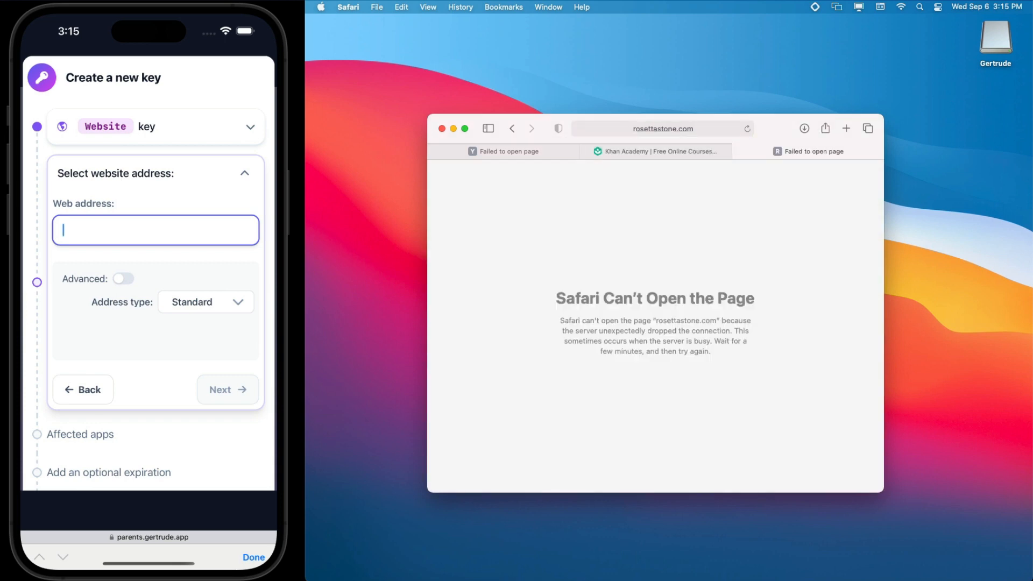
- Create a website key for rosettastone.com covering all web browsers, with no expiration
{"action": "left_click", "coordinate": [100, 233]}
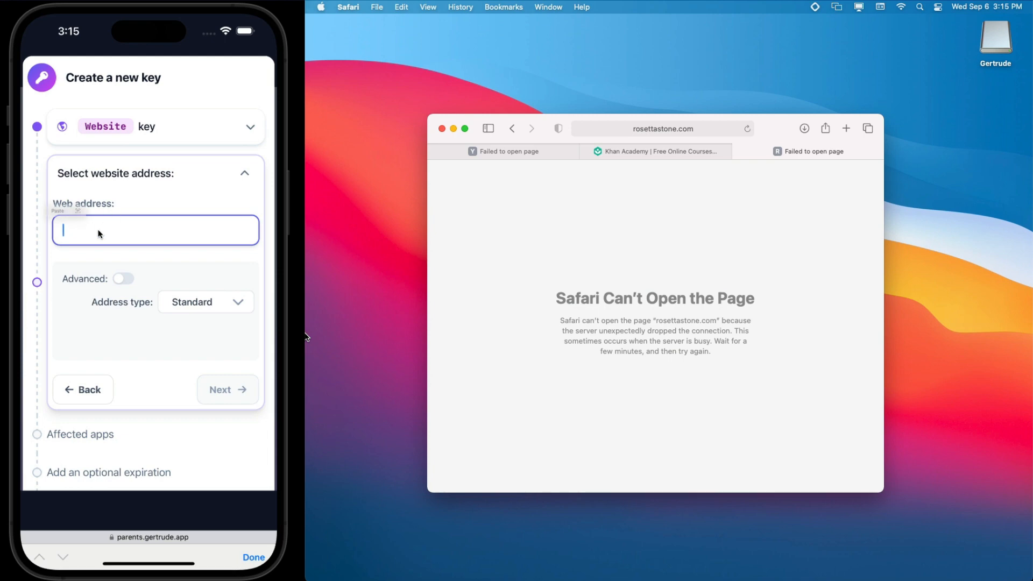
{"action": "type", "text": "rose"}
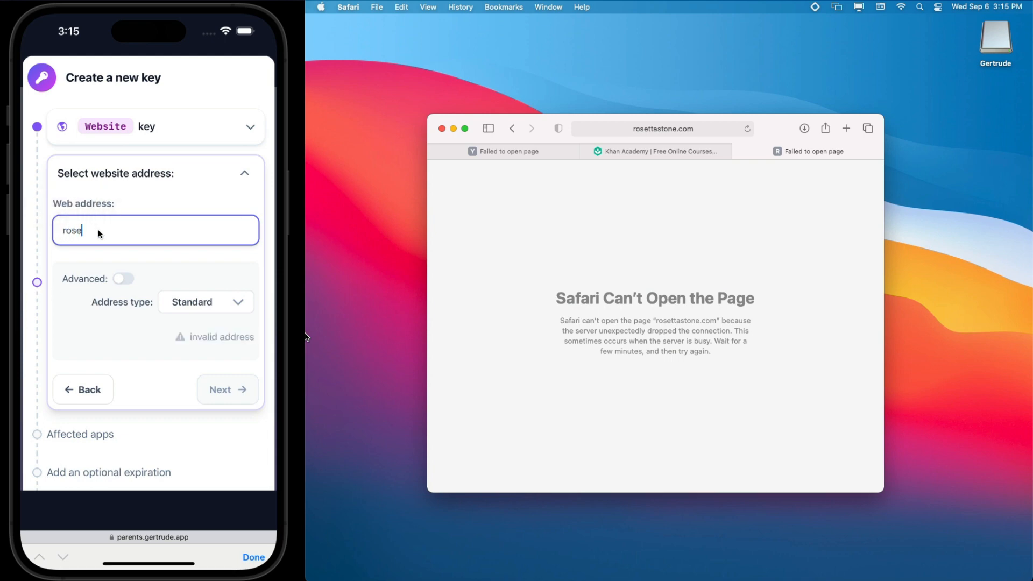
{"action": "type", "text": "ttastone.com"}
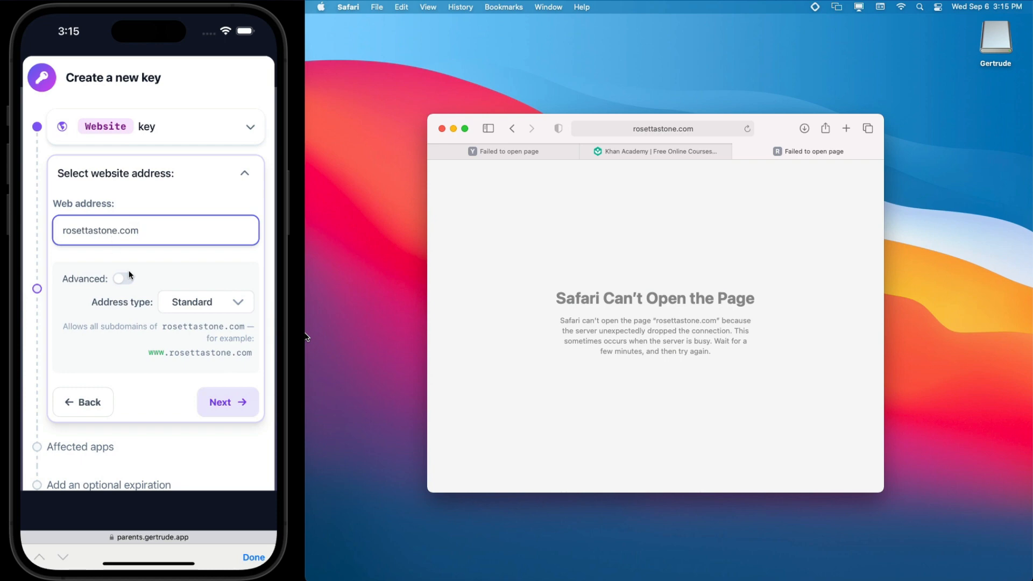
{"action": "left_click", "coordinate": [218, 404]}
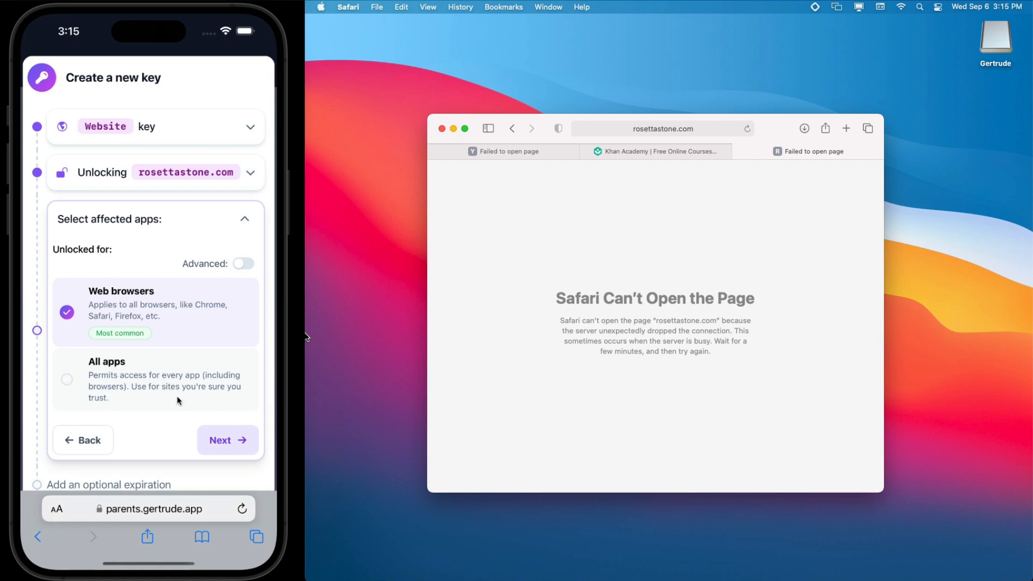
{"action": "left_click", "coordinate": [212, 446]}
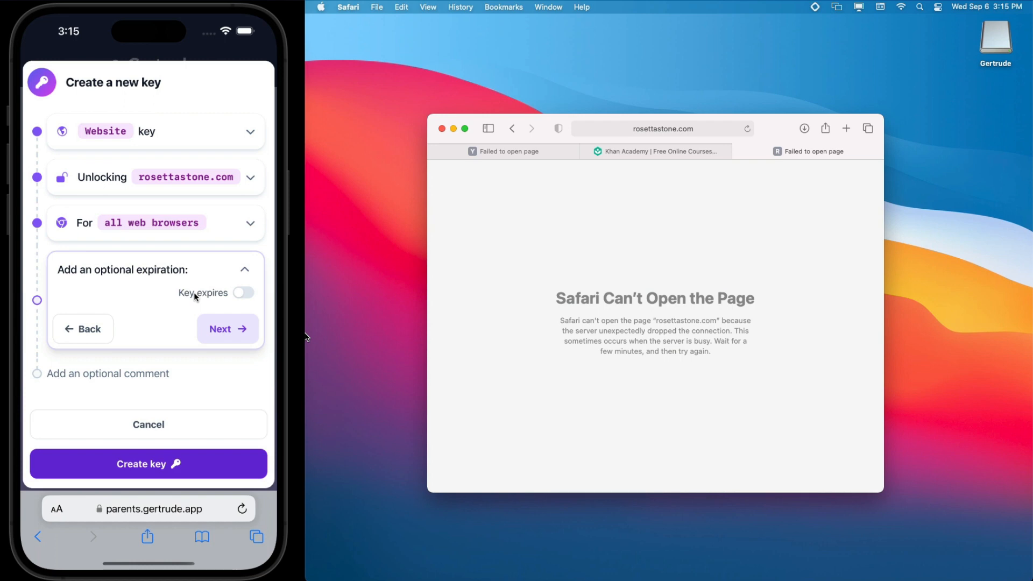
{"action": "left_click", "coordinate": [218, 329]}
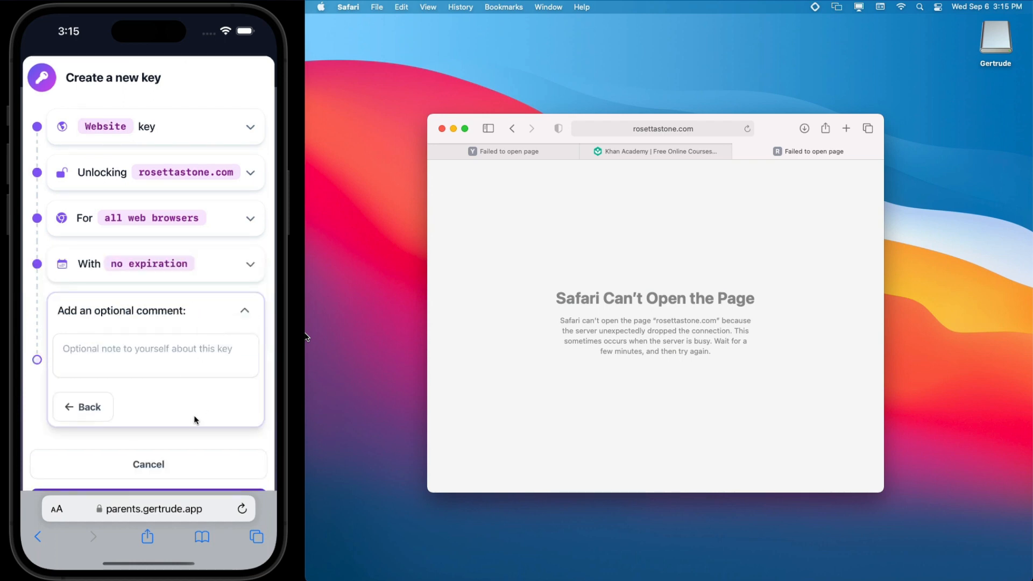
{"action": "scroll", "coordinate": [193, 439], "scroll_direction": "down", "scroll_amount": 2}
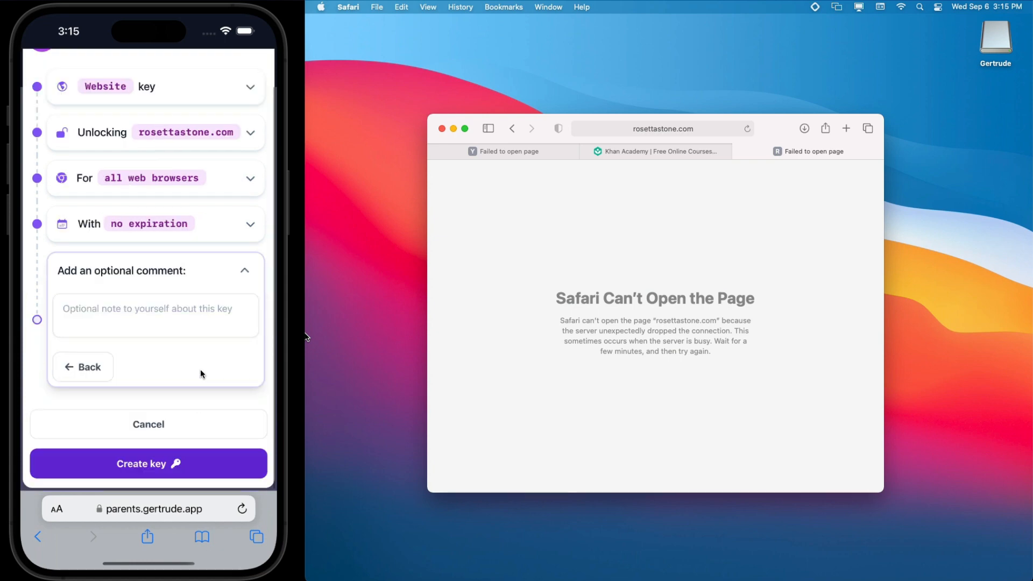
{"action": "left_click", "coordinate": [171, 466]}
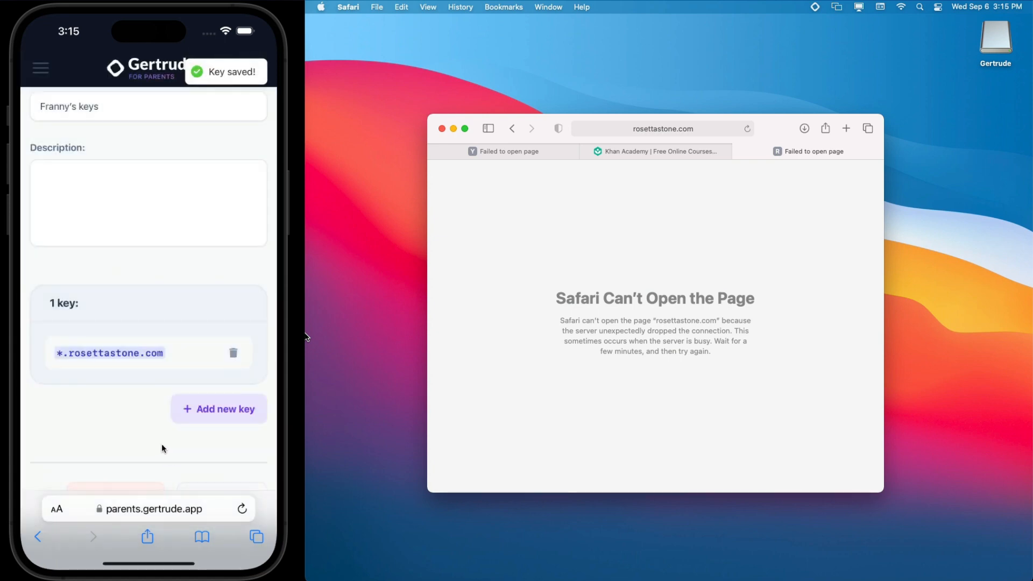
{"action": "scroll", "coordinate": [160, 250], "scroll_direction": "up", "scroll_amount": 3}
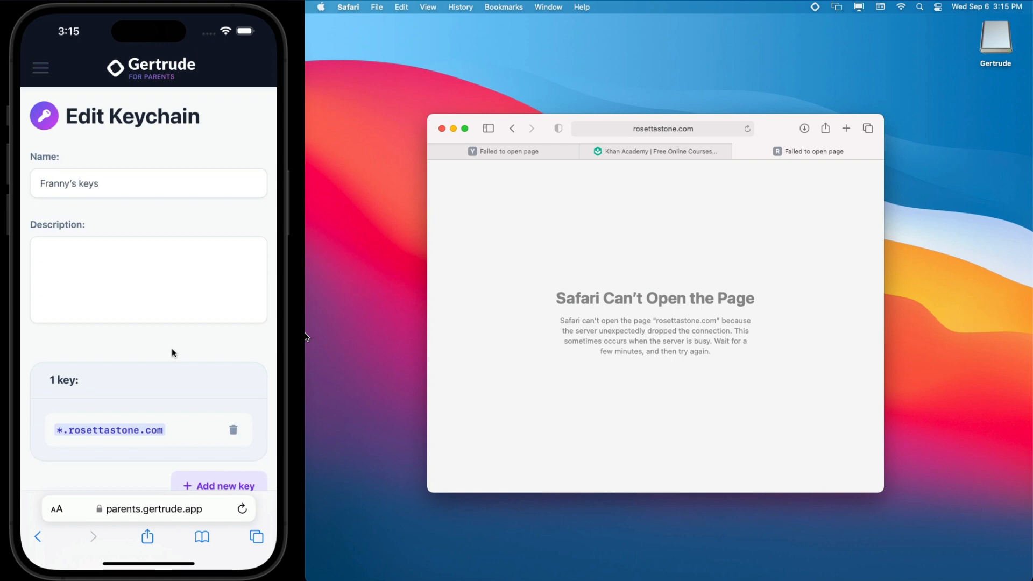
{"action": "key", "text": "super+r"}
- Open the child's edit page at its keychains section
{"action": "left_click", "coordinate": [41, 68]}
{"action": "left_click", "coordinate": [90, 171]}
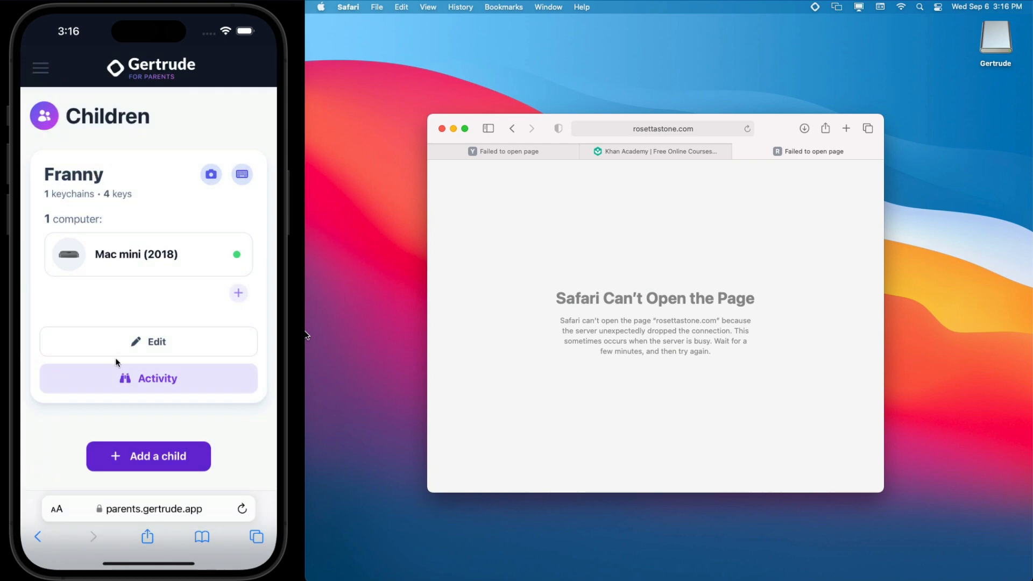
{"action": "left_click", "coordinate": [130, 346]}
{"action": "left_click_drag", "start_coordinate": [179, 416], "coordinate": [156, 119]}
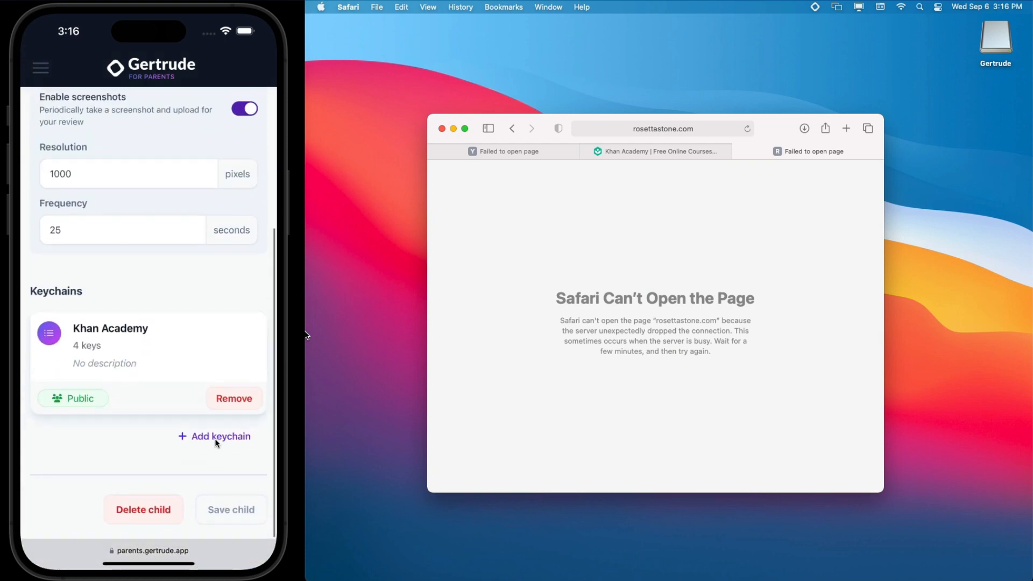
- Add the new keychain to the child, save the settings, and reload rosettastone.com
{"action": "left_click", "coordinate": [215, 440]}
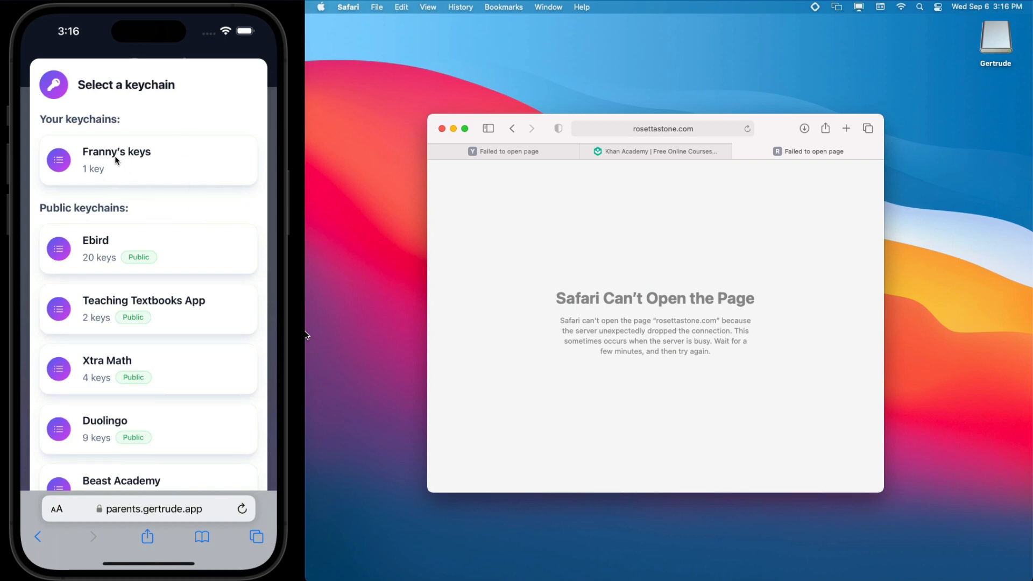
{"action": "left_click", "coordinate": [148, 163]}
{"action": "left_click_drag", "start_coordinate": [194, 353], "coordinate": [182, 236]}
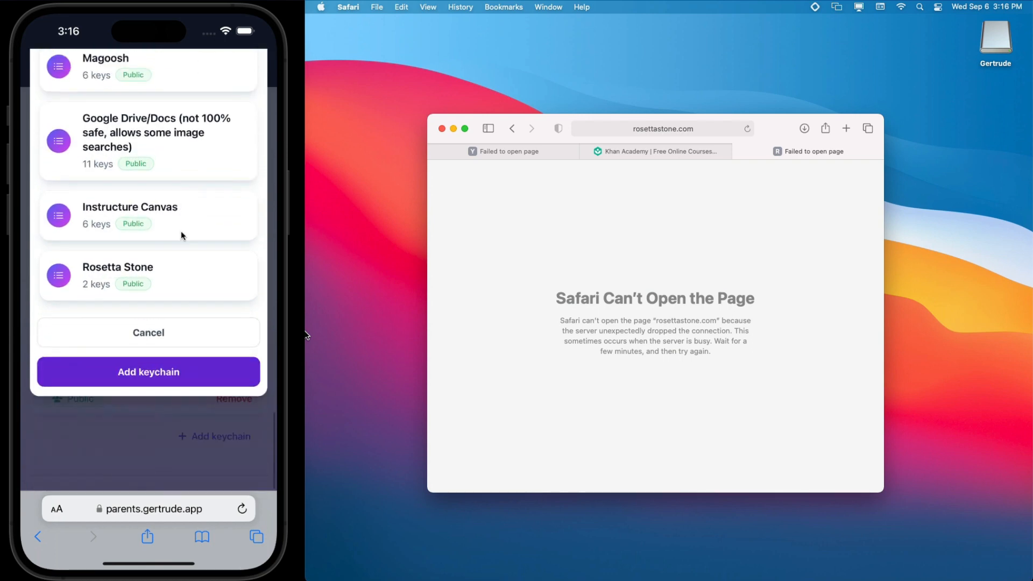
{"action": "left_click", "coordinate": [173, 456]}
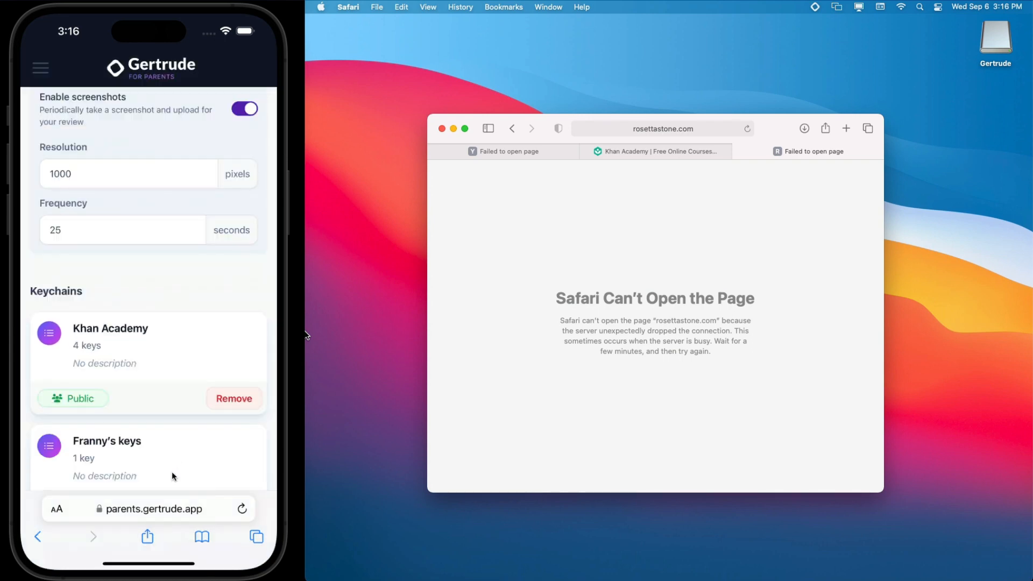
{"action": "left_click_drag", "start_coordinate": [172, 471], "coordinate": [183, 190]}
{"action": "left_click", "coordinate": [219, 506]}
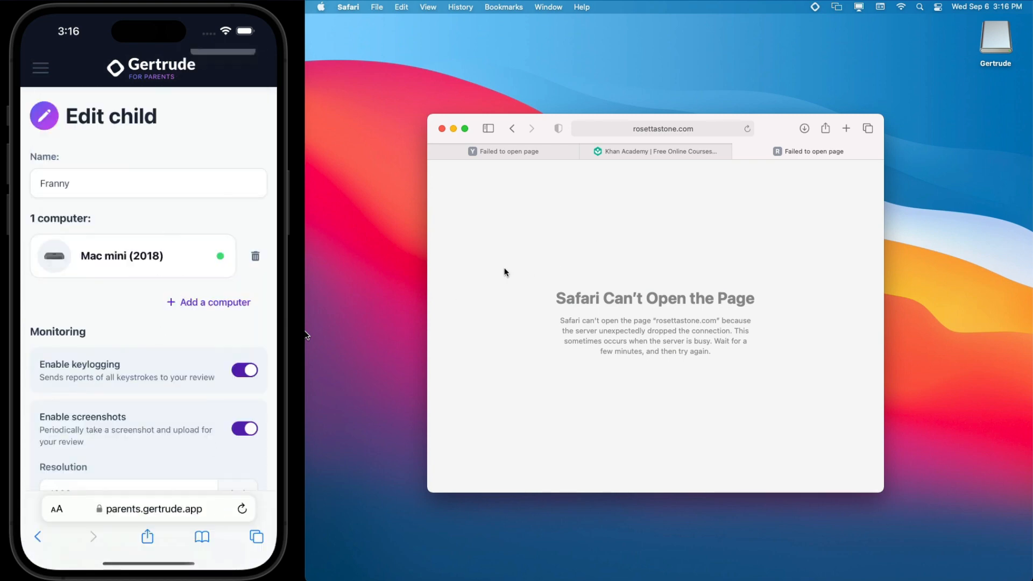
{"action": "key", "text": "super+r"}
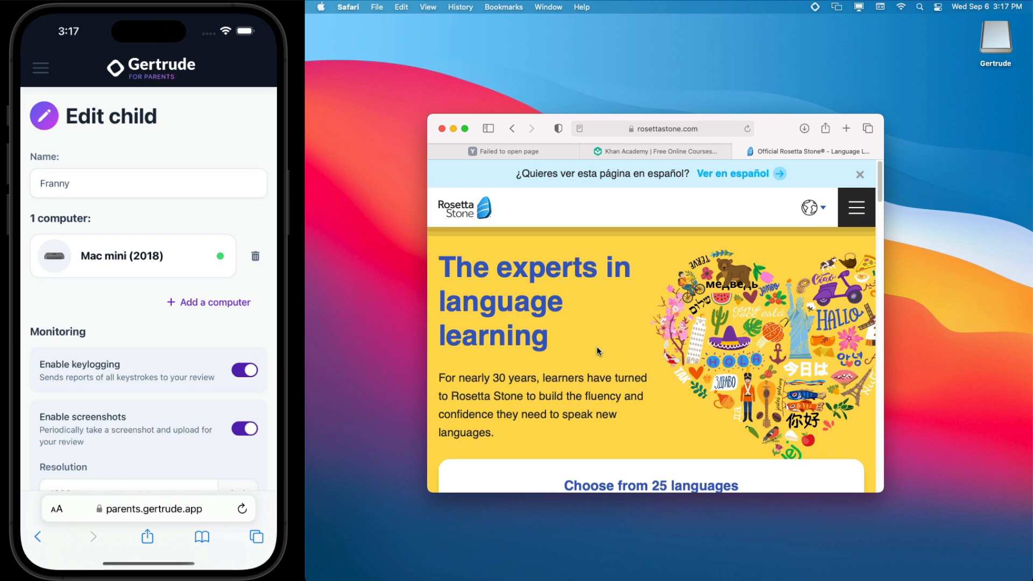
- Try opening how-to-type.com in a new Safari tab
{"action": "key", "text": "super+t"}
{"action": "type", "text": "how-to-type."}
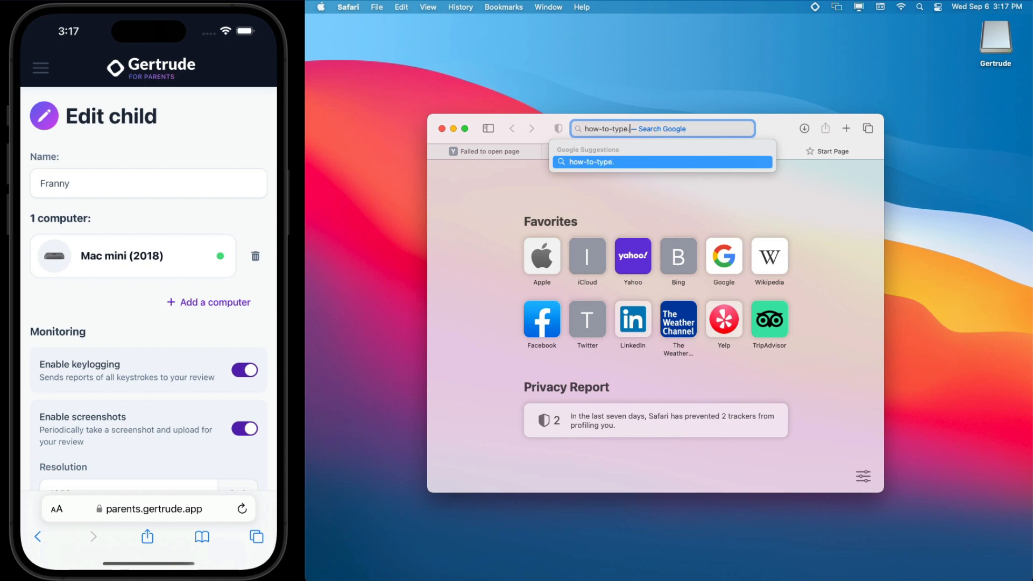
{"action": "type", "text": "com"}
{"action": "key", "text": "Return"}
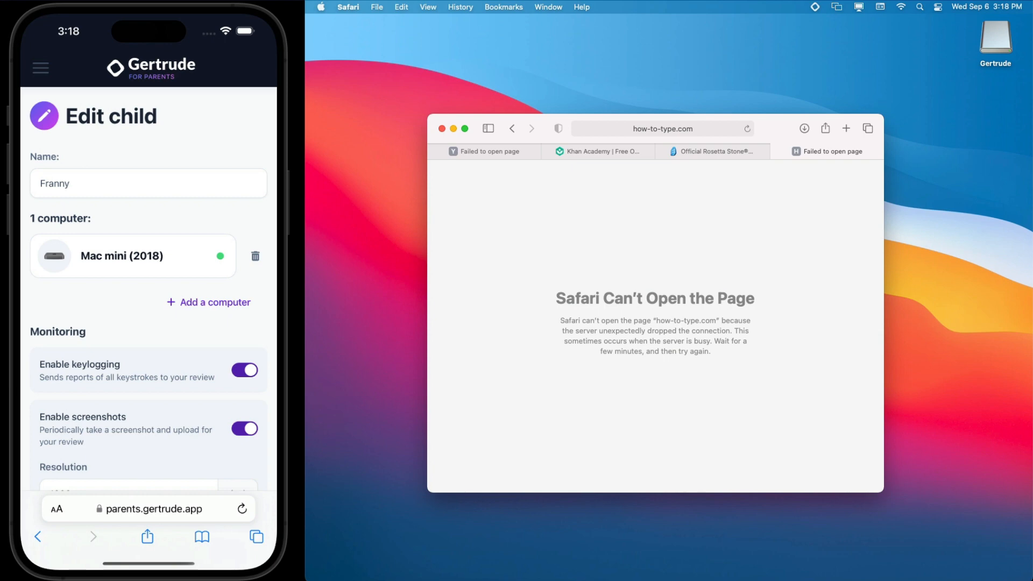
- Open Gertrude's blocked network requests, retry how-to-type.com, and select its blocked request
{"action": "left_click", "coordinate": [815, 7]}
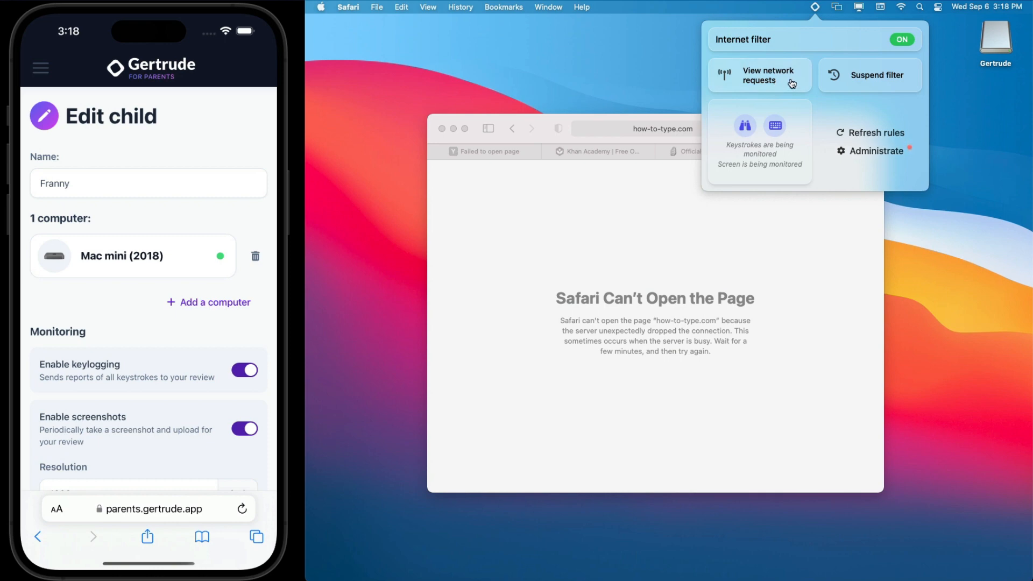
{"action": "left_click", "coordinate": [792, 83]}
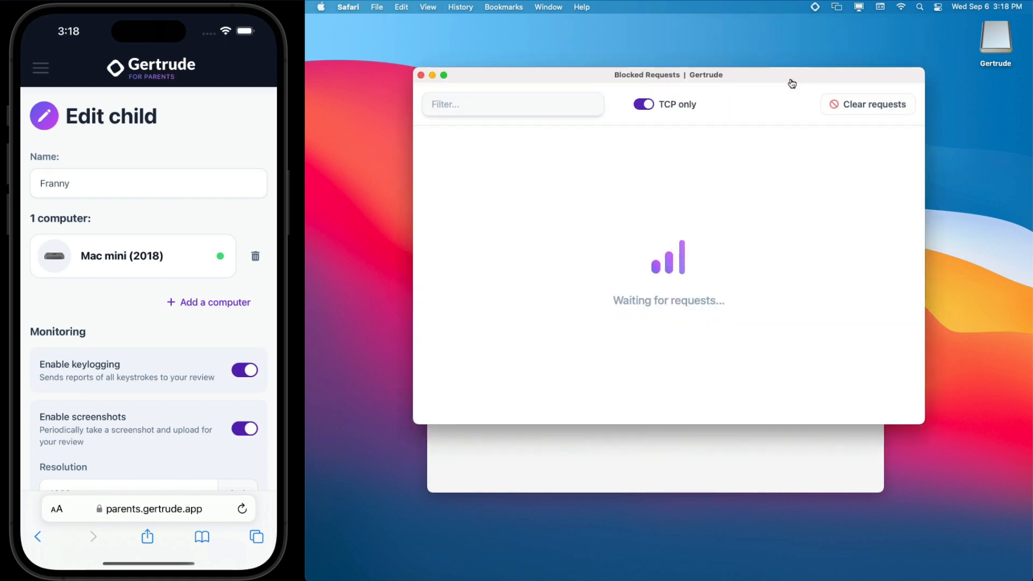
{"action": "left_click_drag", "start_coordinate": [793, 82], "coordinate": [686, 44]}
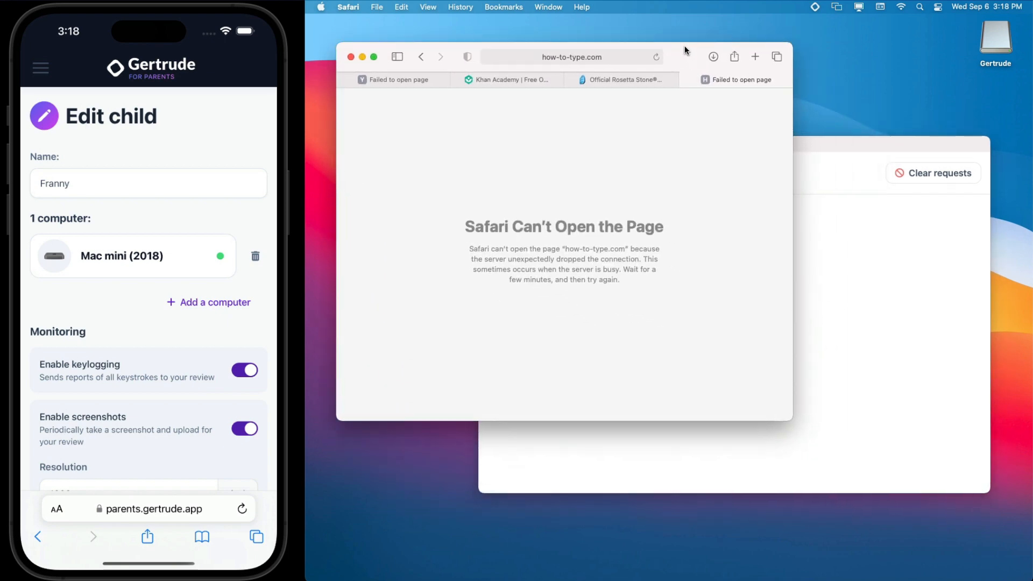
{"action": "left_click", "coordinate": [656, 58]}
{"action": "left_click", "coordinate": [824, 146]}
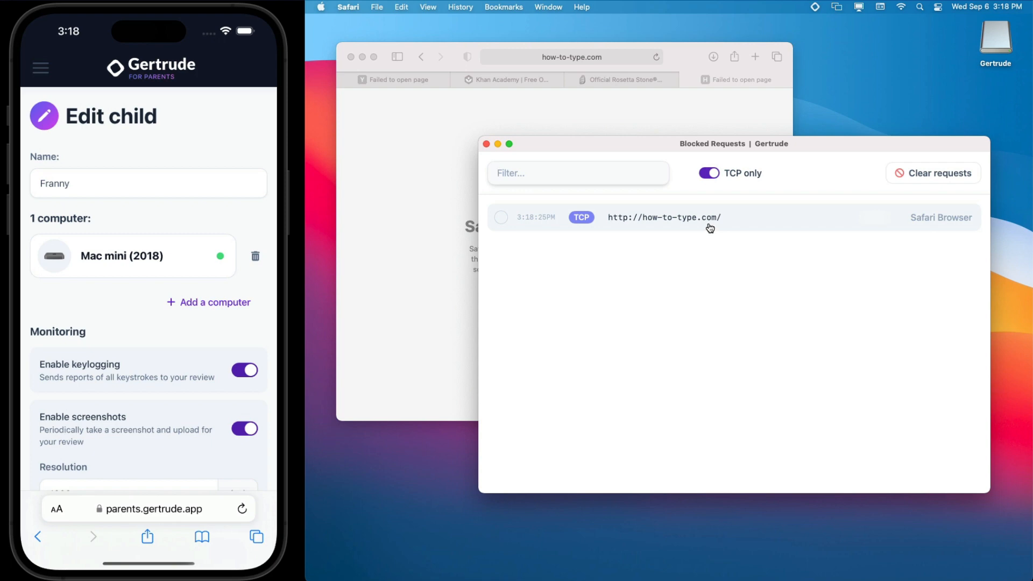
{"action": "left_click", "coordinate": [716, 219]}
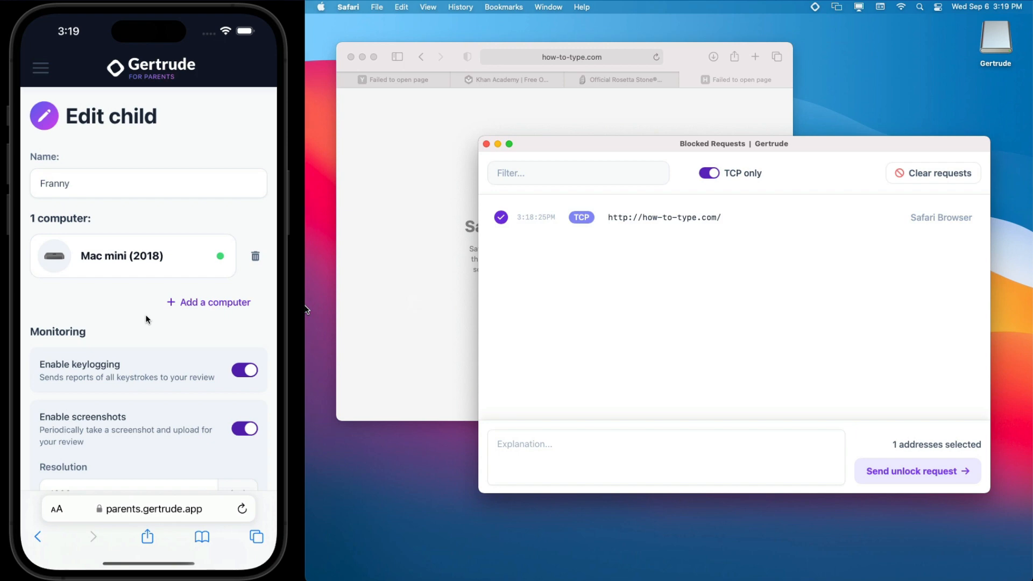
- Go to the Dashboard, then open account Settings down to the notification methods
{"action": "left_click", "coordinate": [45, 69]}
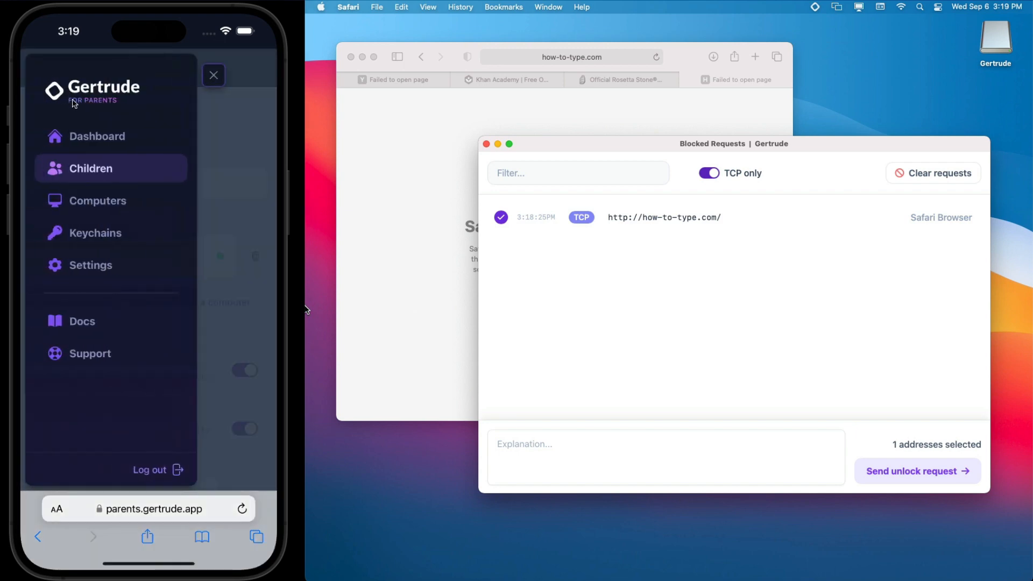
{"action": "left_click", "coordinate": [97, 142]}
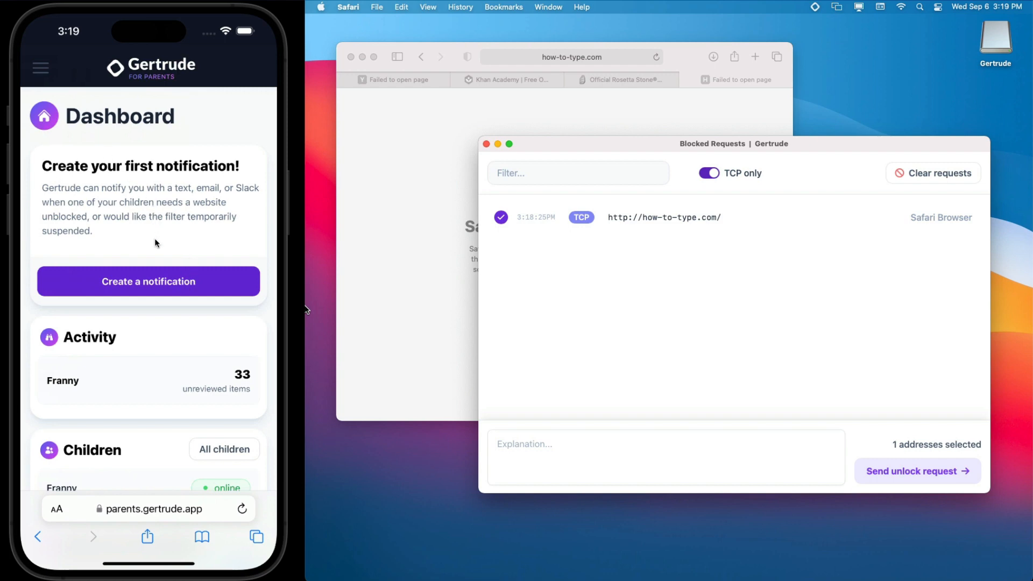
{"action": "left_click", "coordinate": [41, 68]}
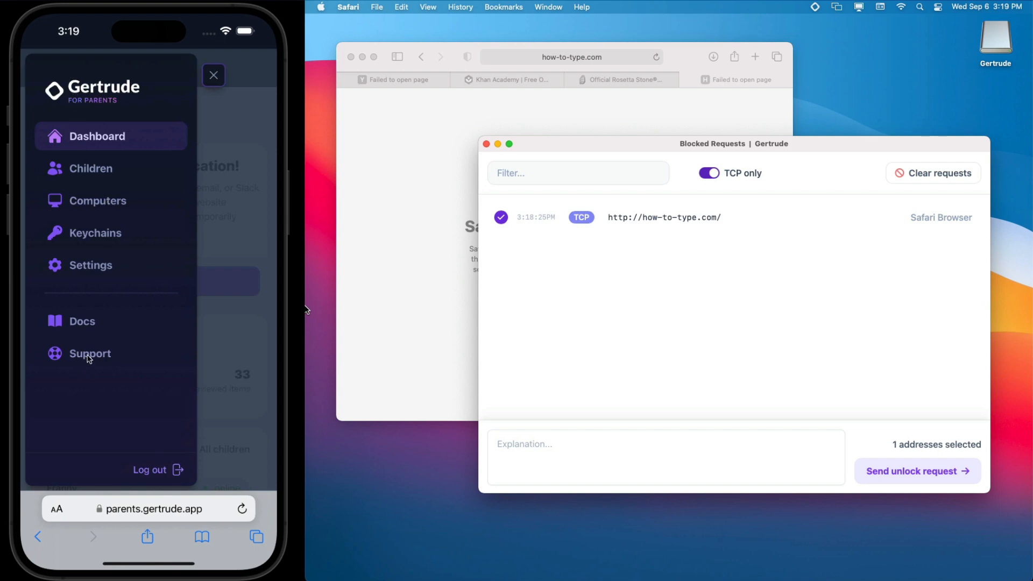
{"action": "left_click", "coordinate": [98, 267]}
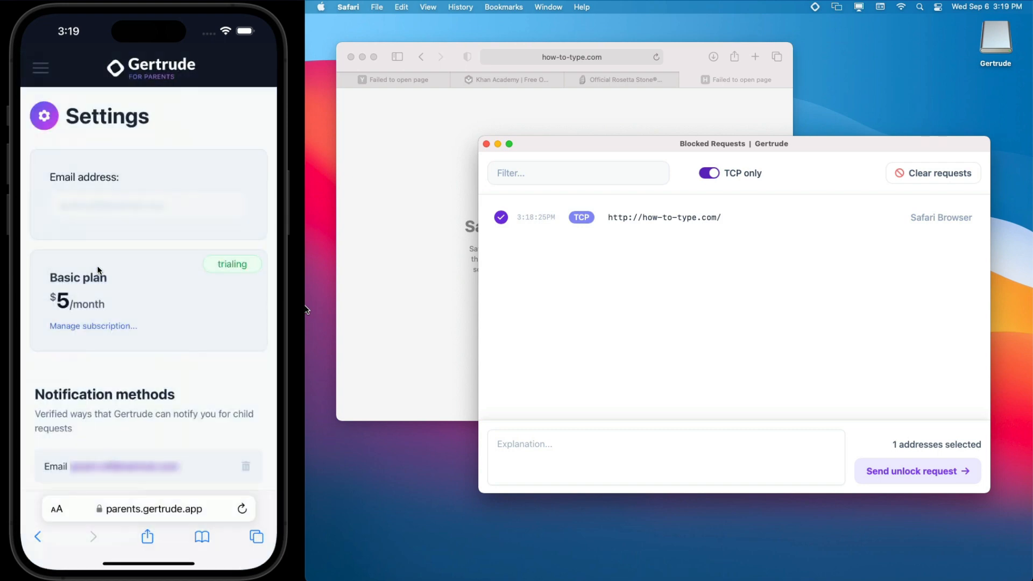
{"action": "scroll", "coordinate": [178, 344], "scroll_direction": "down", "scroll_amount": 2}
{"action": "left_click_drag", "start_coordinate": [180, 346], "coordinate": [180, 141]}
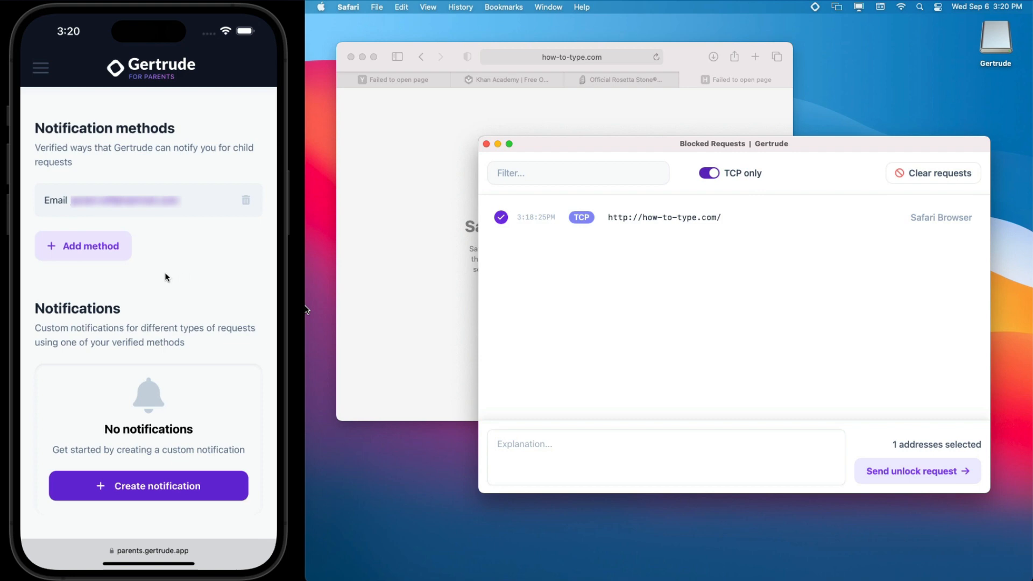
- Add a Text notification method with the parent's phone number and send a verification code
{"action": "left_click", "coordinate": [97, 250]}
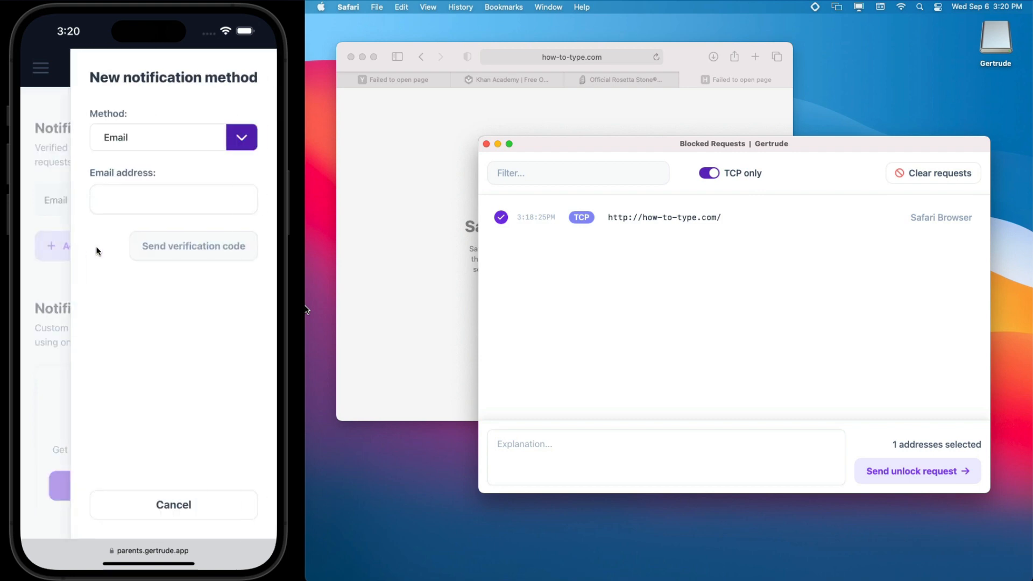
{"action": "left_click", "coordinate": [240, 139]}
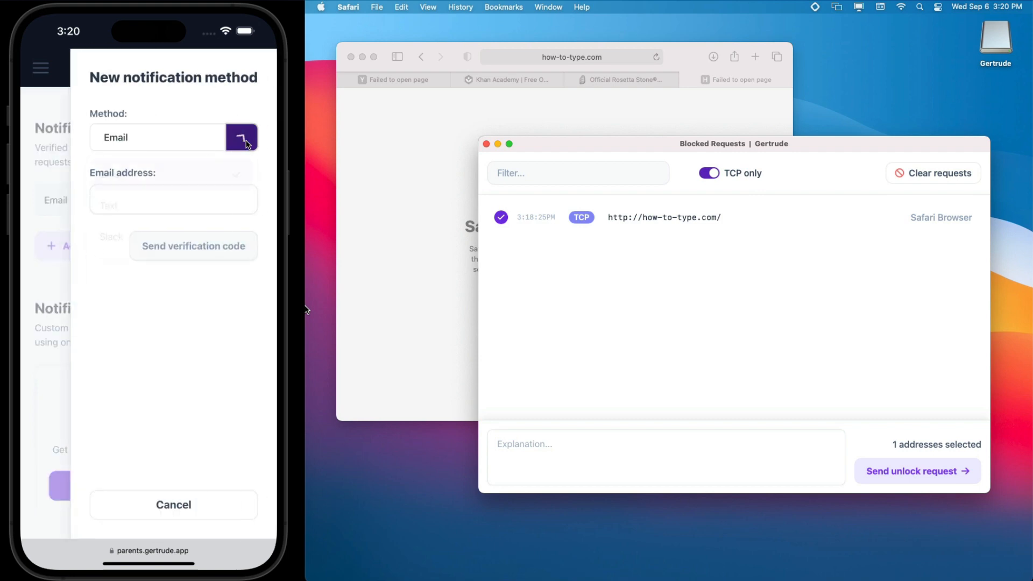
{"action": "left_click", "coordinate": [212, 208]}
{"action": "left_click", "coordinate": [180, 189]}
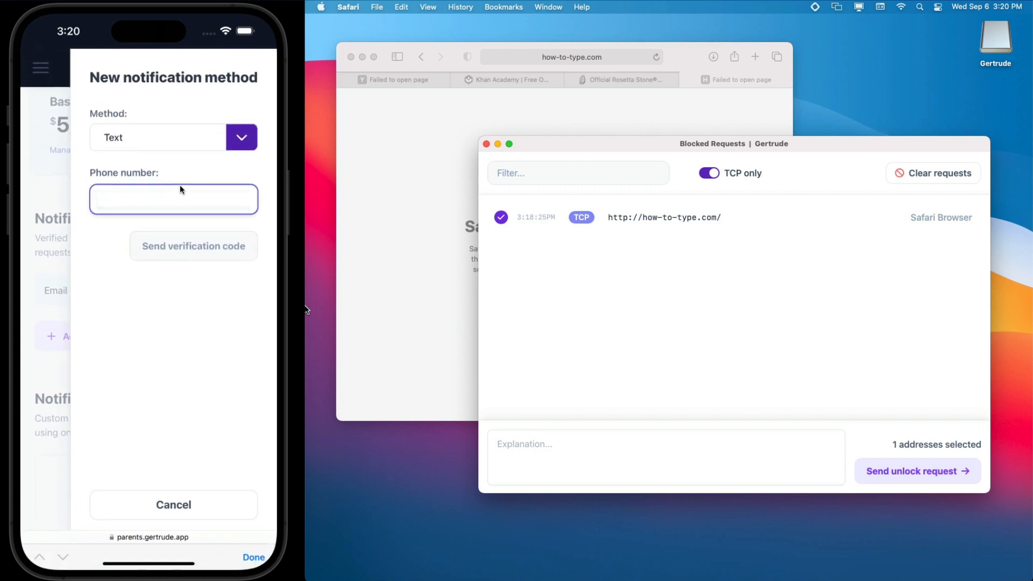
{"action": "type", "text": "?????????"}
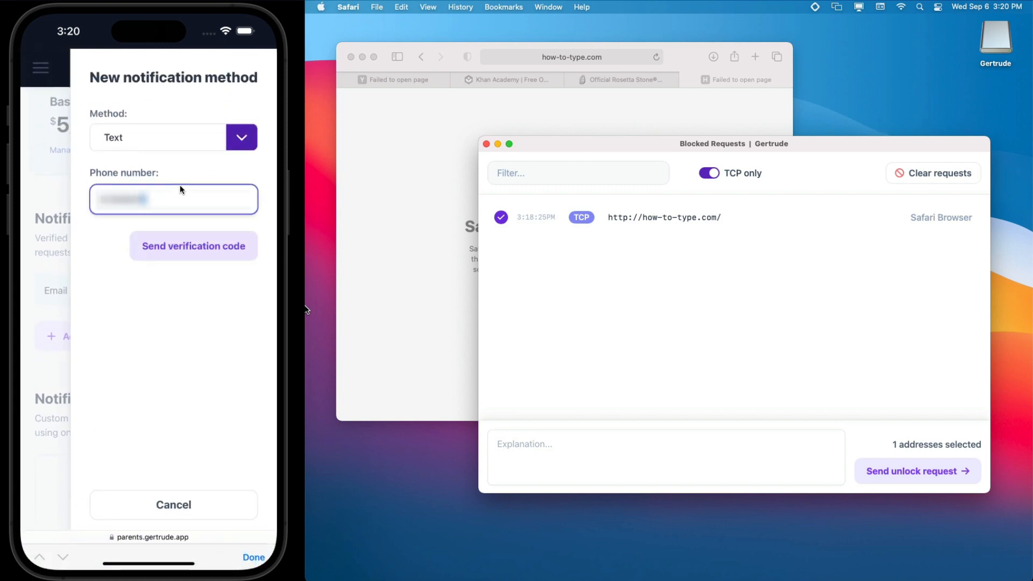
{"action": "left_click", "coordinate": [201, 304]}
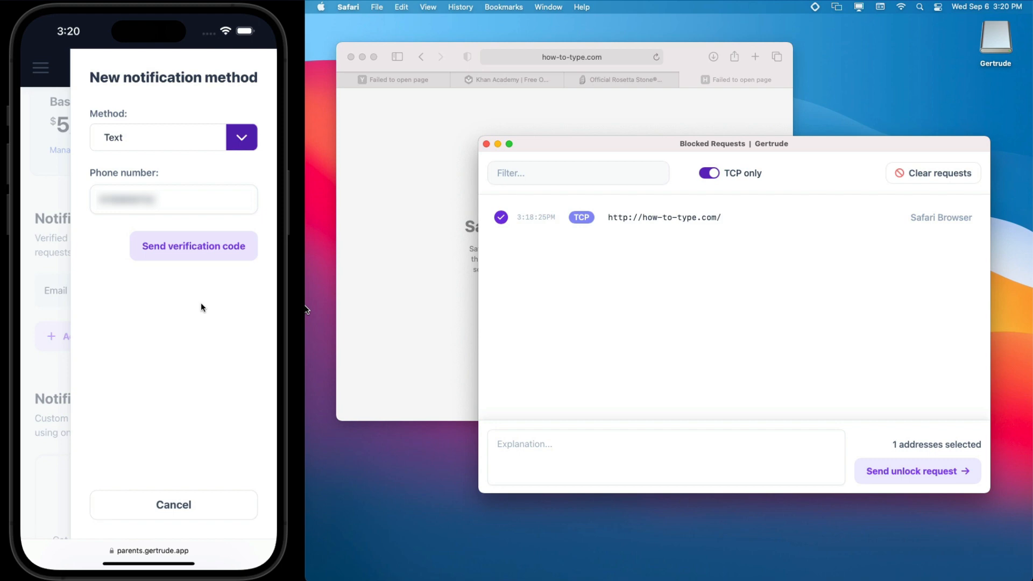
{"action": "left_click", "coordinate": [218, 247]}
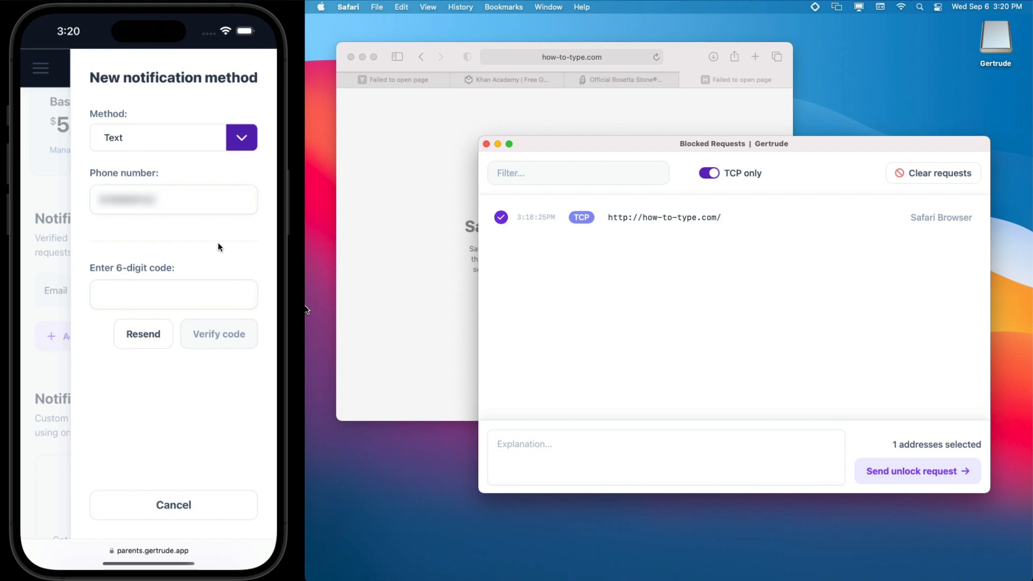
- Enter the 6-digit verification code and verify the phone
{"action": "left_click", "coordinate": [167, 296]}
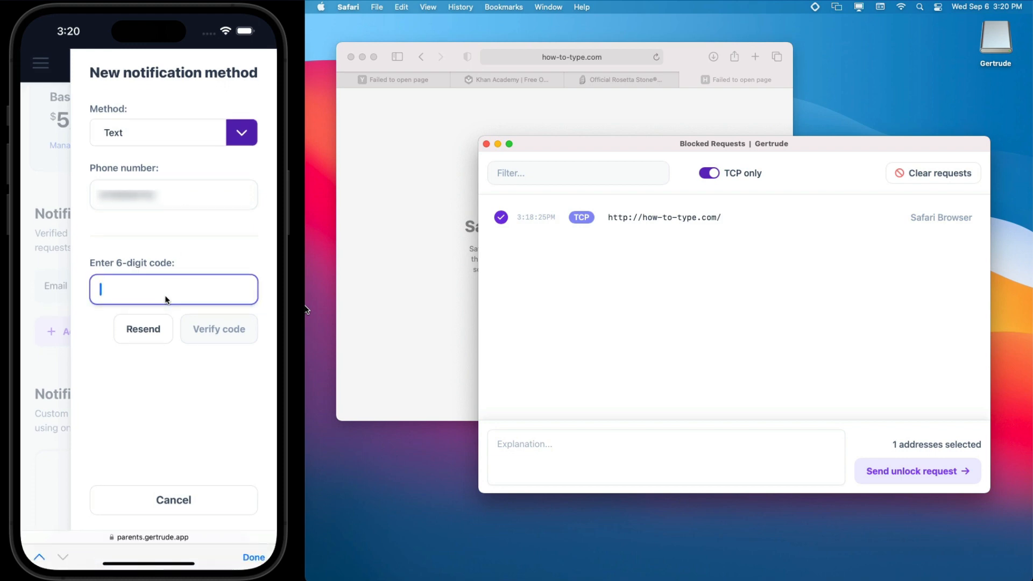
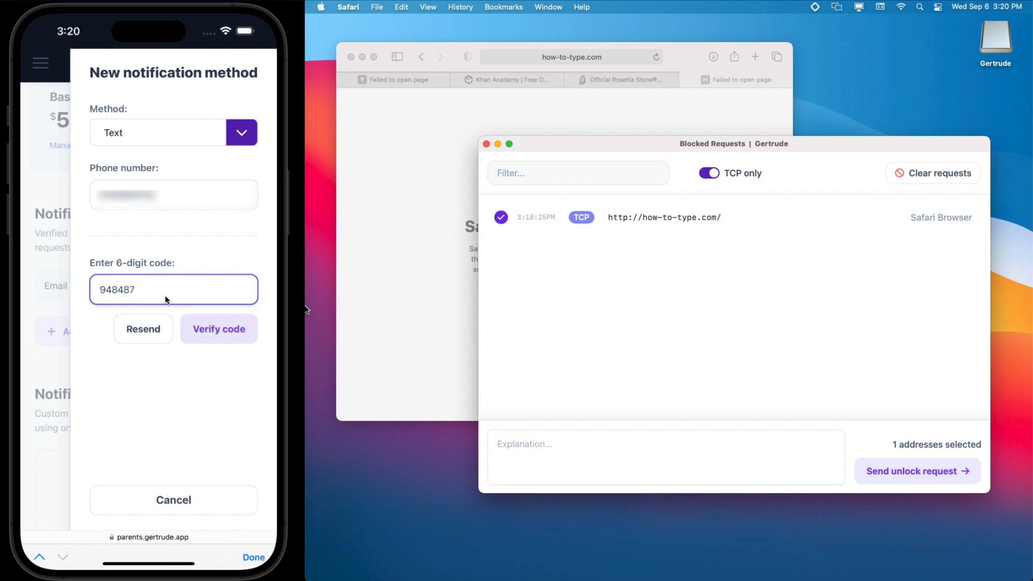
{"action": "left_click", "coordinate": [207, 333]}
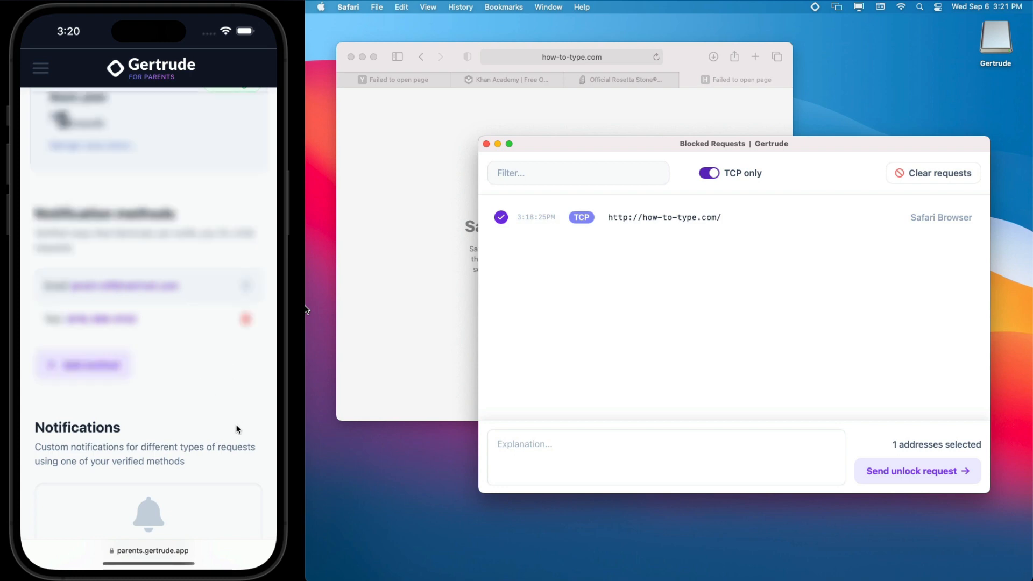
- Create a text-message notification for unlock requests
{"action": "left_click_drag", "start_coordinate": [230, 427], "coordinate": [231, 241]}
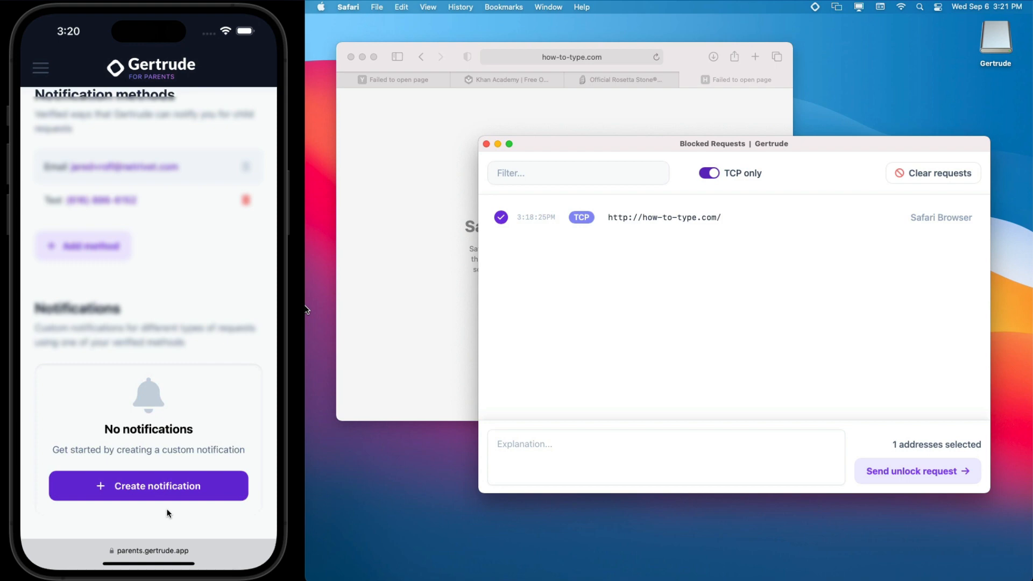
{"action": "left_click", "coordinate": [170, 495]}
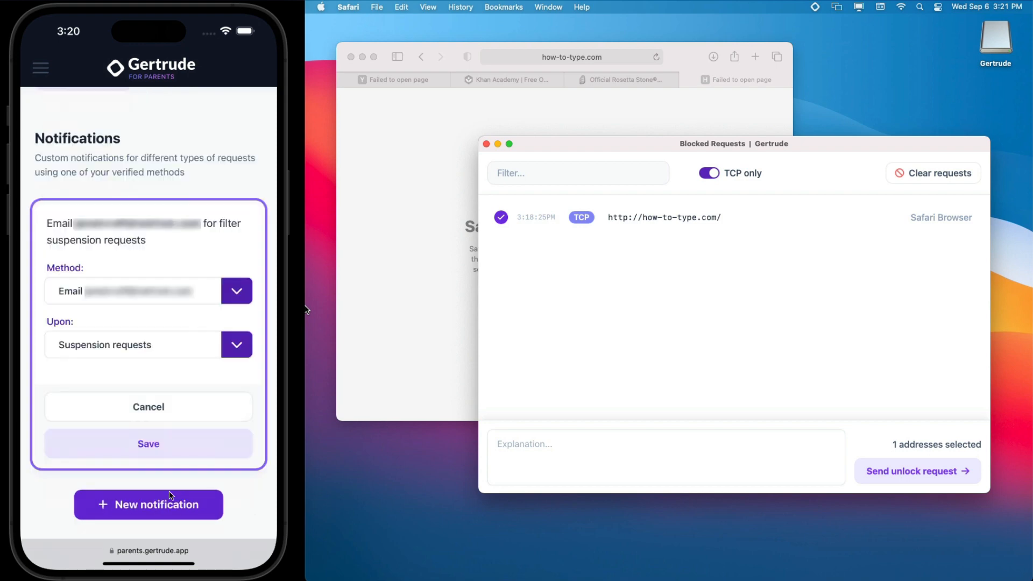
{"action": "left_click", "coordinate": [237, 290]}
{"action": "left_click", "coordinate": [145, 372]}
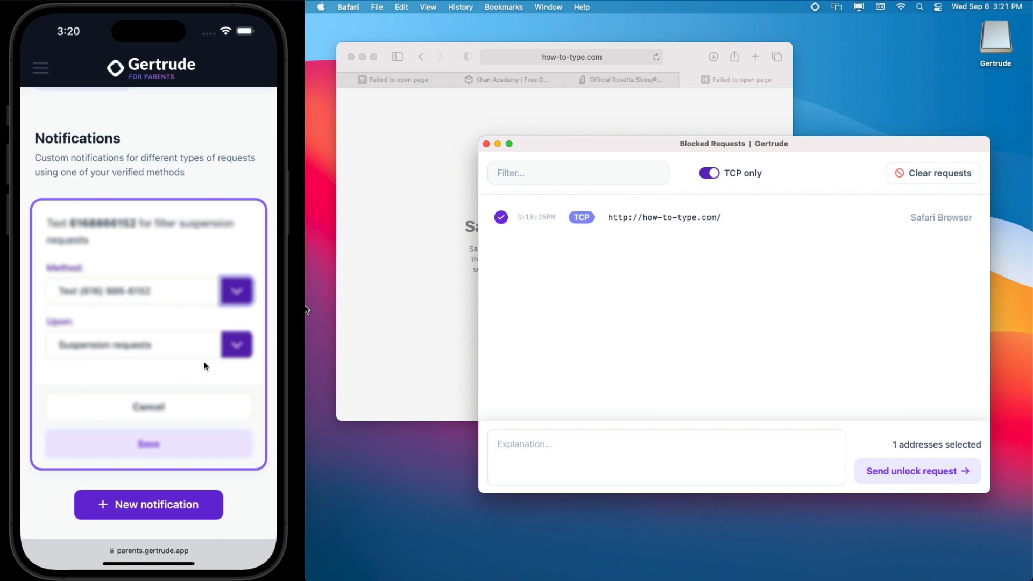
{"action": "left_click", "coordinate": [238, 345]}
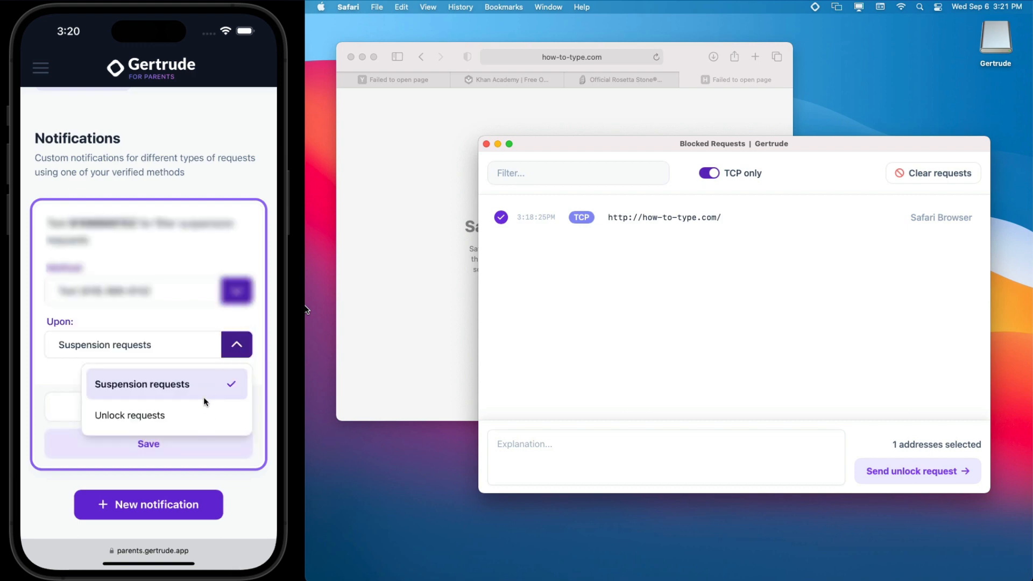
{"action": "left_click", "coordinate": [142, 415]}
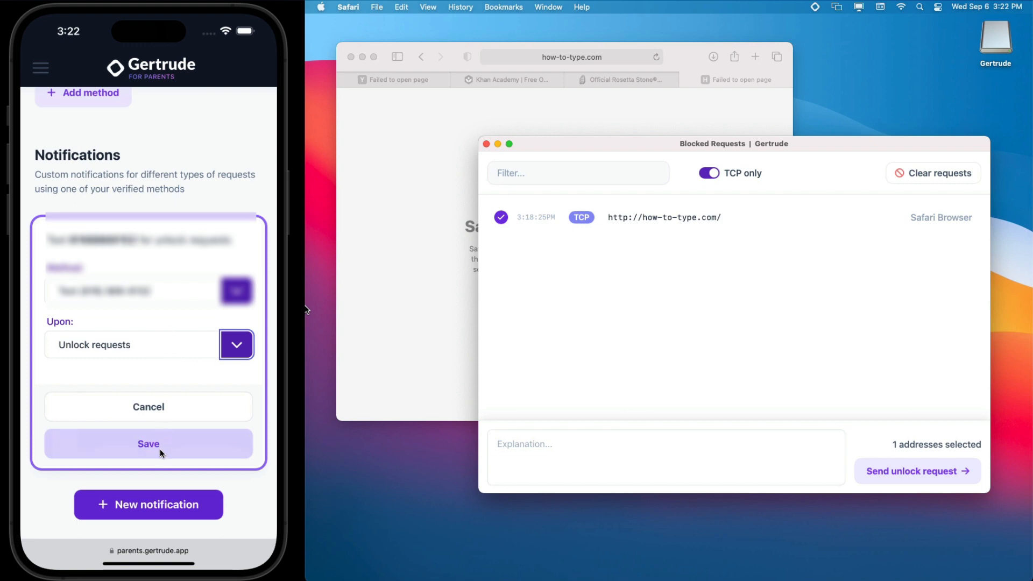
{"action": "left_click", "coordinate": [159, 448]}
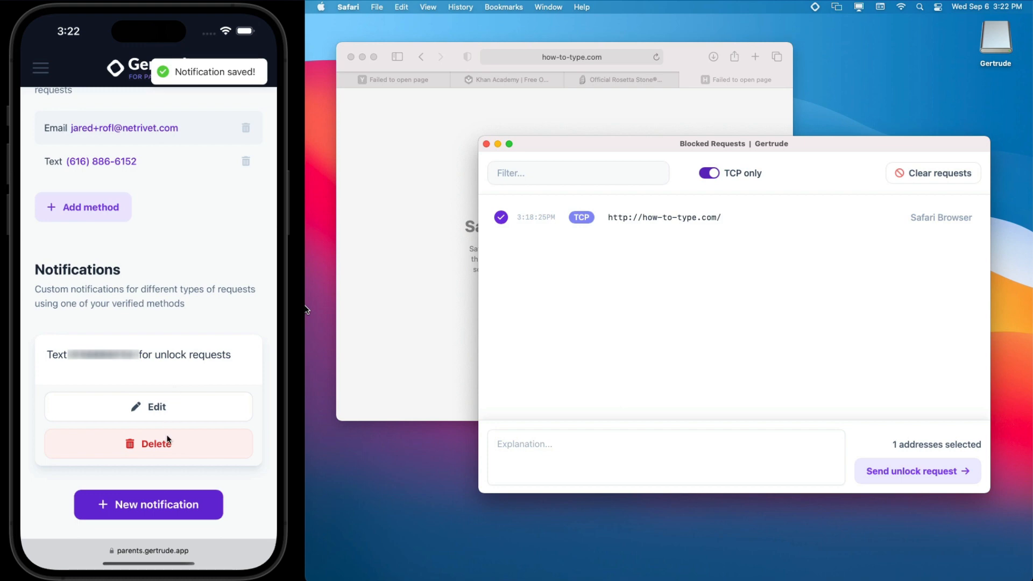
- Create a second text-message notification for filter suspension requests
{"action": "left_click", "coordinate": [161, 506]}
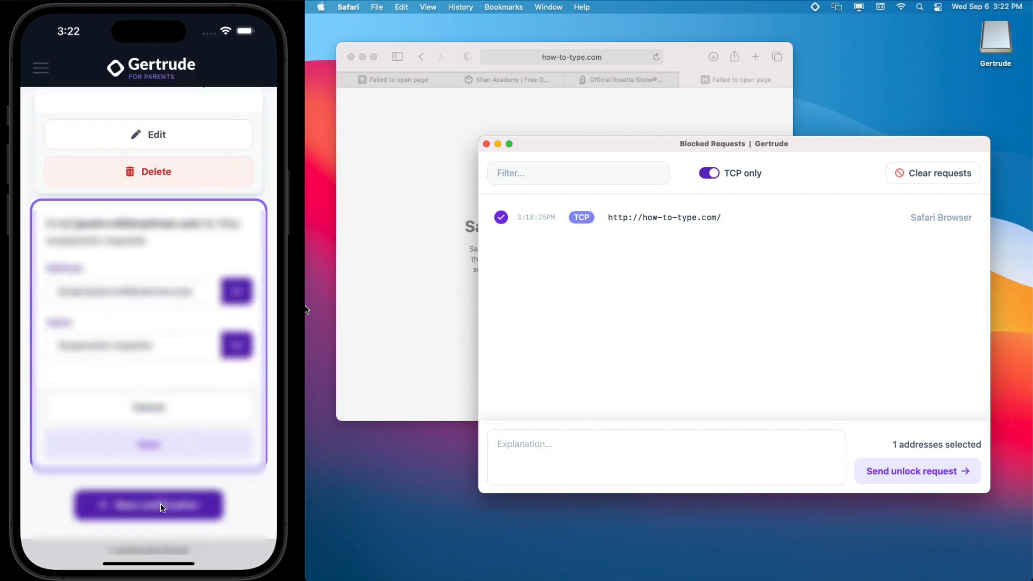
{"action": "left_click", "coordinate": [243, 297]}
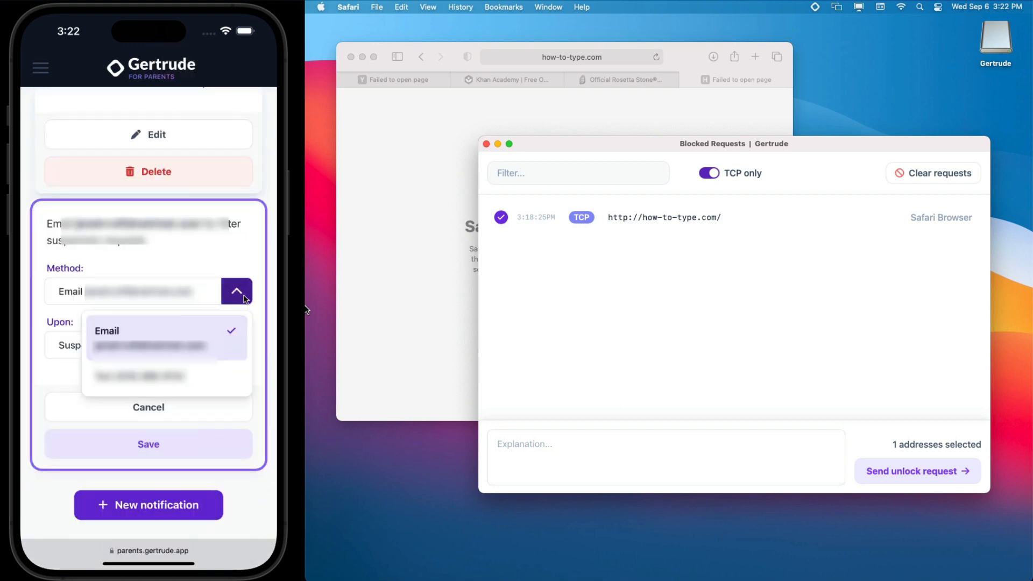
{"action": "left_click", "coordinate": [208, 381]}
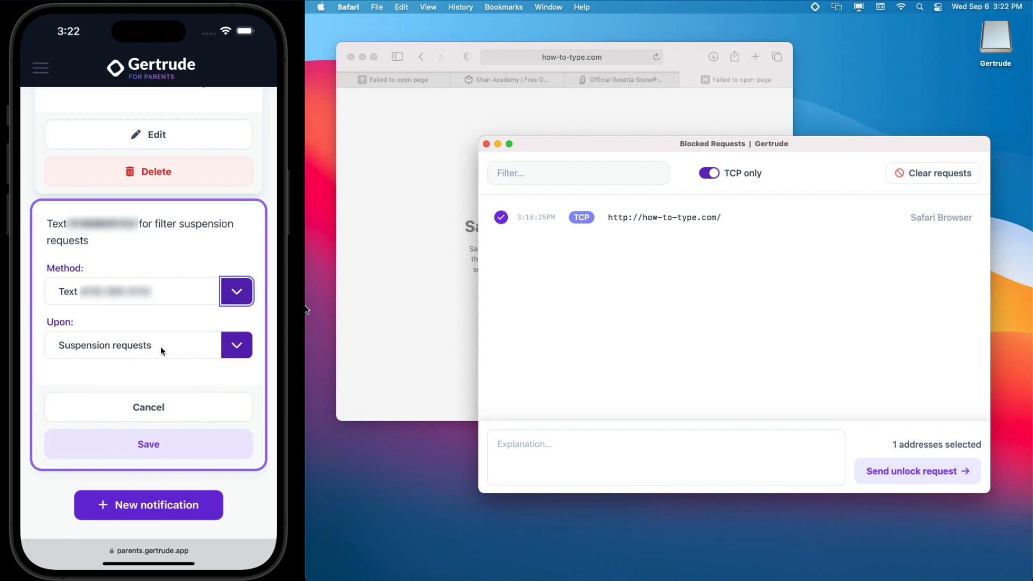
{"action": "left_click", "coordinate": [153, 448]}
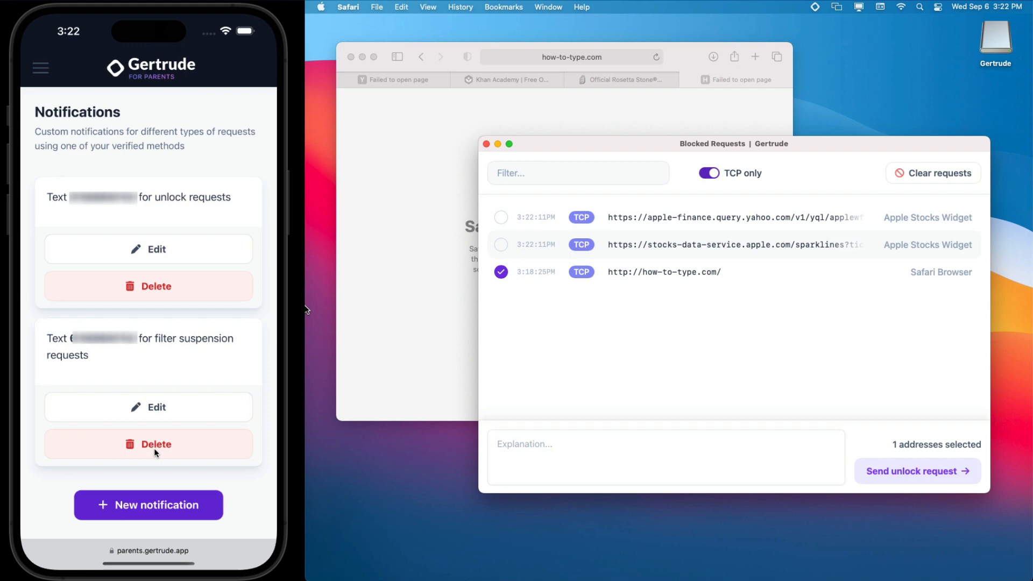
- Switch to the Dashboard and scroll up to the top of the page
{"action": "left_click", "coordinate": [44, 75]}
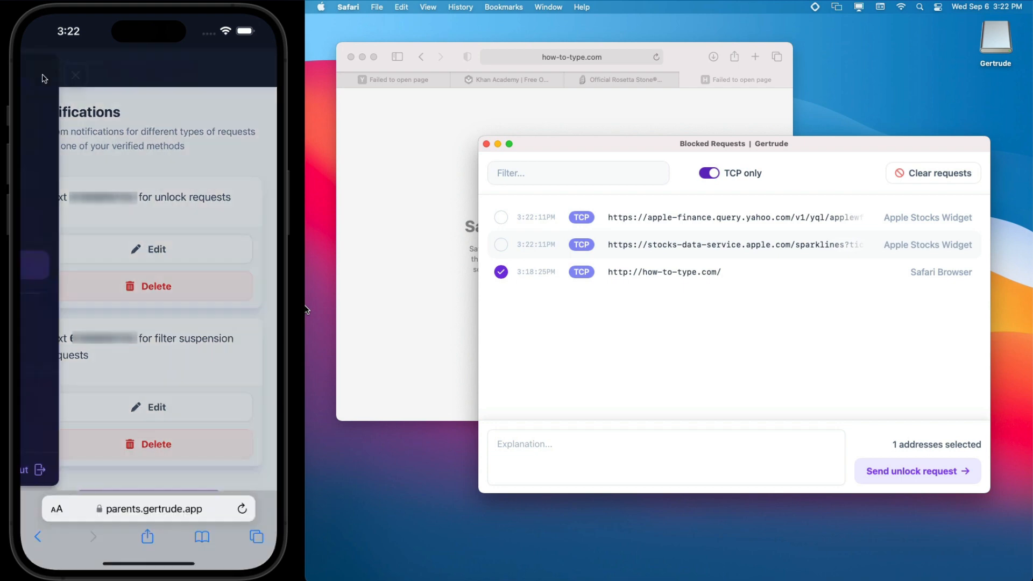
{"action": "left_click", "coordinate": [77, 139]}
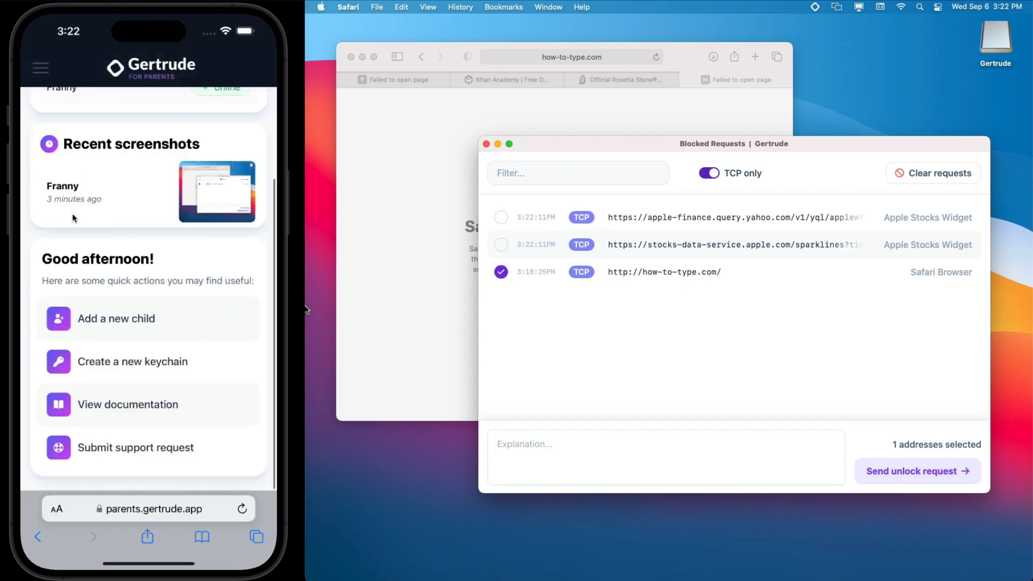
{"action": "left_click_drag", "start_coordinate": [72, 215], "coordinate": [96, 359]}
{"action": "left_click_drag", "start_coordinate": [111, 274], "coordinate": [123, 442]}
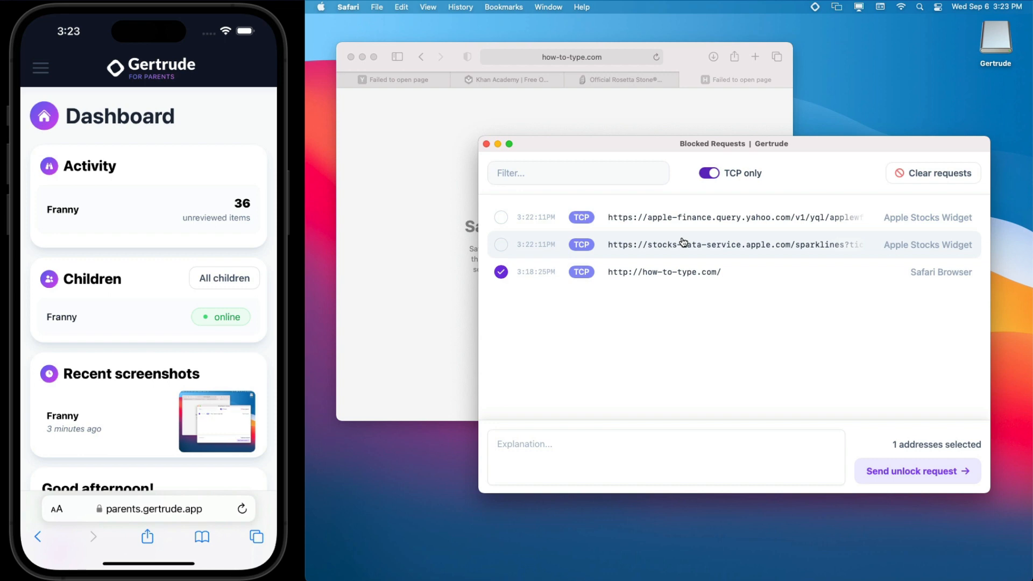
- Filter the blocked requests by 'safari' and tick the how-to-type.com request
{"action": "left_click", "coordinate": [557, 176]}
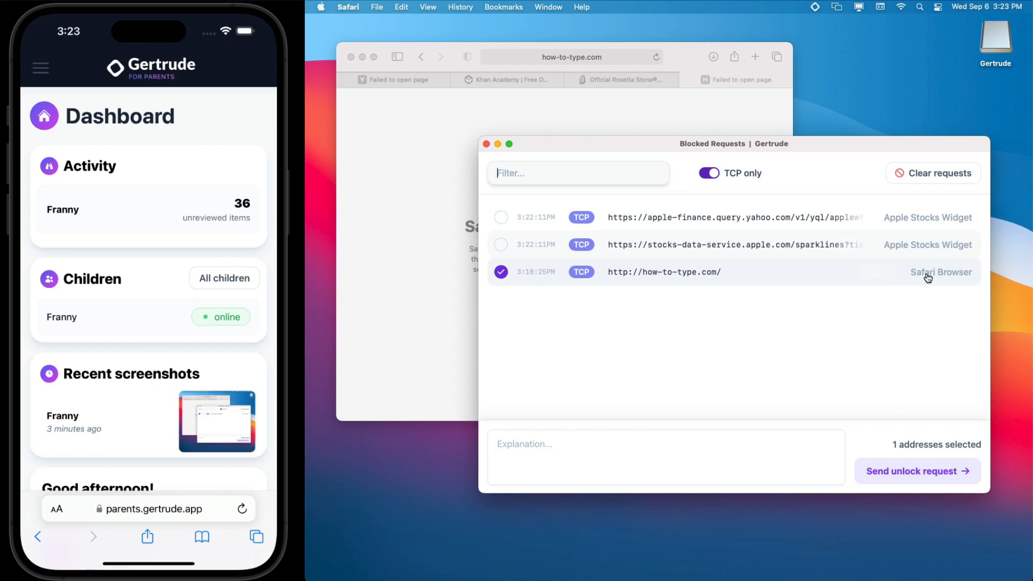
{"action": "type", "text": "safar"}
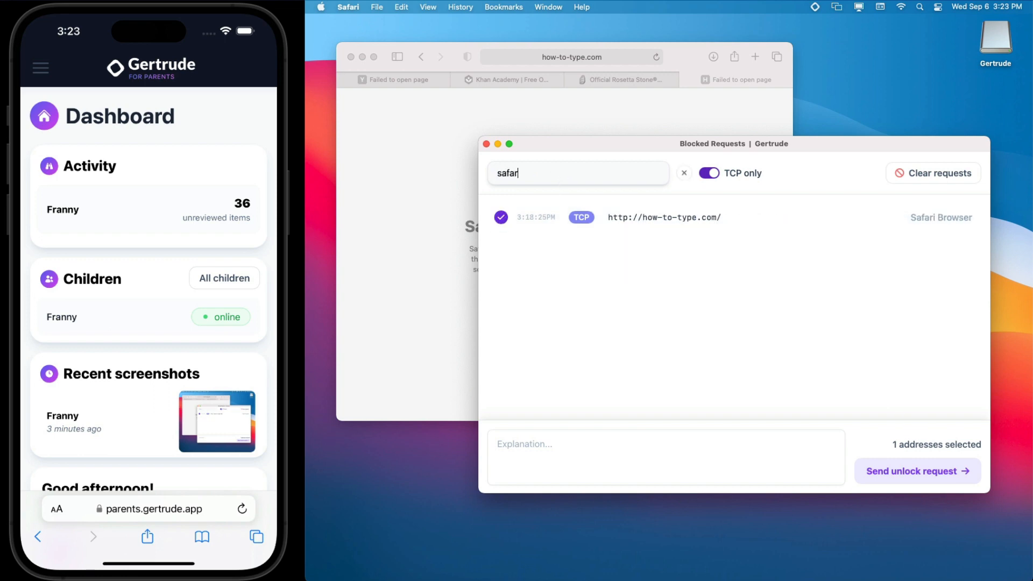
{"action": "type", "text": "i"}
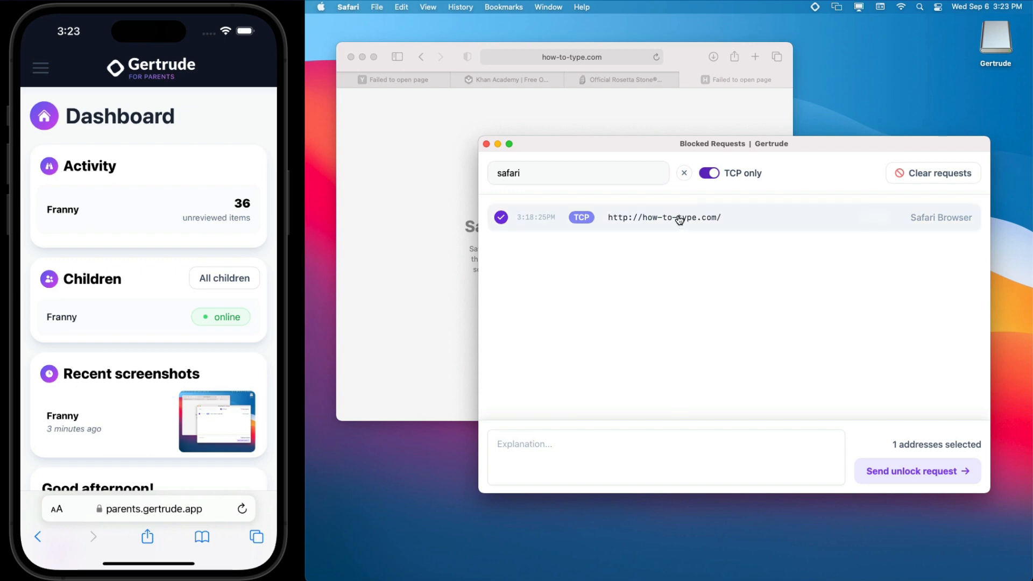
{"action": "left_click", "coordinate": [520, 223]}
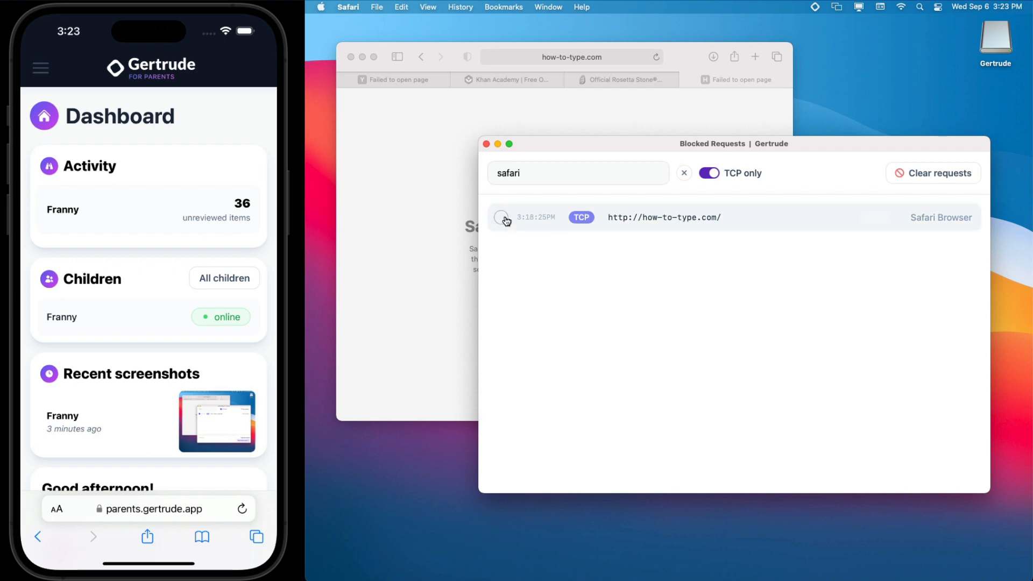
{"action": "left_click", "coordinate": [520, 223]}
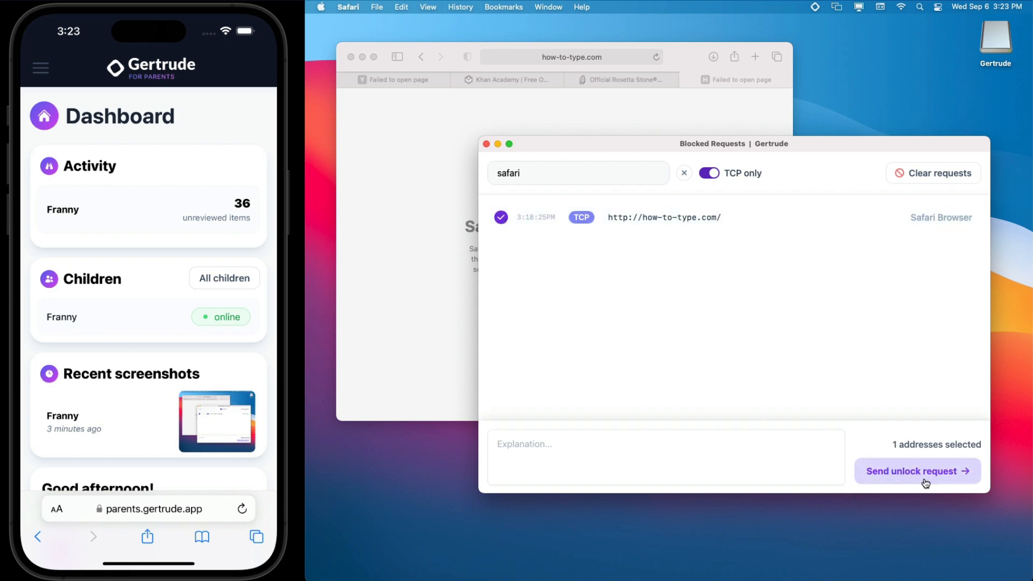
- Send the unlock request explaining 'i need it for class', then close the blocked requests window
{"action": "left_click", "coordinate": [656, 447]}
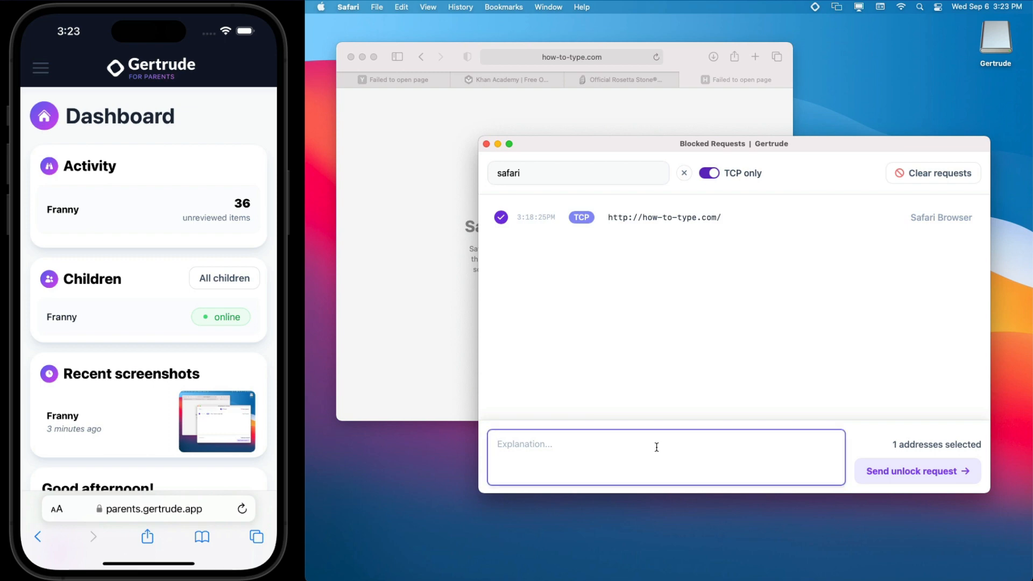
{"action": "type", "text": "i need it for class"}
{"action": "left_click", "coordinate": [896, 480]}
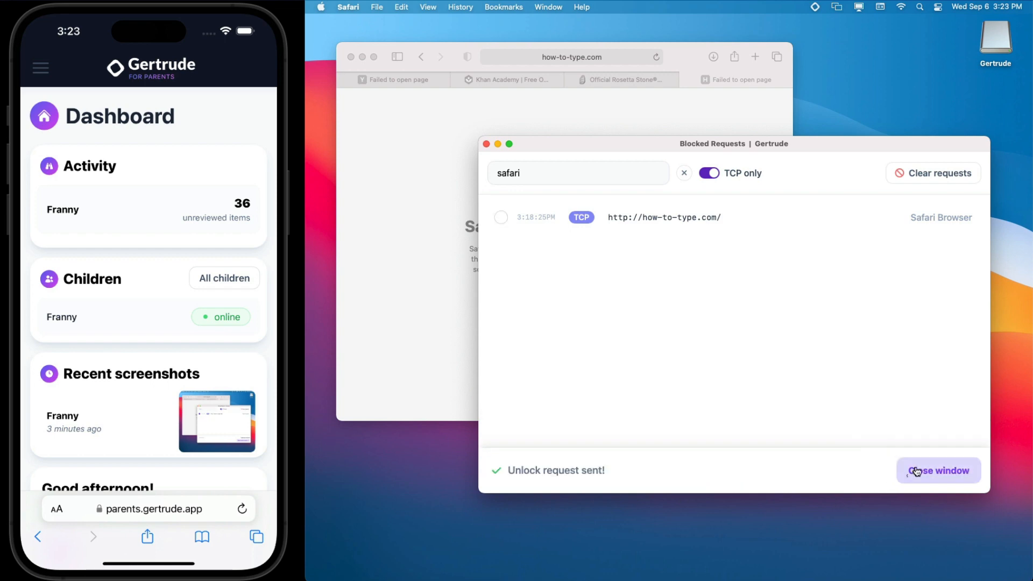
{"action": "left_click", "coordinate": [935, 473]}
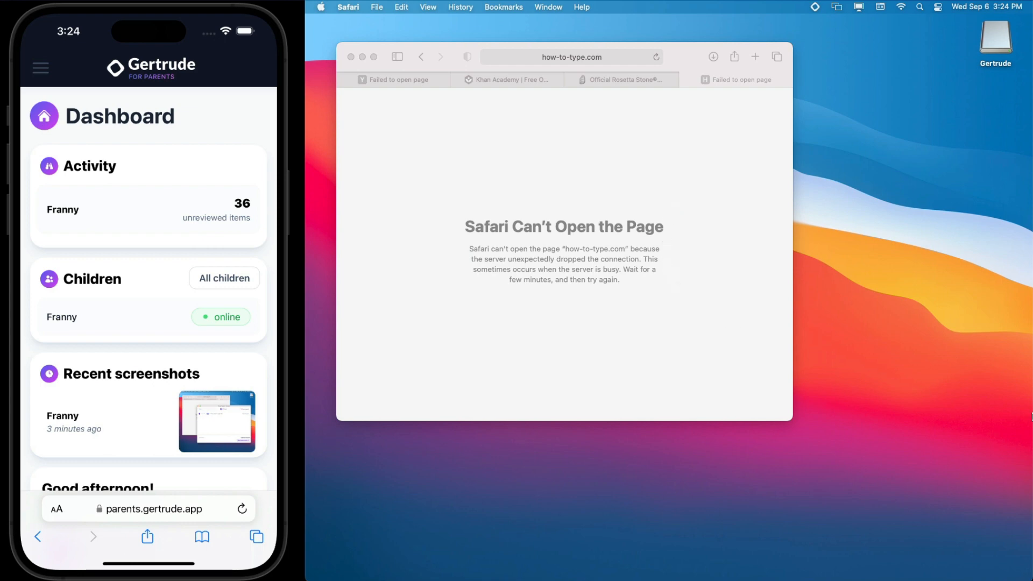
- Load the pasted unlock request link in the phone's browser
{"action": "left_click", "coordinate": [131, 509]}
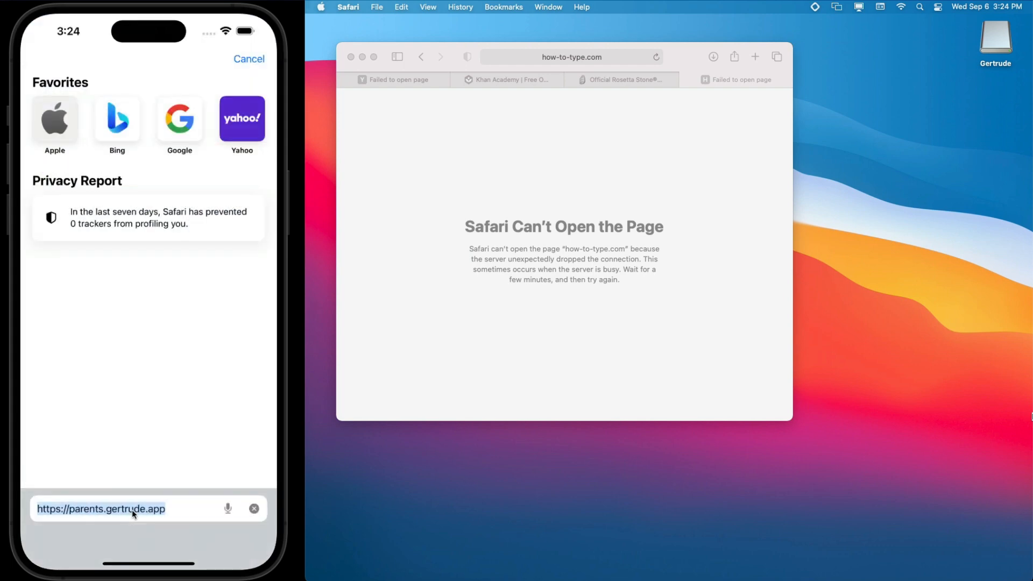
{"action": "key", "text": "super+v"}
{"action": "key", "text": "Return"}
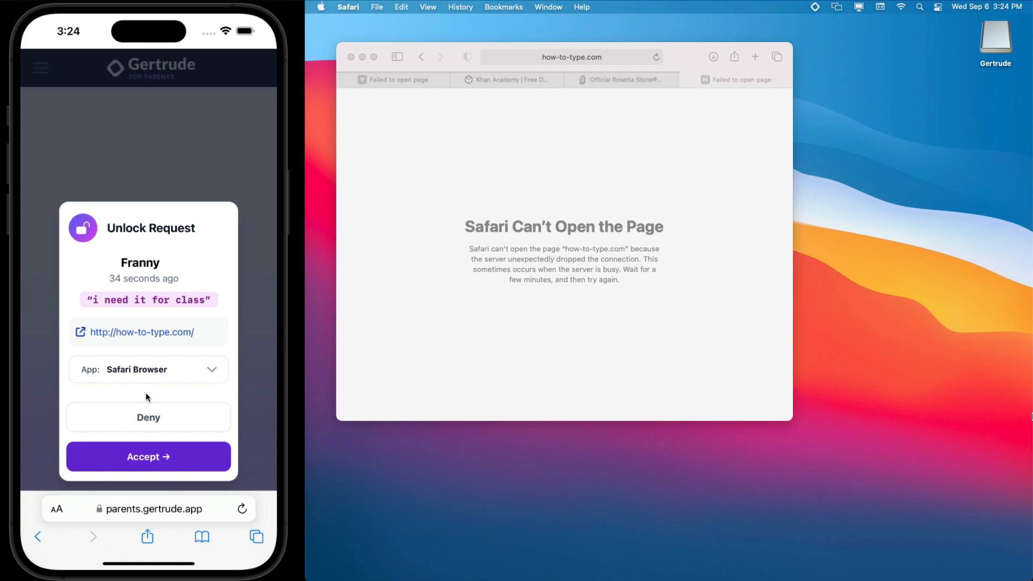
- Accept the request, adding a no-expiration key for how-to-type.com to the child's keychain
{"action": "left_click", "coordinate": [165, 458]}
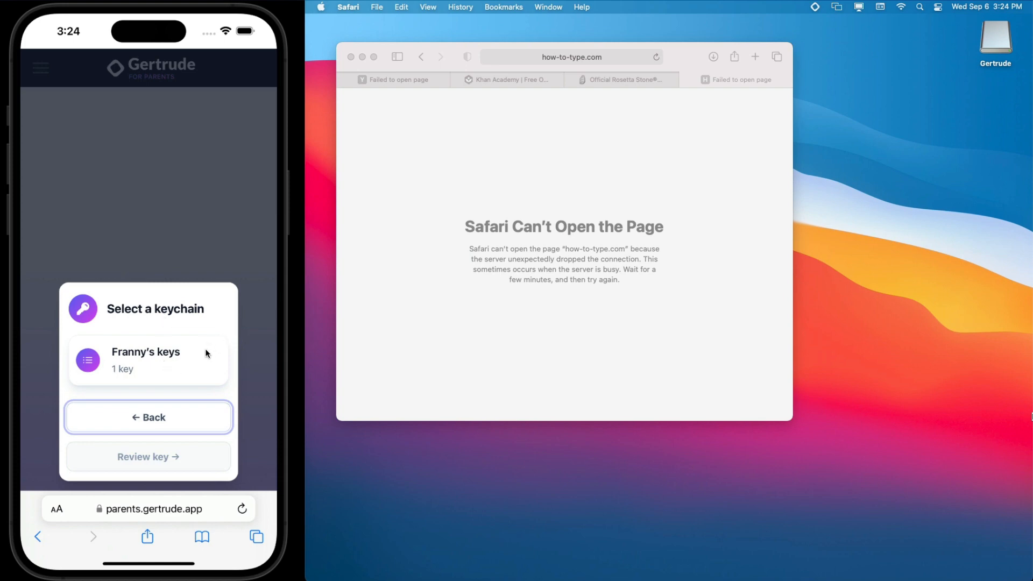
{"action": "left_click", "coordinate": [194, 365]}
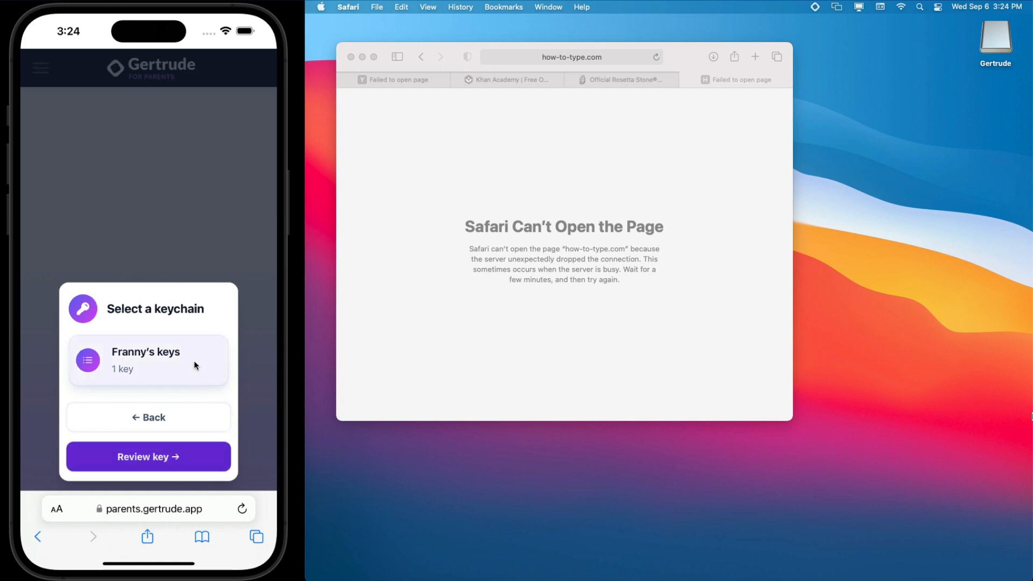
{"action": "left_click", "coordinate": [171, 461]}
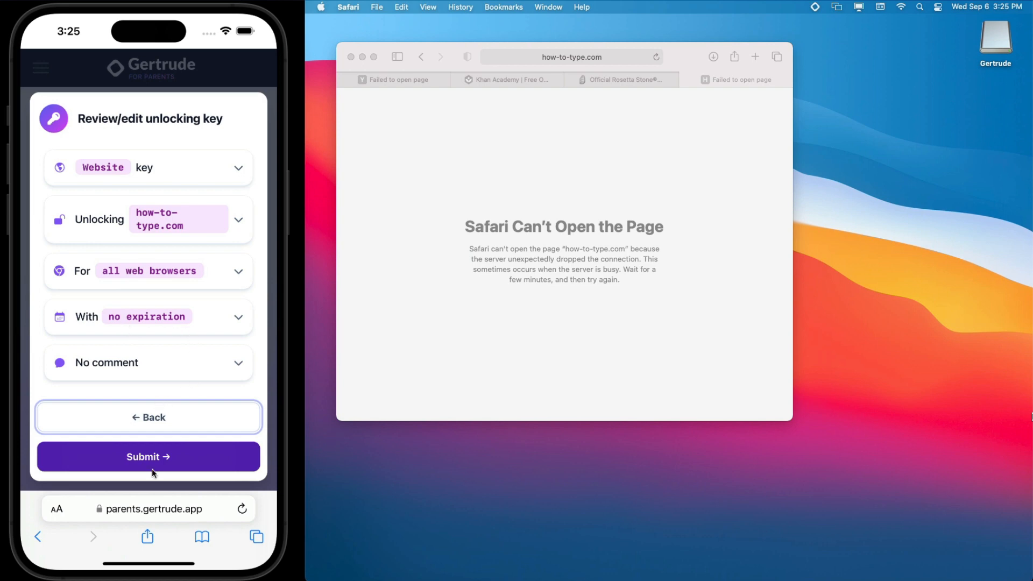
{"action": "left_click", "coordinate": [169, 461]}
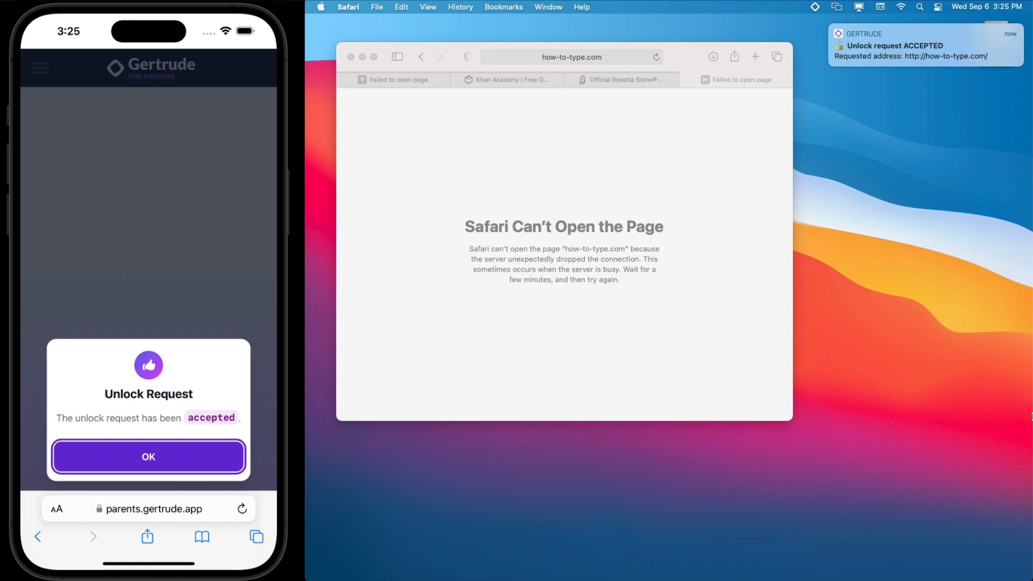
- Close the Gertrude notification that the how-to-type.com unlock was accepted
{"action": "mouse_move", "coordinate": [956, 30]}
{"action": "left_click", "coordinate": [829, 25]}
- Reload how-to-type.com in the Mac's Safari window with Cmd+R
{"action": "left_click", "coordinate": [766, 142]}
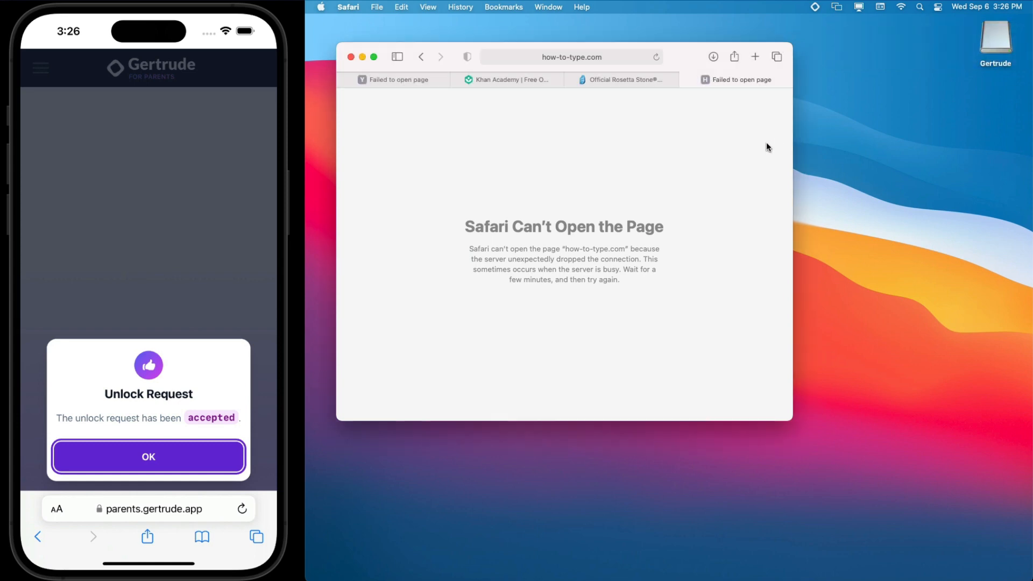
{"action": "key", "text": "super+r"}
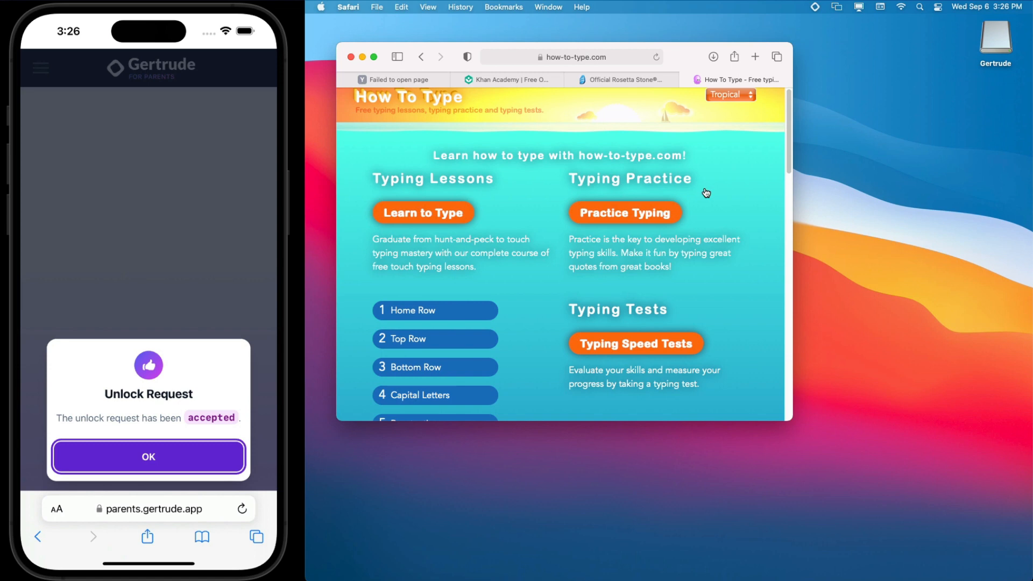
- Open the blocked network requests list, then try apple.com in a new Safari tab
{"action": "left_click", "coordinate": [815, 7]}
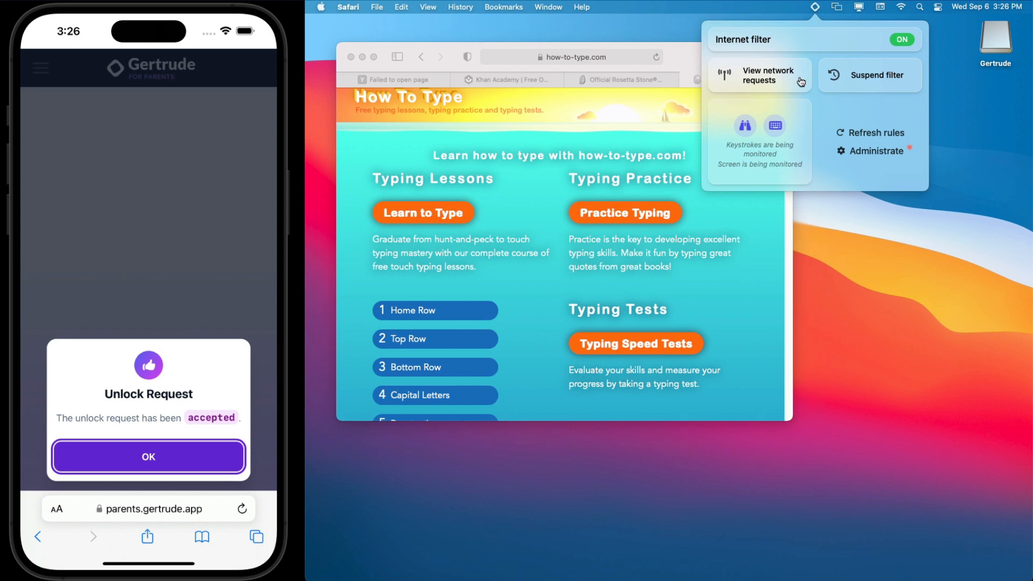
{"action": "left_click", "coordinate": [764, 86]}
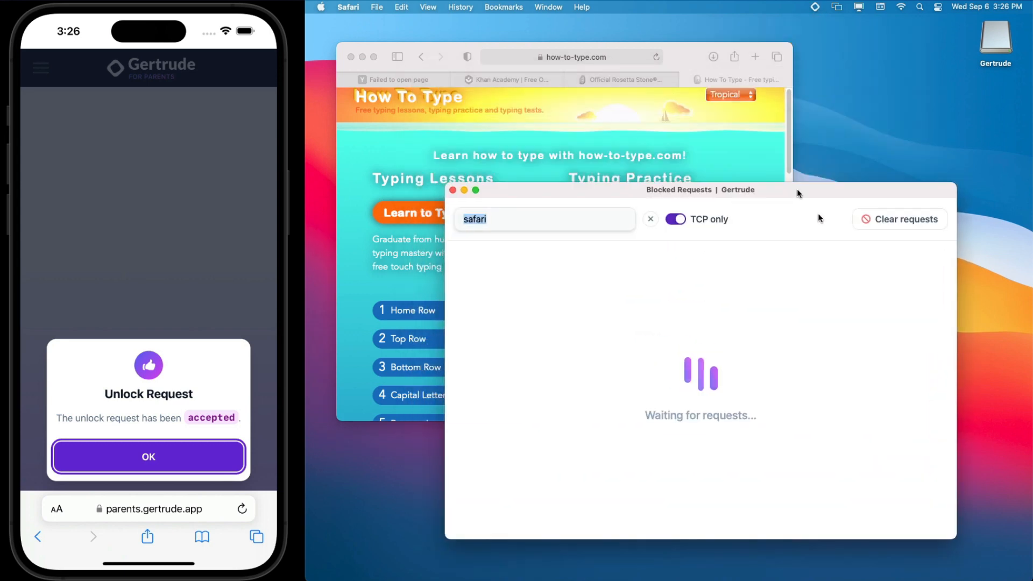
{"action": "left_click", "coordinate": [730, 193]}
{"action": "key", "text": "super+t"}
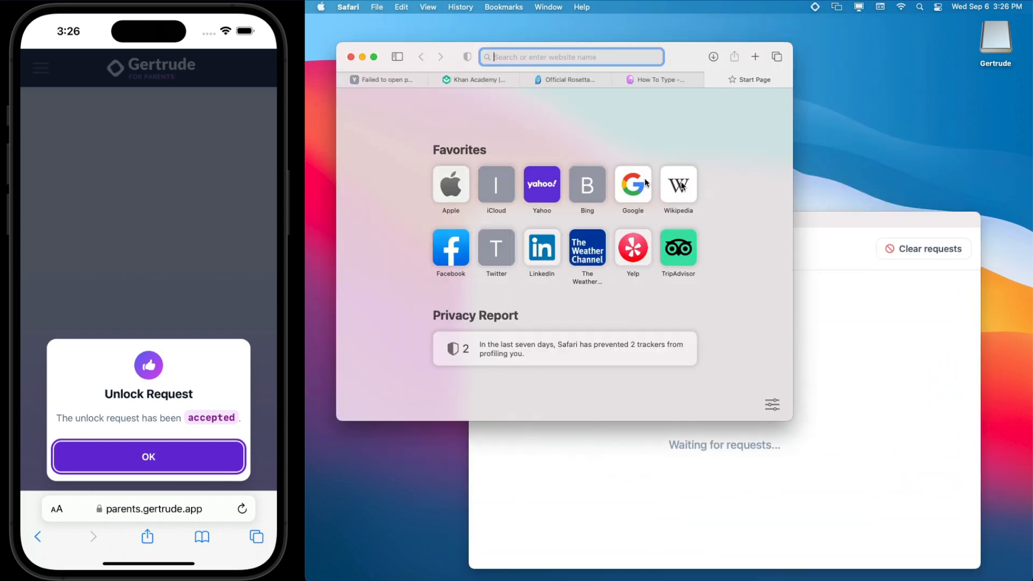
{"action": "left_click", "coordinate": [457, 181]}
- Tick the apple.com row in the blocked requests list, then close the list
{"action": "left_click", "coordinate": [796, 363]}
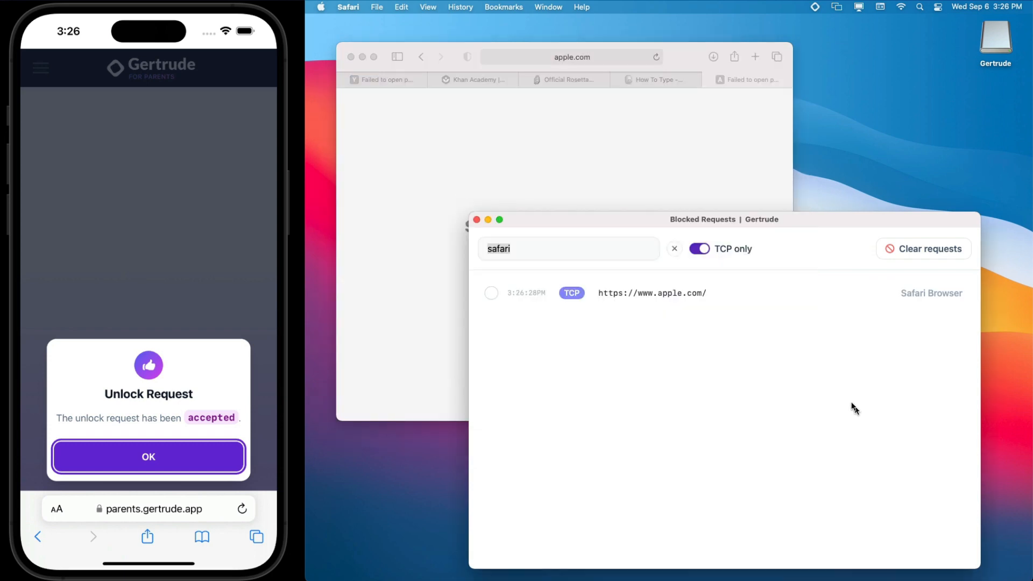
{"action": "left_click", "coordinate": [666, 296]}
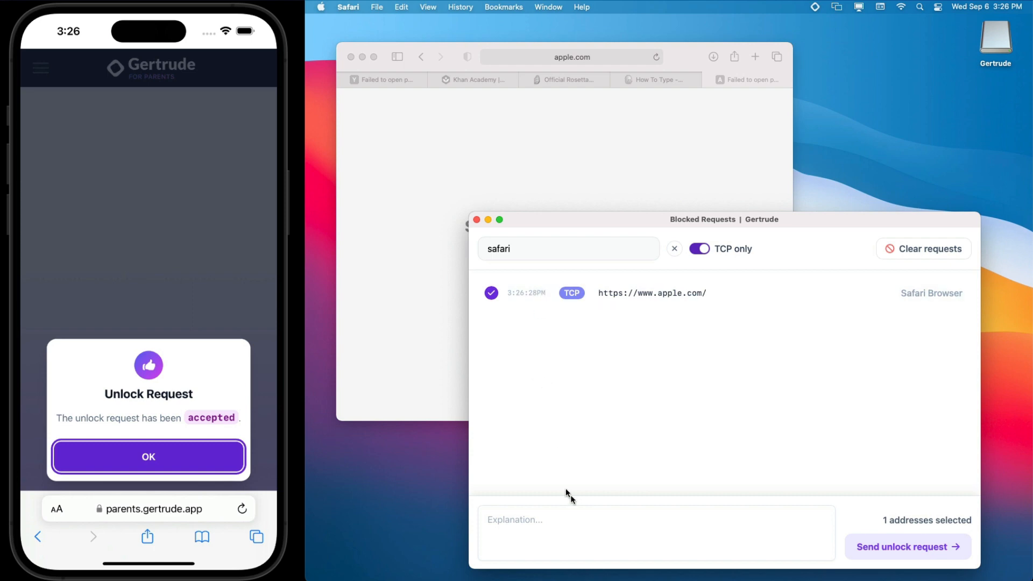
{"action": "left_click", "coordinate": [477, 219]}
{"action": "left_click", "coordinate": [483, 183]}
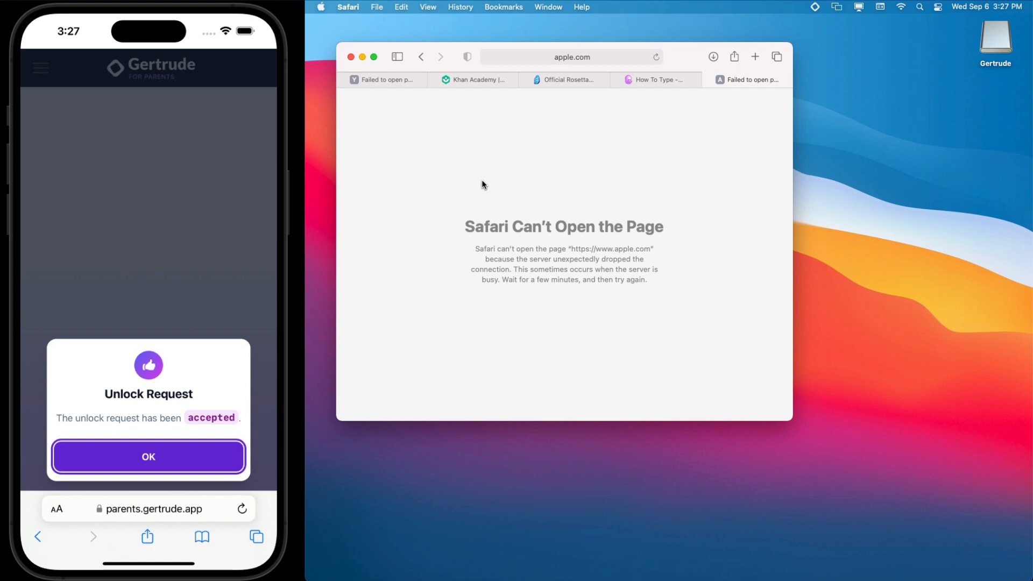
- Dismiss the acceptance confirmation and open the child's Activity page from Children on the phone
{"action": "left_click", "coordinate": [120, 446]}
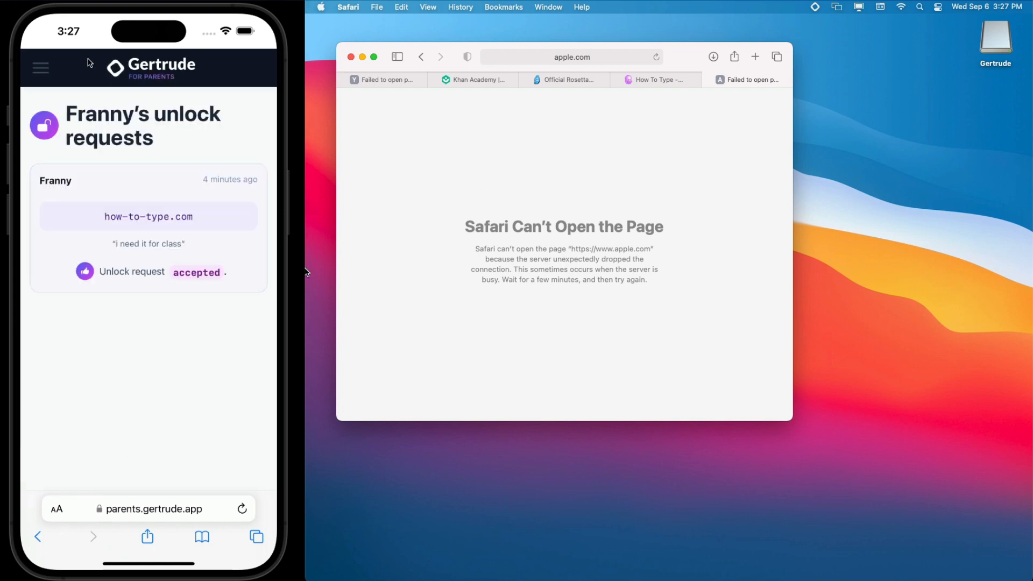
{"action": "left_click", "coordinate": [43, 68]}
{"action": "left_click", "coordinate": [103, 140]}
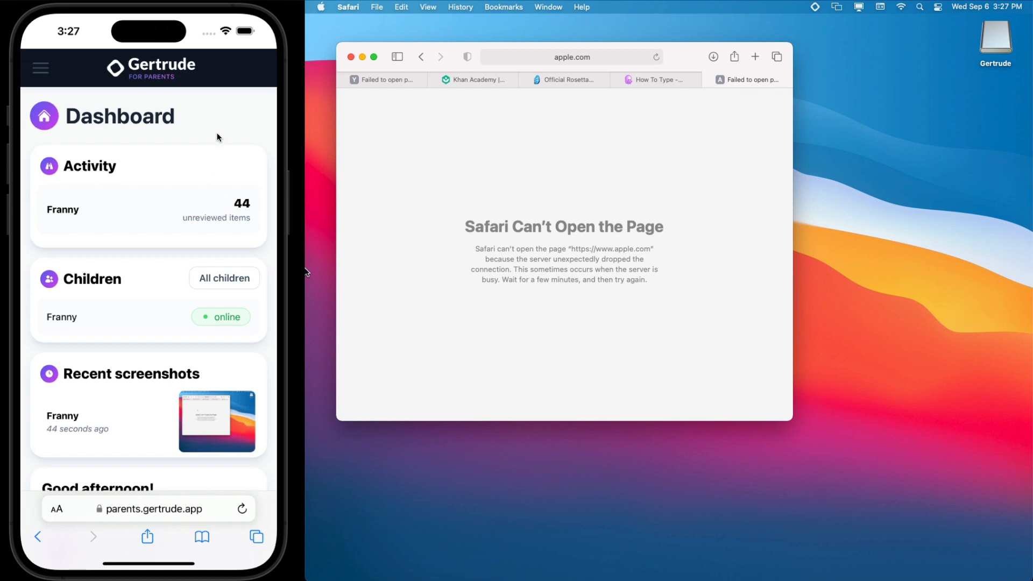
{"action": "left_click", "coordinate": [40, 69]}
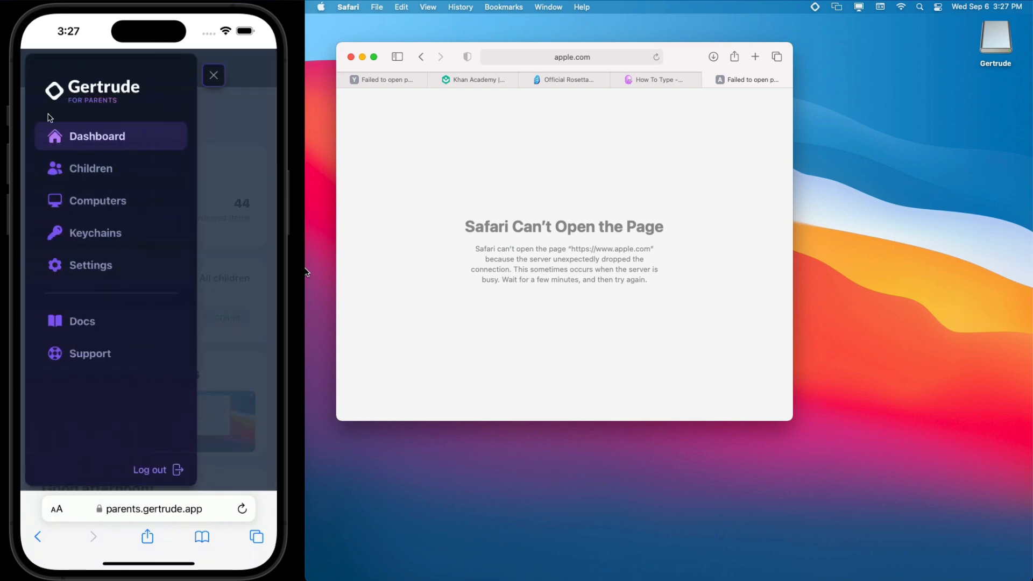
{"action": "left_click", "coordinate": [90, 178]}
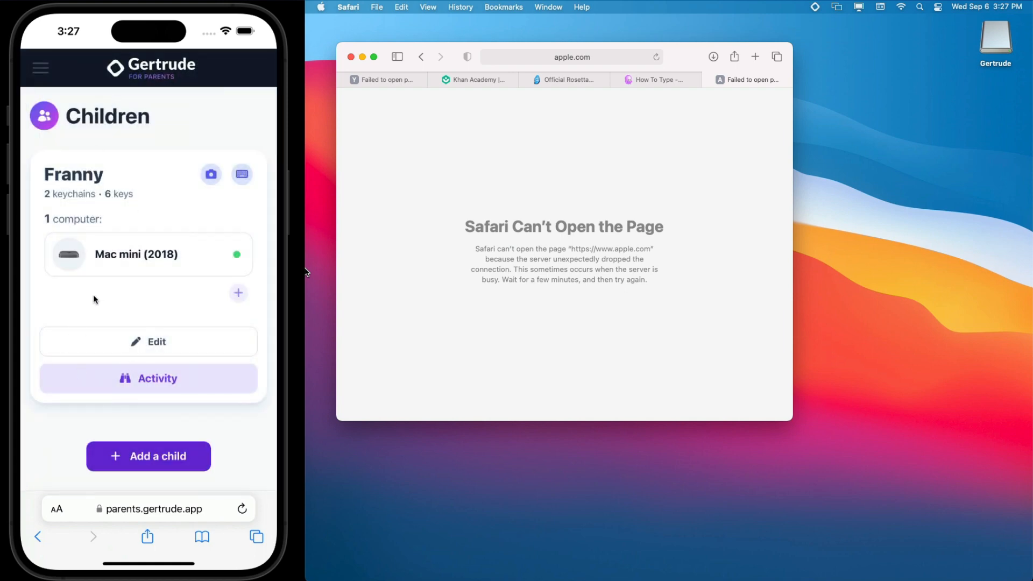
{"action": "left_click", "coordinate": [146, 381]}
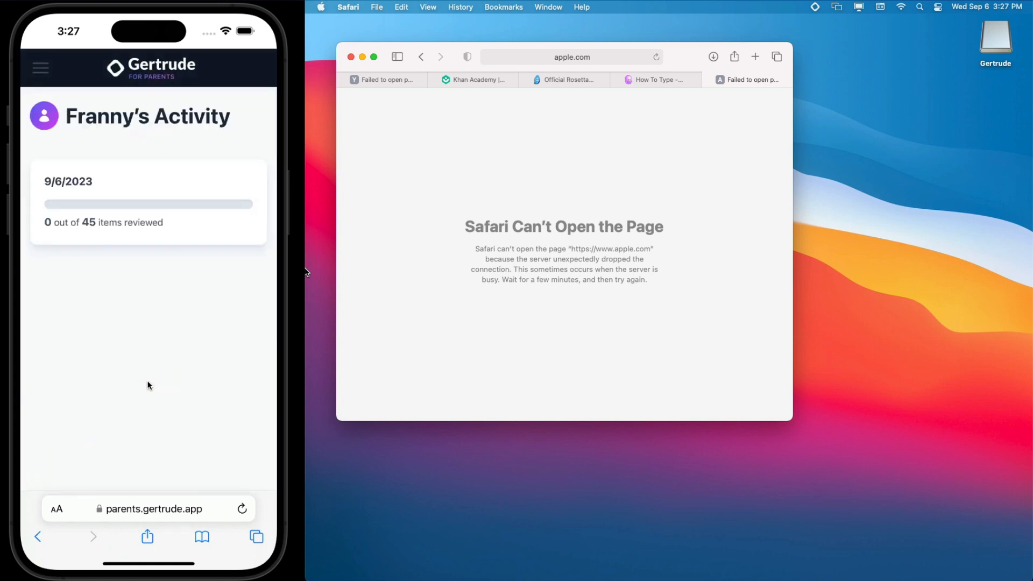
- Open the 9/6/2023 activity list and approve the 3:17:08 PM item
{"action": "left_click", "coordinate": [171, 193]}
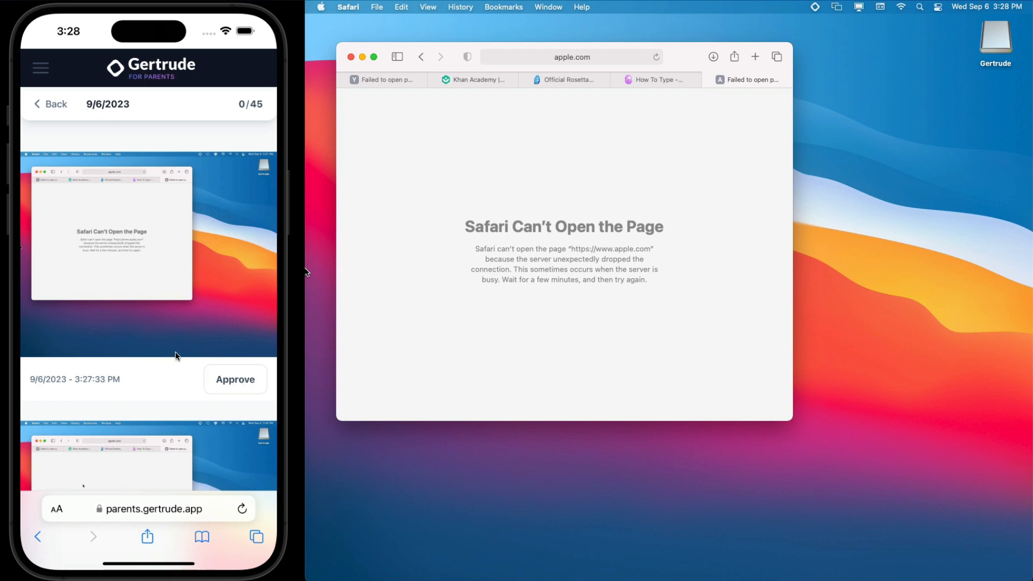
{"action": "left_click_drag", "start_coordinate": [178, 385], "coordinate": [175, 134]}
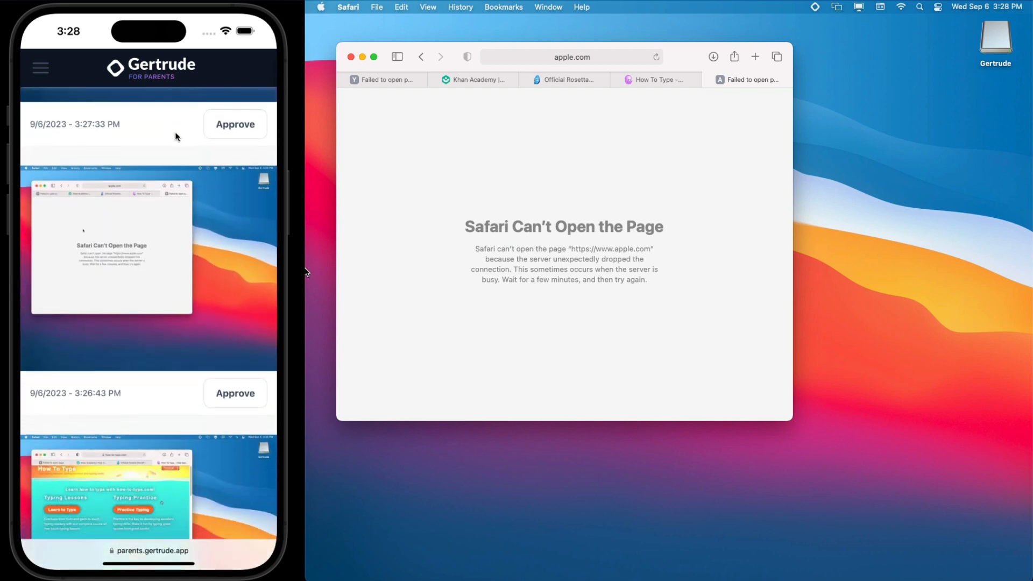
{"action": "left_click_drag", "start_coordinate": [182, 346], "coordinate": [179, 175]}
{"action": "left_click_drag", "start_coordinate": [234, 451], "coordinate": [209, 233]}
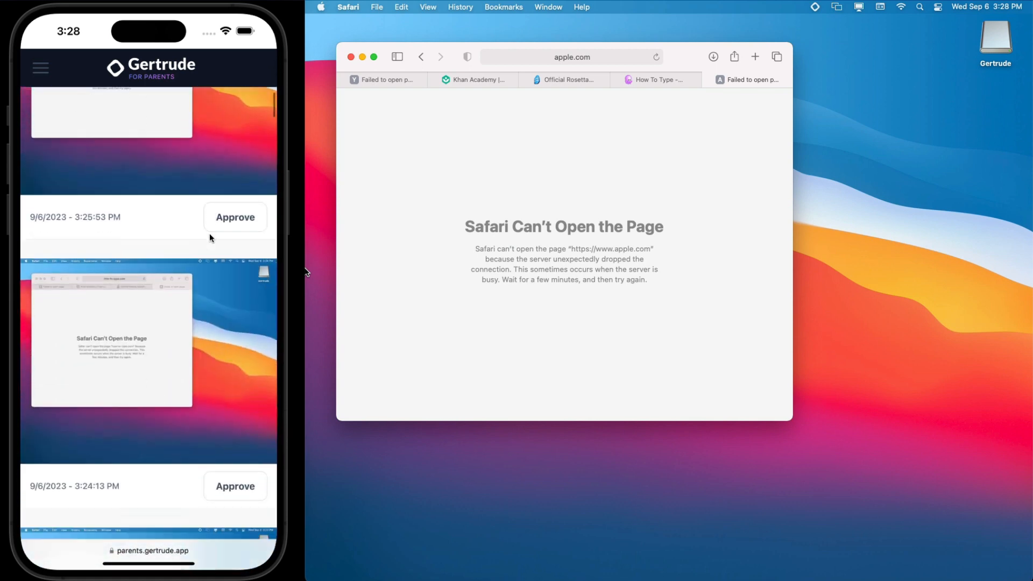
{"action": "left_click_drag", "start_coordinate": [237, 420], "coordinate": [231, 194]}
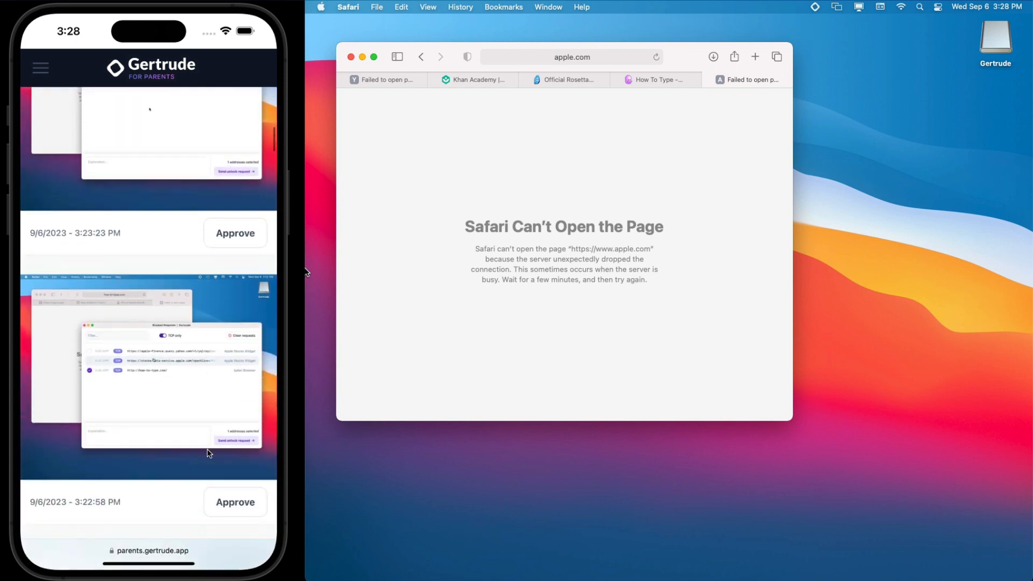
{"action": "left_click_drag", "start_coordinate": [207, 452], "coordinate": [199, 87]}
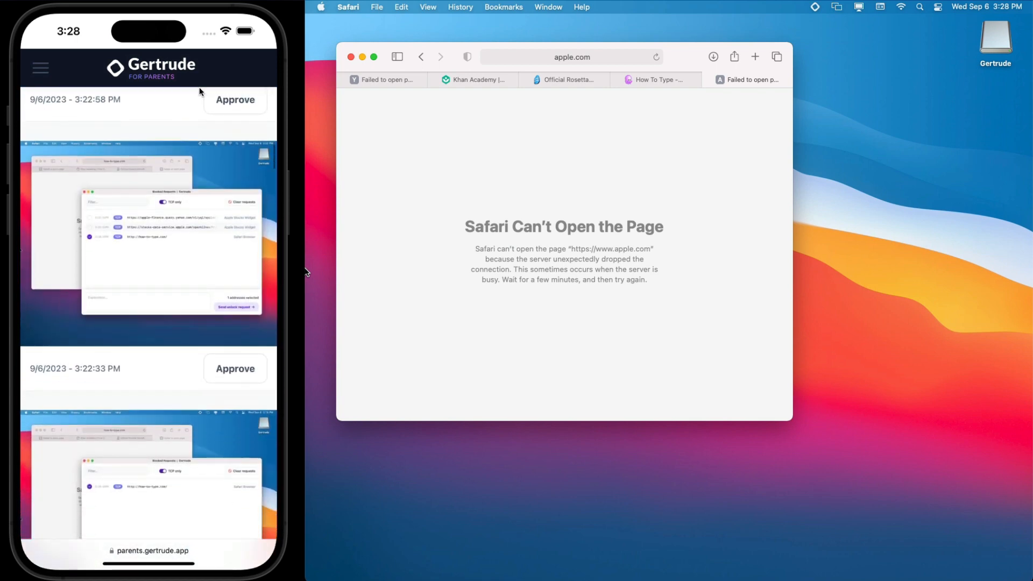
{"action": "left_click_drag", "start_coordinate": [194, 286], "coordinate": [195, 161]}
{"action": "left_click_drag", "start_coordinate": [245, 401], "coordinate": [224, 195]}
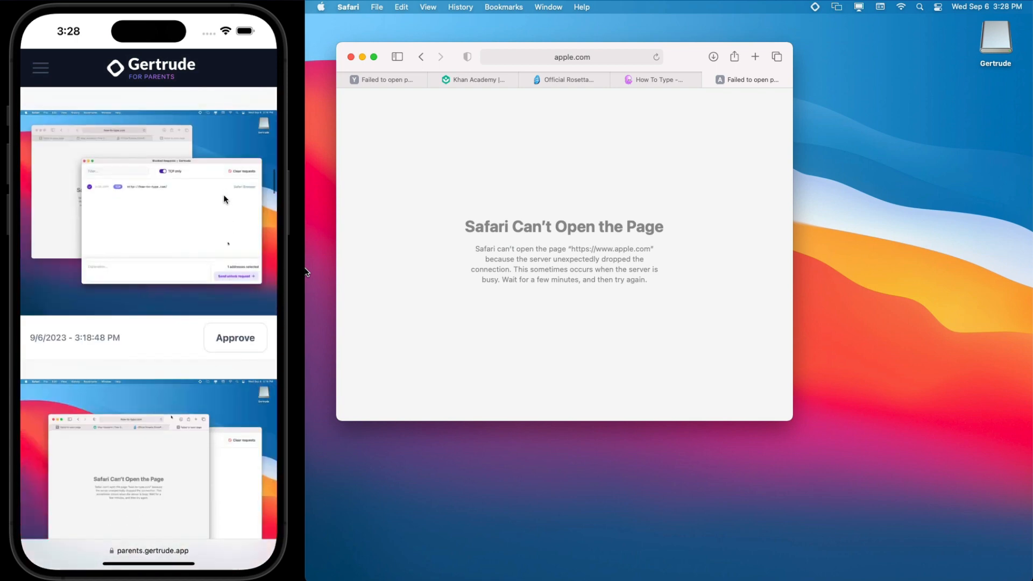
{"action": "left_click_drag", "start_coordinate": [201, 420], "coordinate": [180, 228]}
{"action": "left_click_drag", "start_coordinate": [223, 412], "coordinate": [212, 270]}
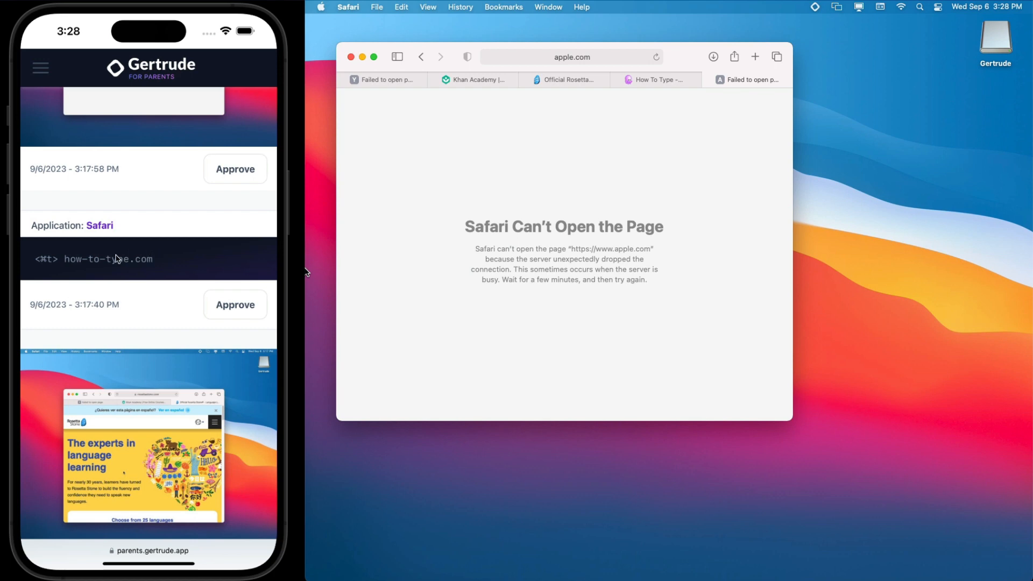
{"action": "left_click_drag", "start_coordinate": [185, 280], "coordinate": [184, 222]}
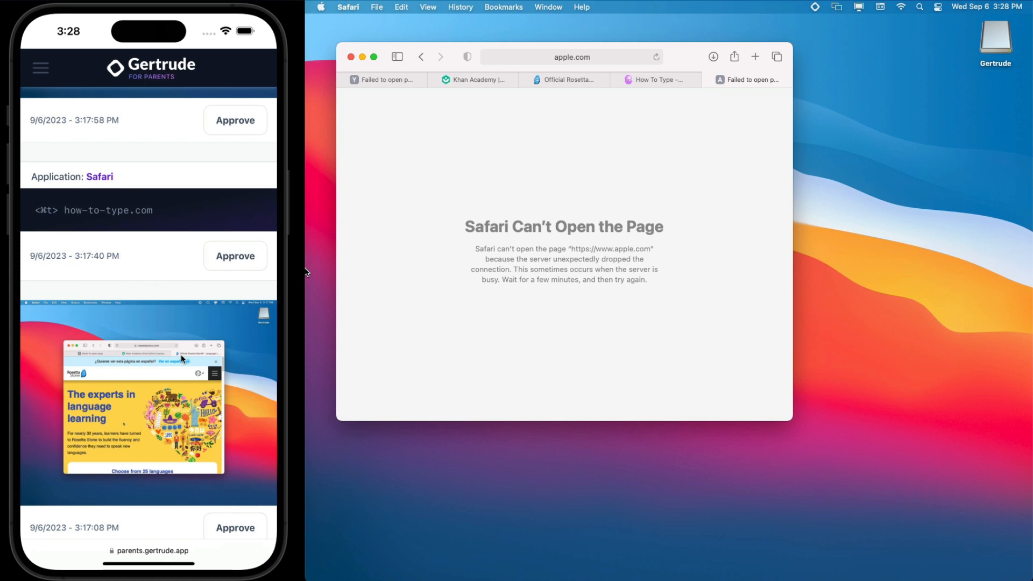
{"action": "left_click_drag", "start_coordinate": [240, 417], "coordinate": [233, 211]}
{"action": "left_click_drag", "start_coordinate": [220, 388], "coordinate": [209, 197]}
{"action": "left_click_drag", "start_coordinate": [243, 382], "coordinate": [223, 273]}
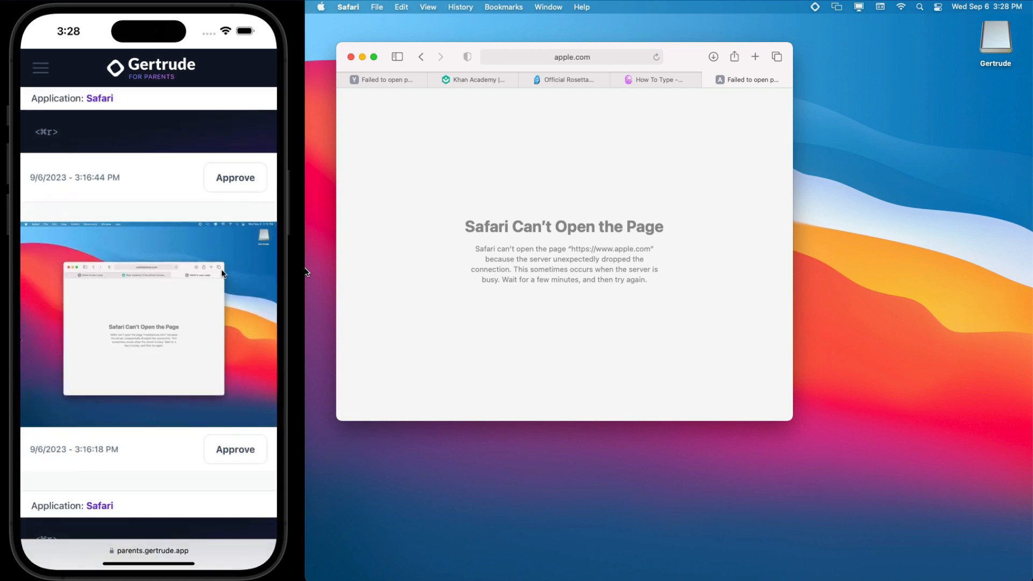
{"action": "left_click_drag", "start_coordinate": [221, 223], "coordinate": [208, 415]}
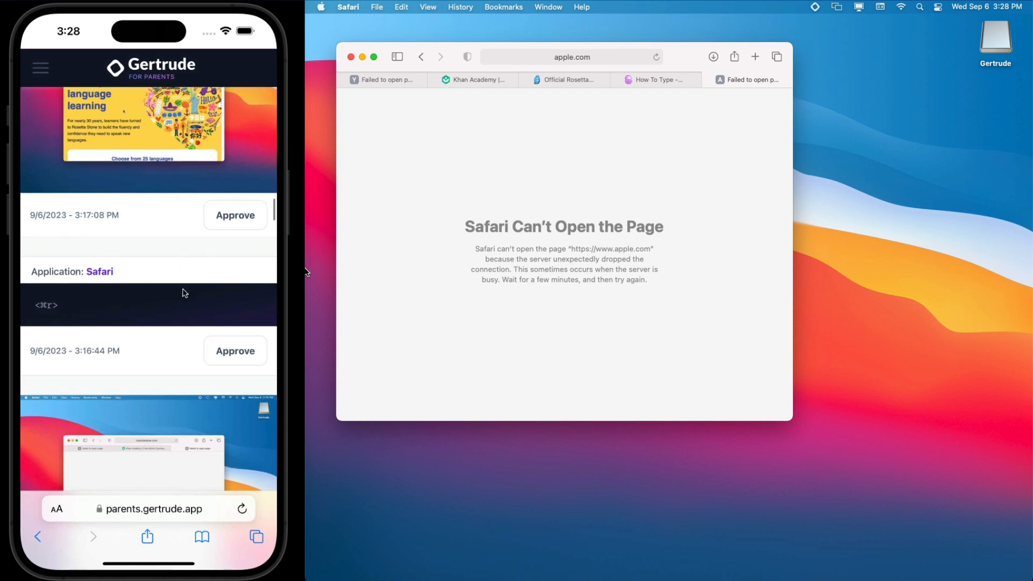
{"action": "left_click_drag", "start_coordinate": [184, 294], "coordinate": [182, 360]}
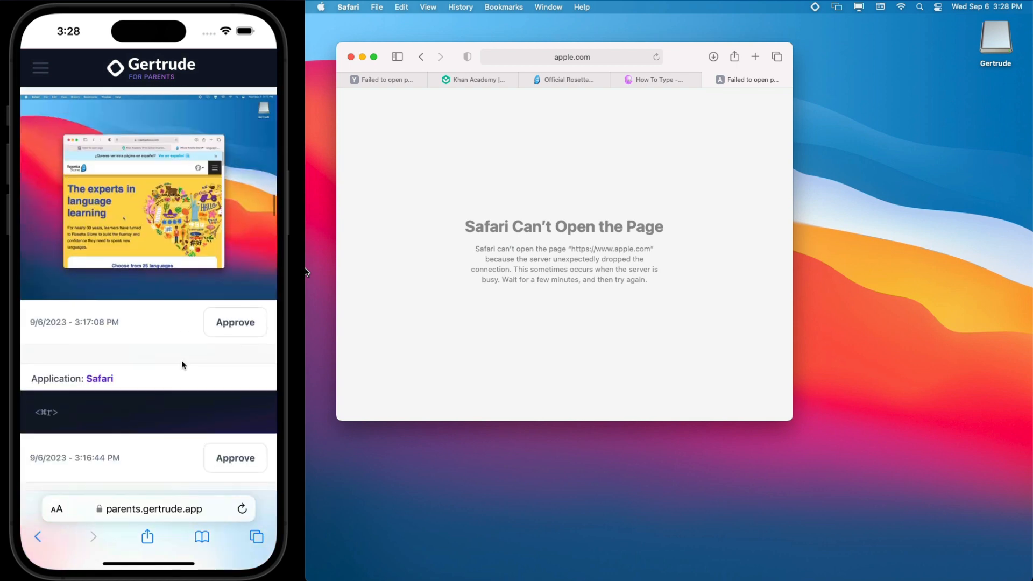
{"action": "left_click", "coordinate": [234, 325]}
- Approve all remaining items, completing 45 of 45 reviewed
{"action": "mouse_move", "coordinate": [233, 325]}
{"action": "left_mouse_down"}
{"action": "mouse_move", "coordinate": [237, 260]}
{"action": "mouse_move", "coordinate": [229, 334]}
{"action": "left_mouse_up"}
{"action": "left_click_drag", "start_coordinate": [238, 260], "coordinate": [237, 116]}
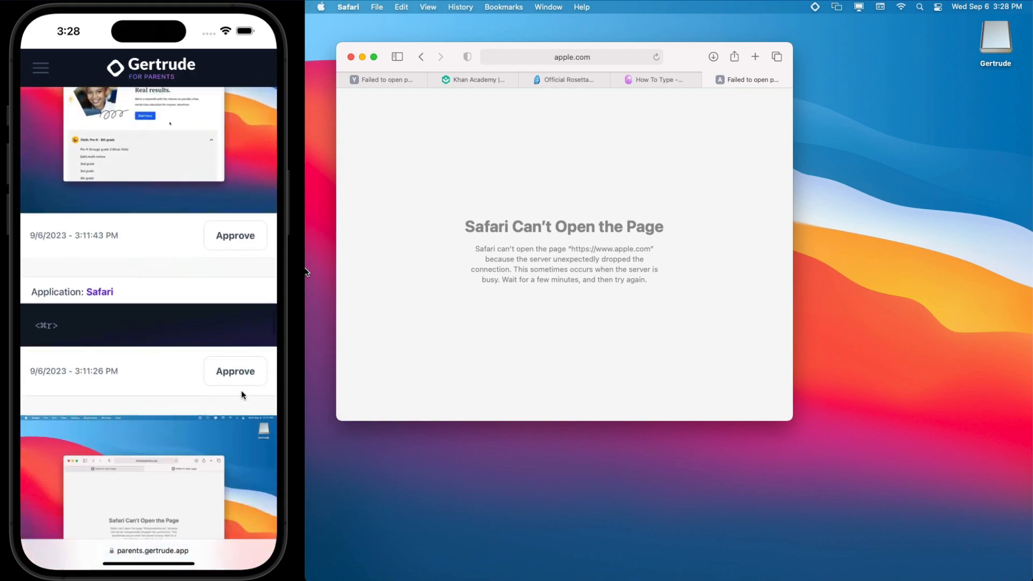
{"action": "left_click_drag", "start_coordinate": [242, 394], "coordinate": [202, 185]}
{"action": "left_click_drag", "start_coordinate": [220, 355], "coordinate": [199, 57]}
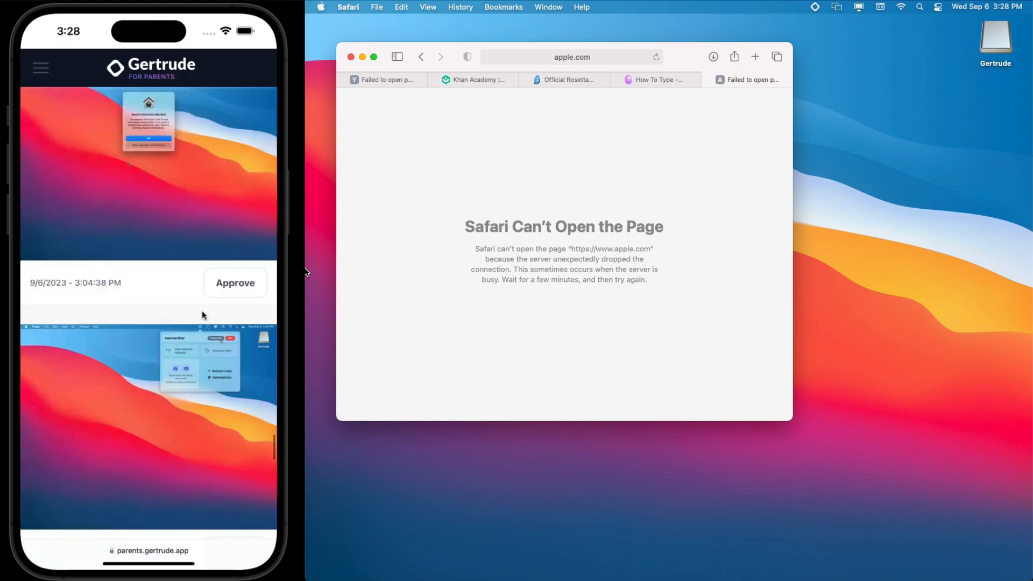
{"action": "left_click_drag", "start_coordinate": [205, 380], "coordinate": [194, 17]}
{"action": "left_click_drag", "start_coordinate": [194, 210], "coordinate": [193, 143]}
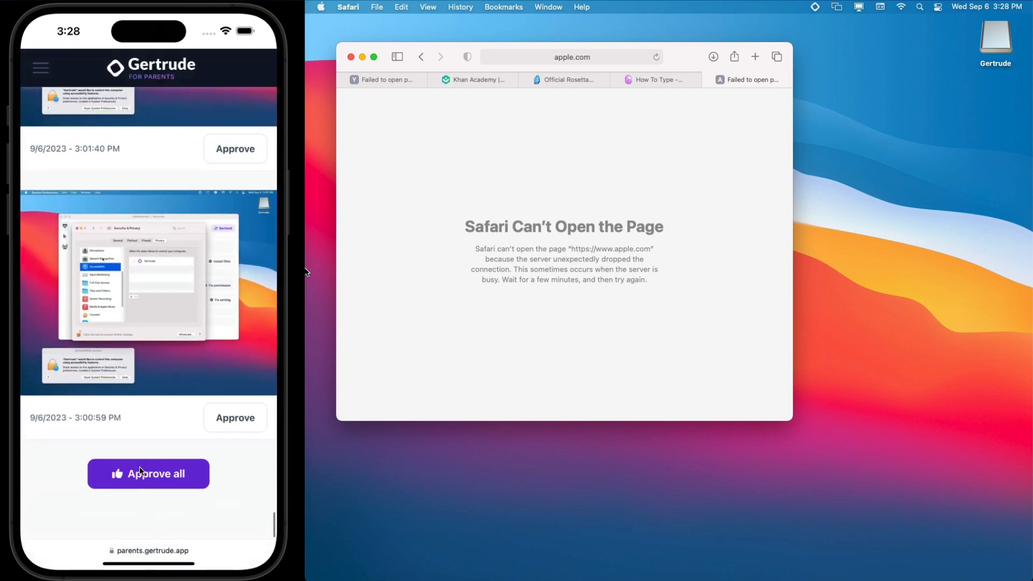
{"action": "left_click", "coordinate": [139, 477]}
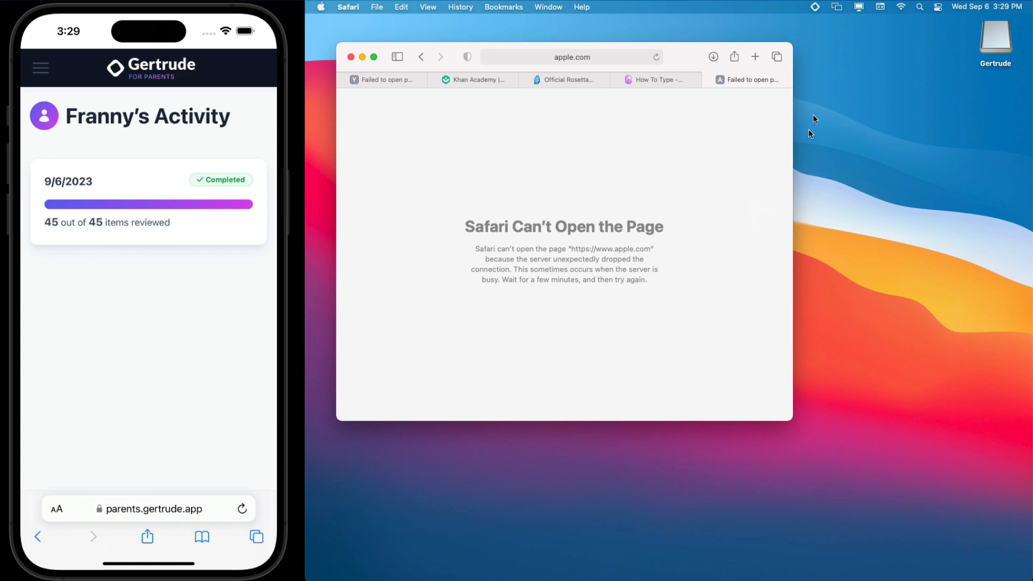
- Open the Gertrude internet filter popover from the Mac menu bar
{"action": "left_click", "coordinate": [816, 7]}
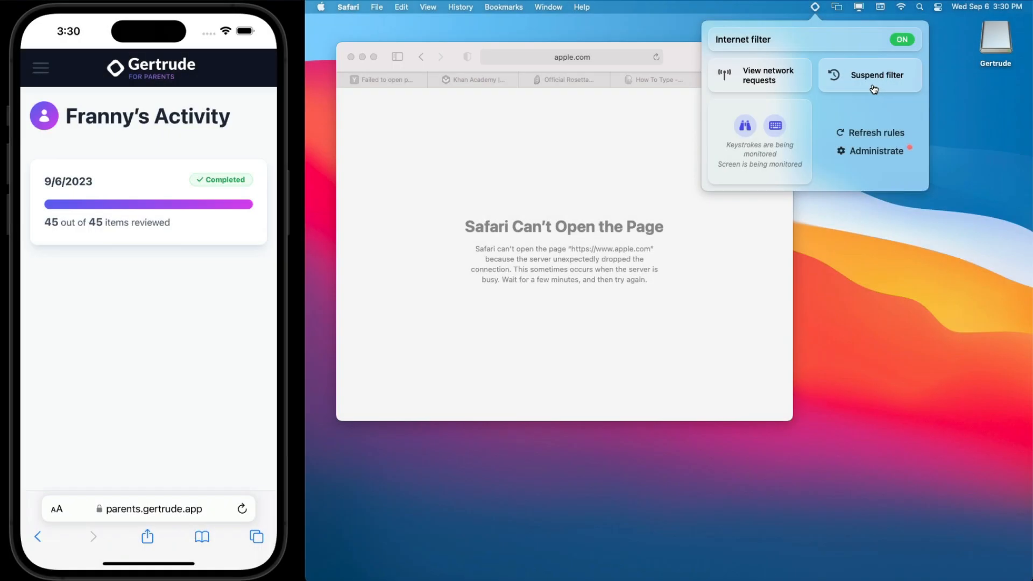
- Choose Suspend filter and move the Request Suspension window higher on screen
{"action": "left_click", "coordinate": [874, 89]}
{"action": "left_click_drag", "start_coordinate": [718, 111], "coordinate": [724, 45]}
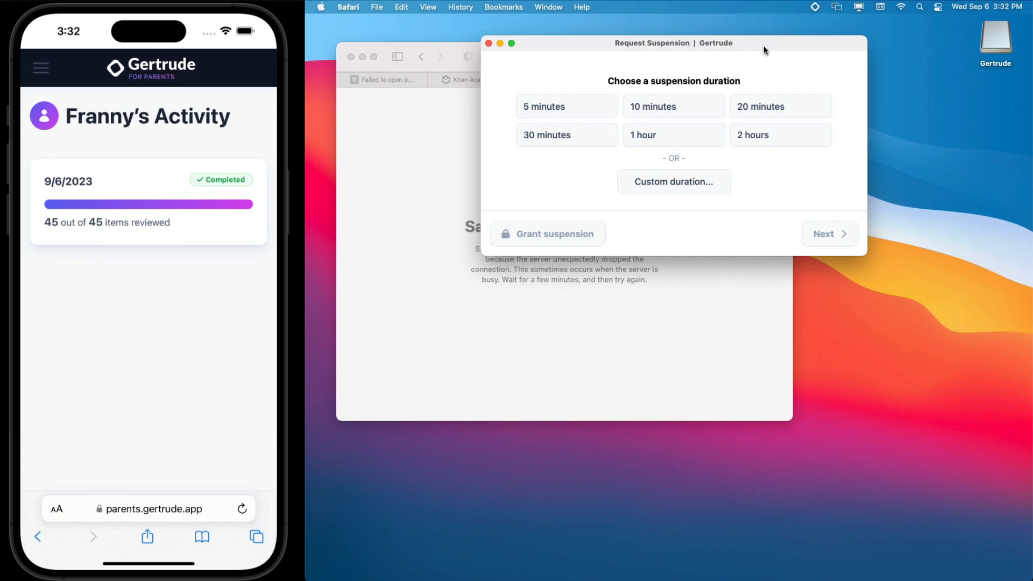
- Request a 10-minute filter suspension with the comment 'for a quiz'
{"action": "mouse_move", "coordinate": [766, 41]}
{"action": "left_mouse_down"}
{"action": "mouse_move", "coordinate": [764, 50]}
{"action": "mouse_move", "coordinate": [767, 41]}
{"action": "left_mouse_up"}
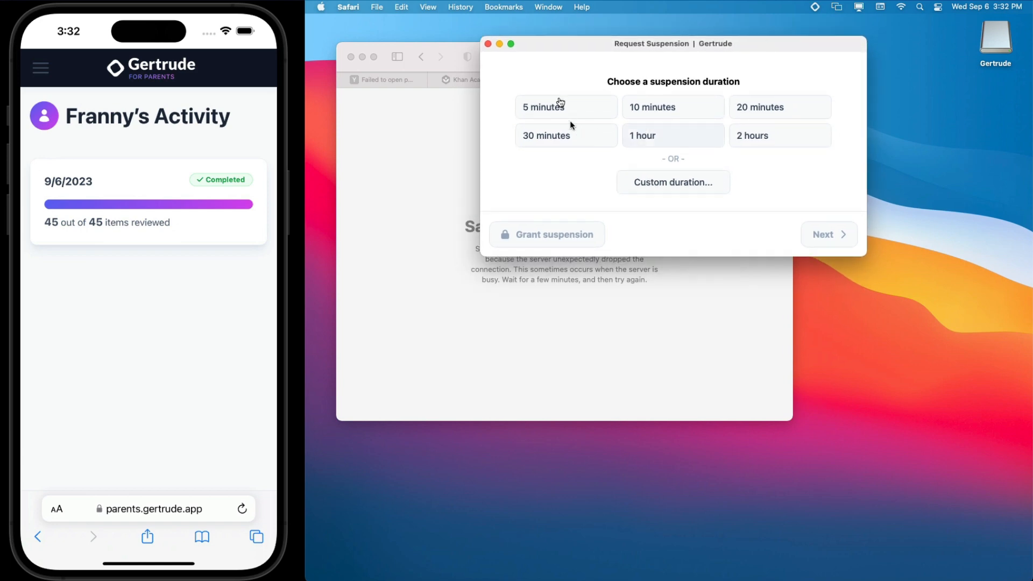
{"action": "left_click", "coordinate": [657, 112]}
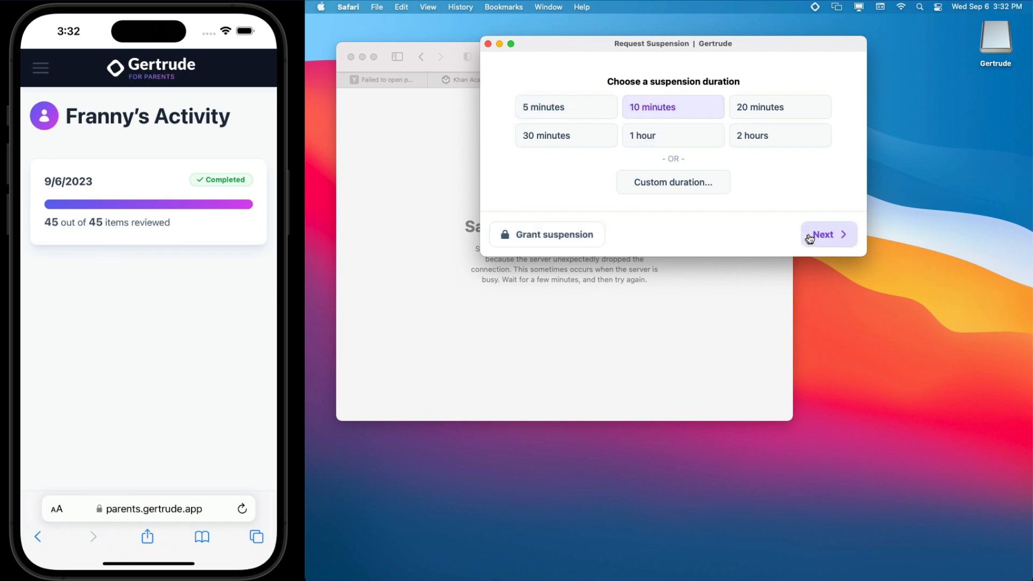
{"action": "left_click", "coordinate": [822, 234]}
{"action": "left_click", "coordinate": [662, 126]}
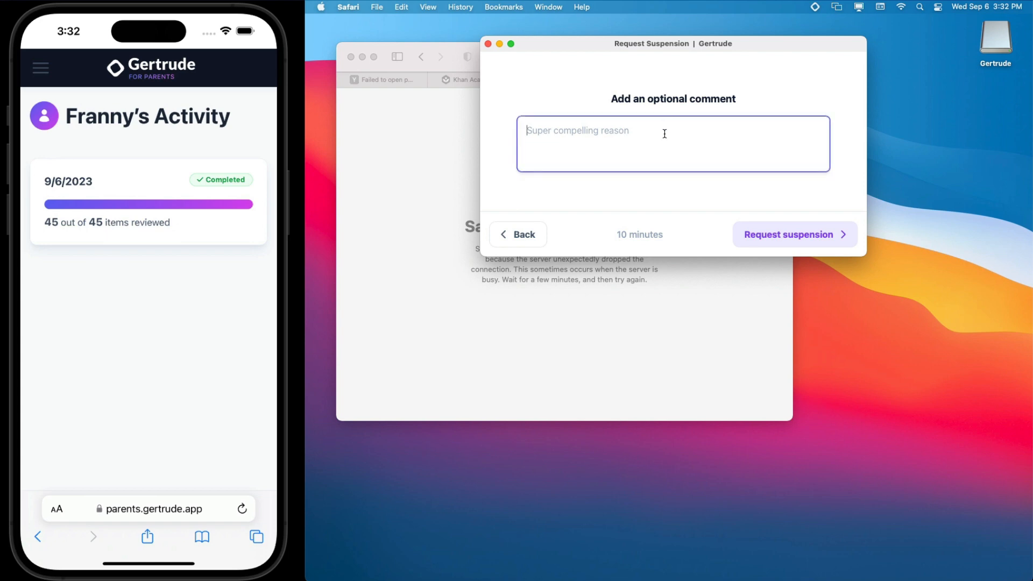
{"action": "type", "text": "fo"}
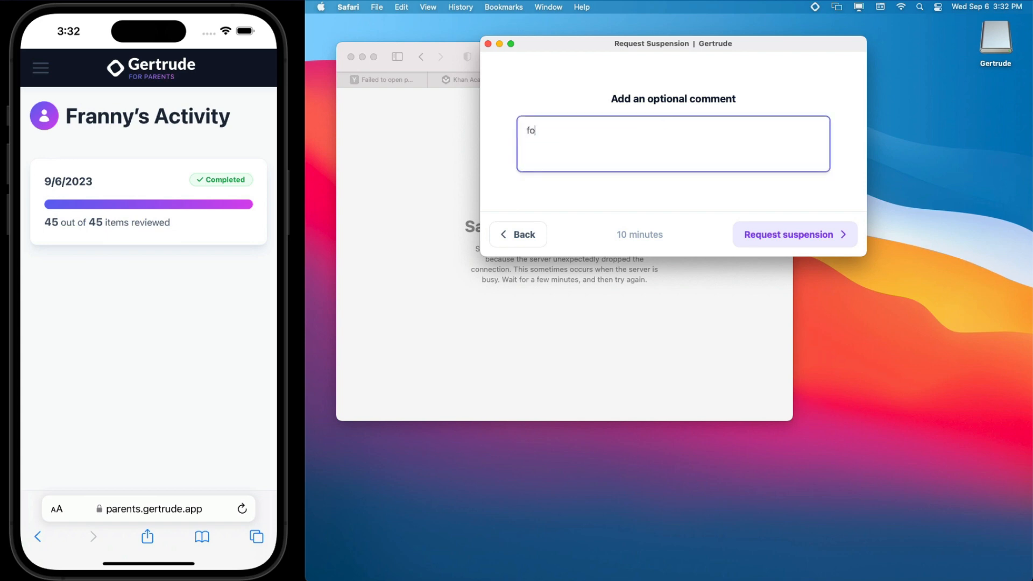
{"action": "type", "text": "r a quiz"}
{"action": "left_click", "coordinate": [821, 233]}
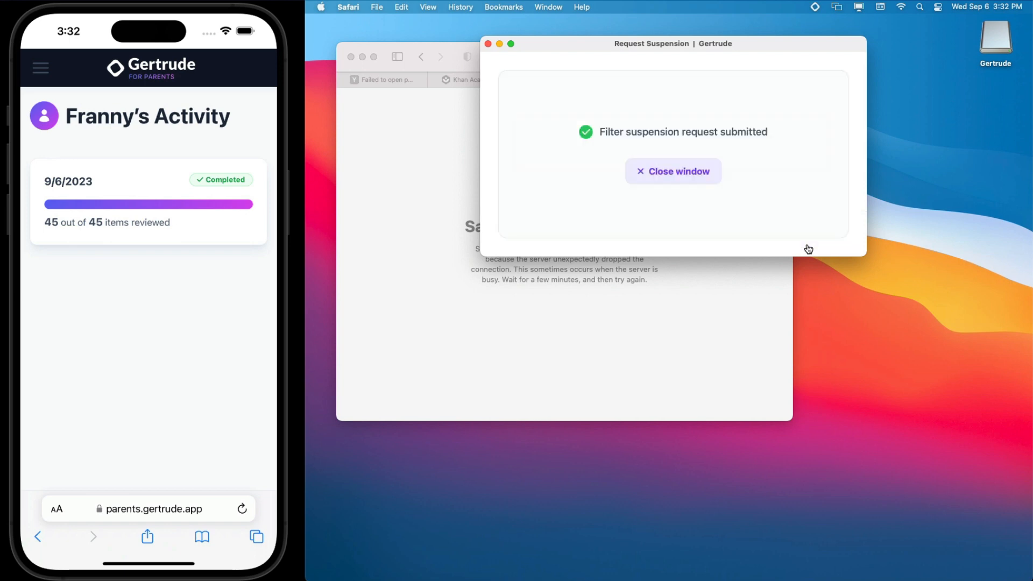
- Close the Mac's request confirmation window and load the pasted suspension request link on the phone
{"action": "left_click", "coordinate": [488, 44]}
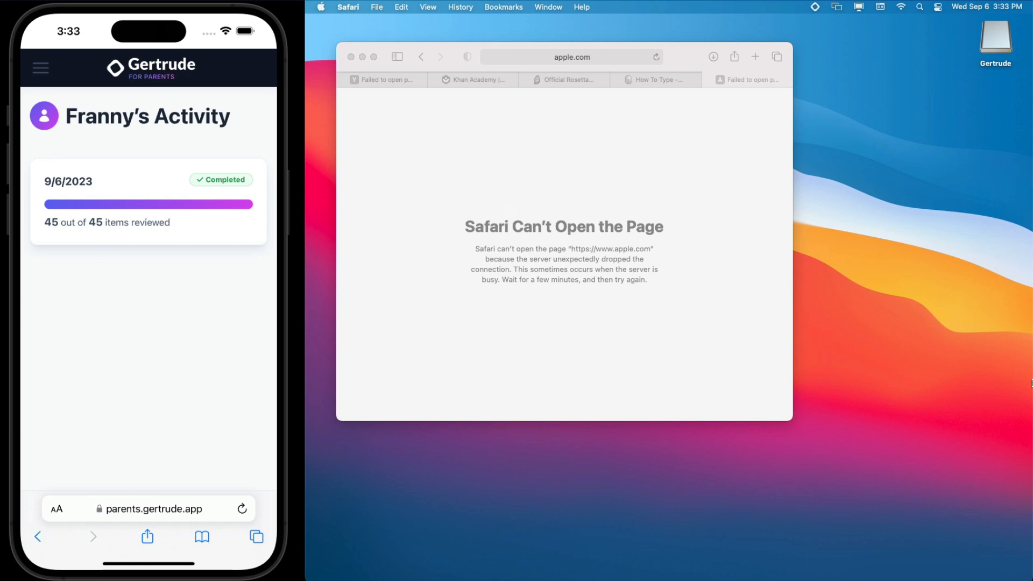
{"action": "left_click", "coordinate": [161, 508]}
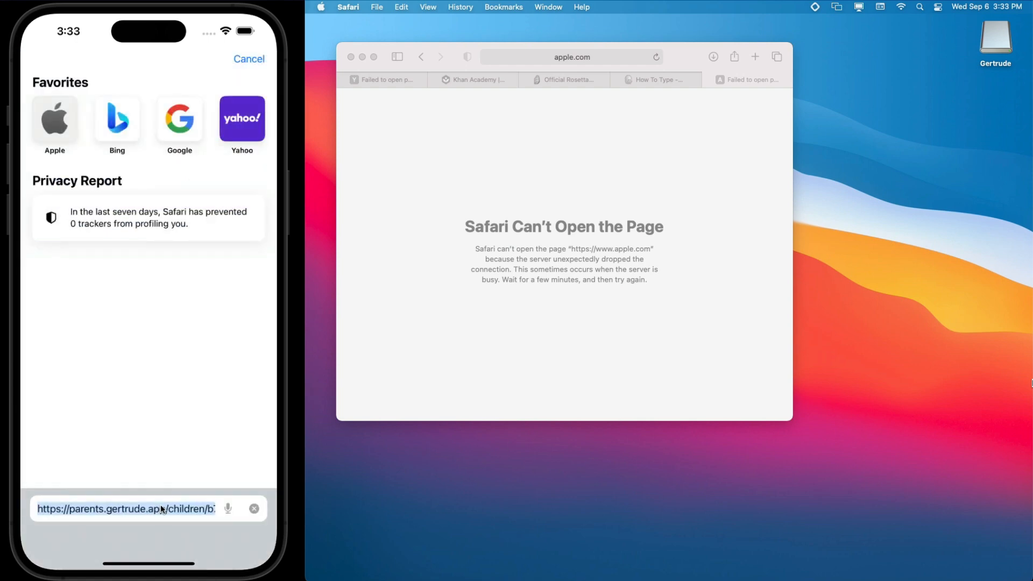
{"action": "key", "text": "super+v"}
{"action": "key", "text": "Return"}
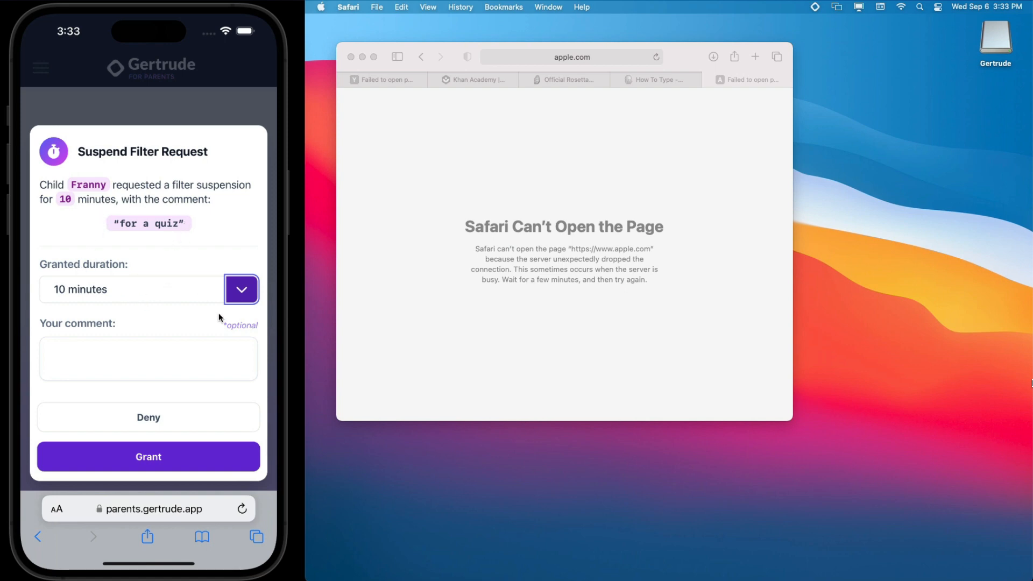
- Change the granted duration from 10 to 5 minutes, comment 'I'll be watching', and grant it
{"action": "left_click", "coordinate": [250, 289]}
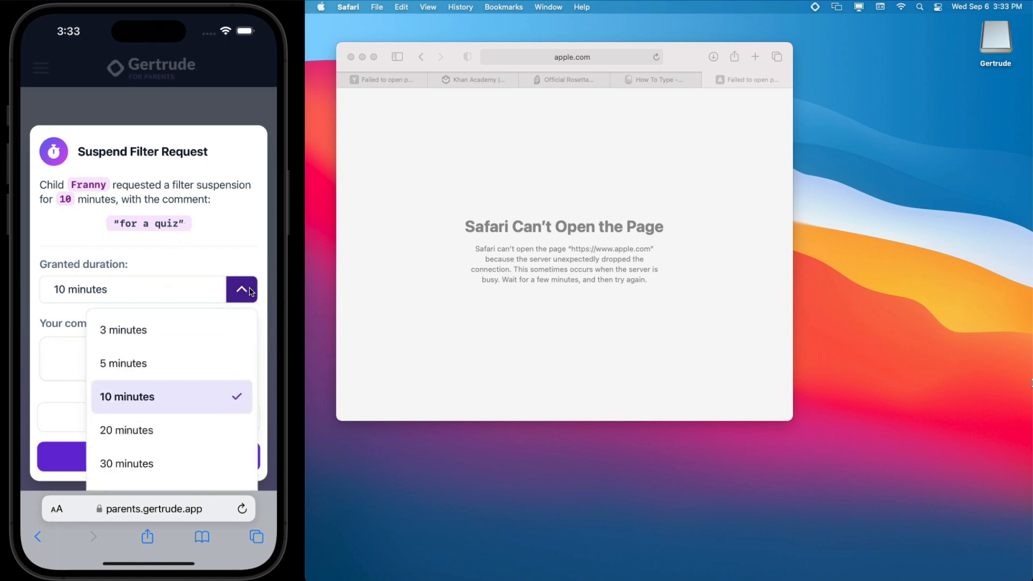
{"action": "left_click", "coordinate": [122, 364]}
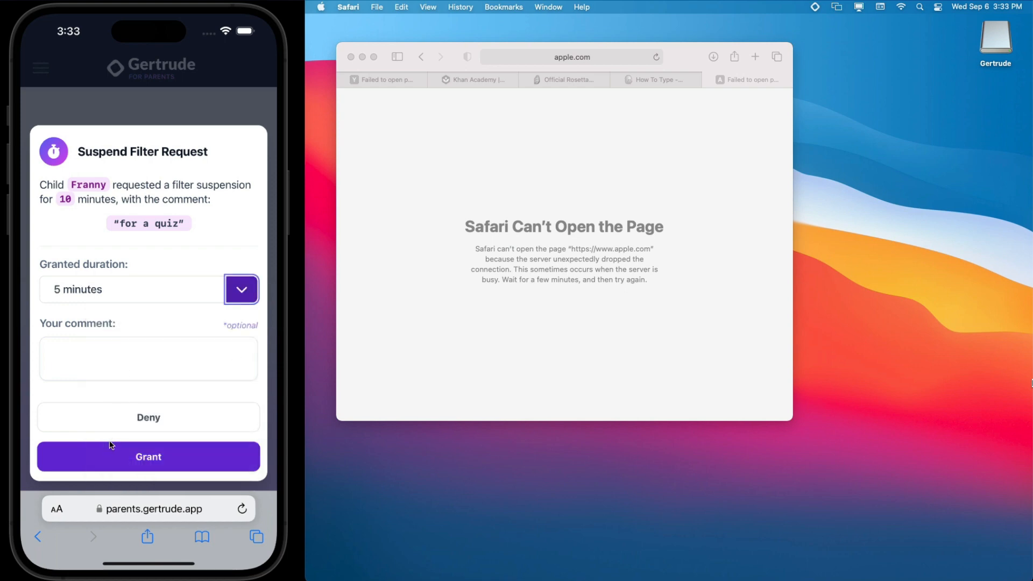
{"action": "left_click", "coordinate": [96, 359]}
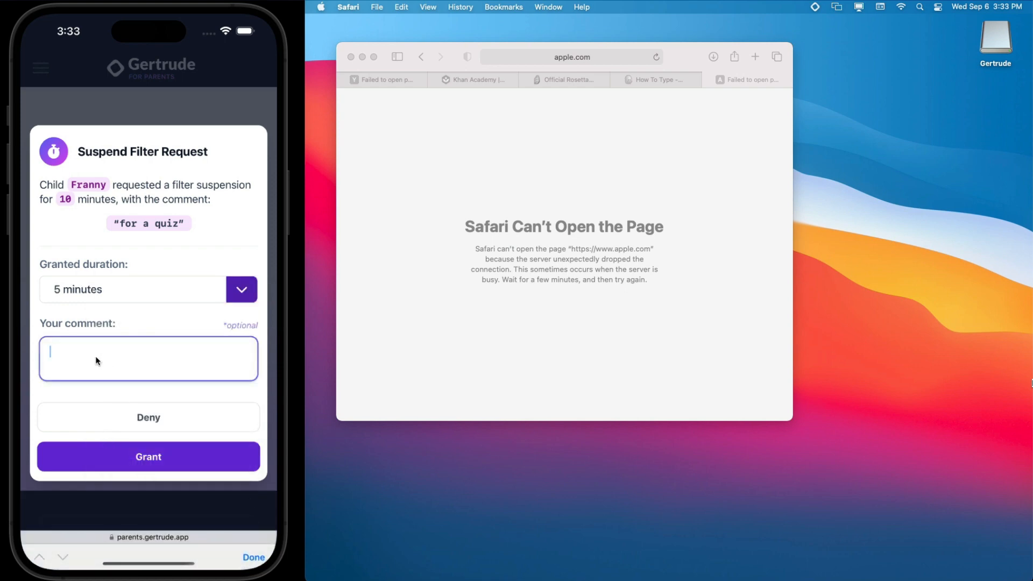
{"action": "type", "text": "I'll b3 a"}
{"action": "key", "text": "BackSpace"}
{"action": "key", "text": "BackSpace"}
{"action": "key", "text": "BackSpace"}
{"action": "type", "text": "e watching"}
{"action": "left_click", "coordinate": [169, 458]}
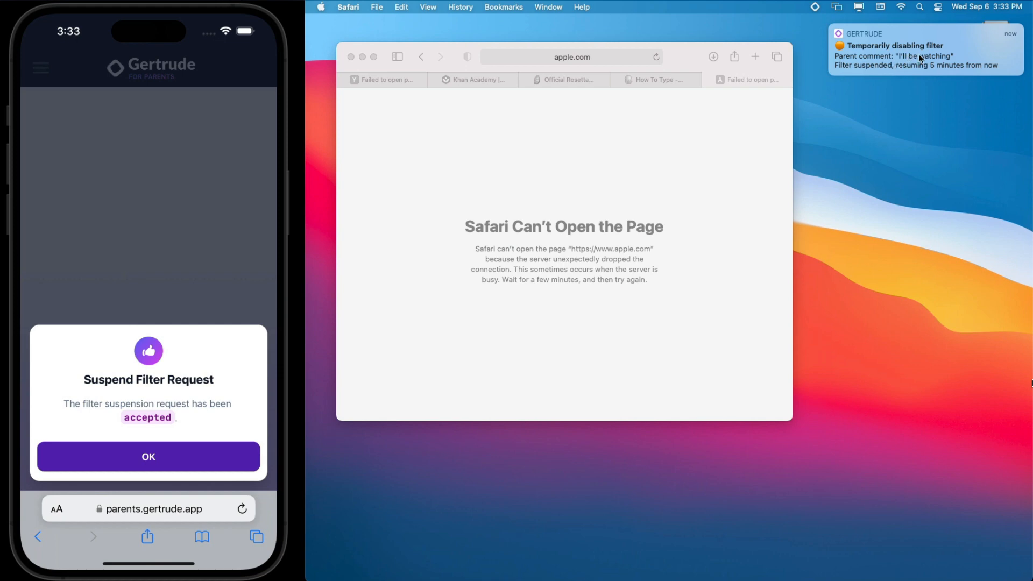
- Check the Mac's filter status, then reload the previously blocked apple.com page in Safari
{"action": "left_click", "coordinate": [814, 7]}
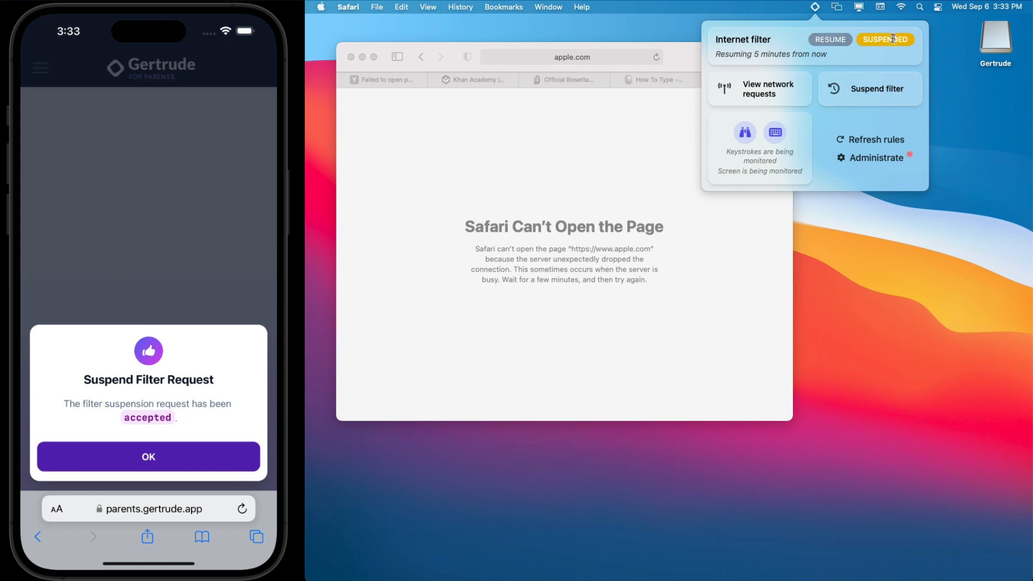
{"action": "left_click", "coordinate": [814, 7]}
{"action": "left_click", "coordinate": [737, 170]}
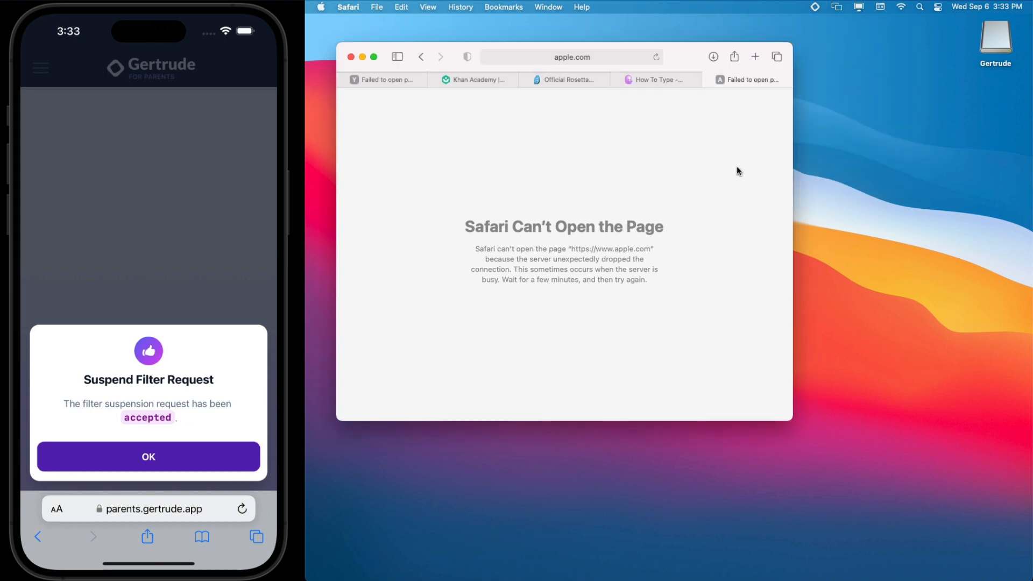
{"action": "key", "text": "super+r"}
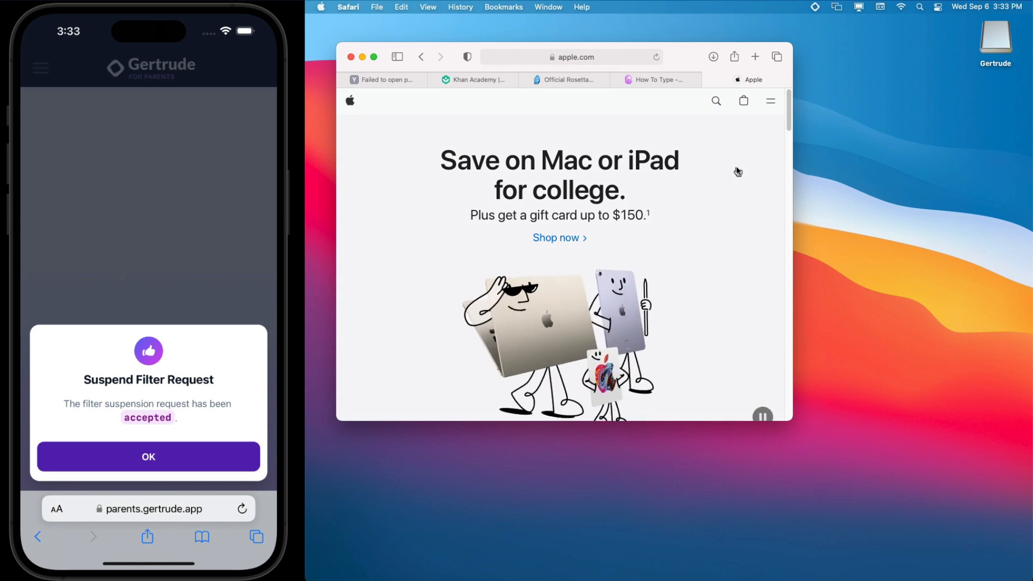
- Open the Bing homepage in a new Safari tab and dismiss the phone's accepted-suspension notice
{"action": "key", "text": "super+t"}
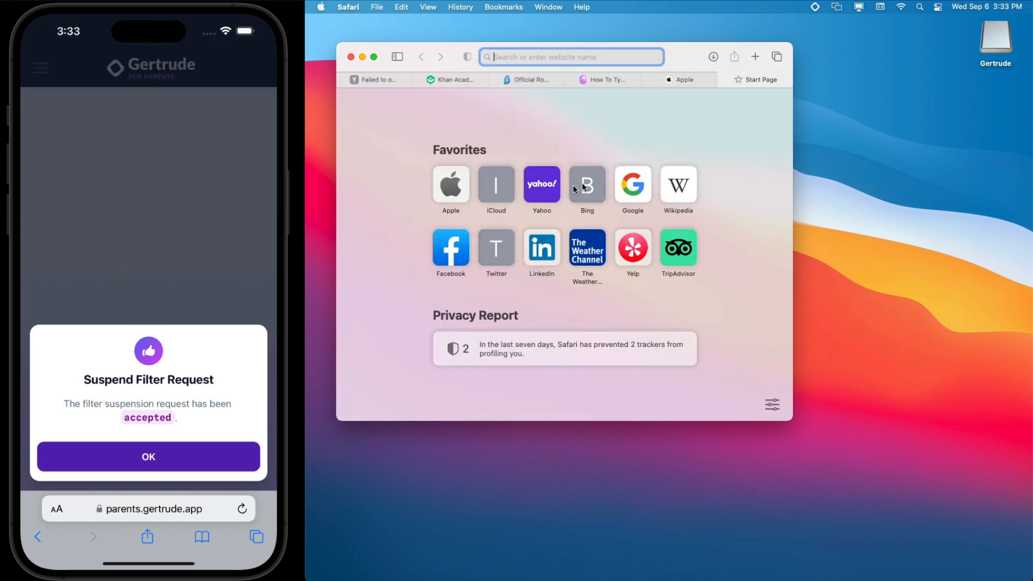
{"action": "left_click", "coordinate": [593, 186]}
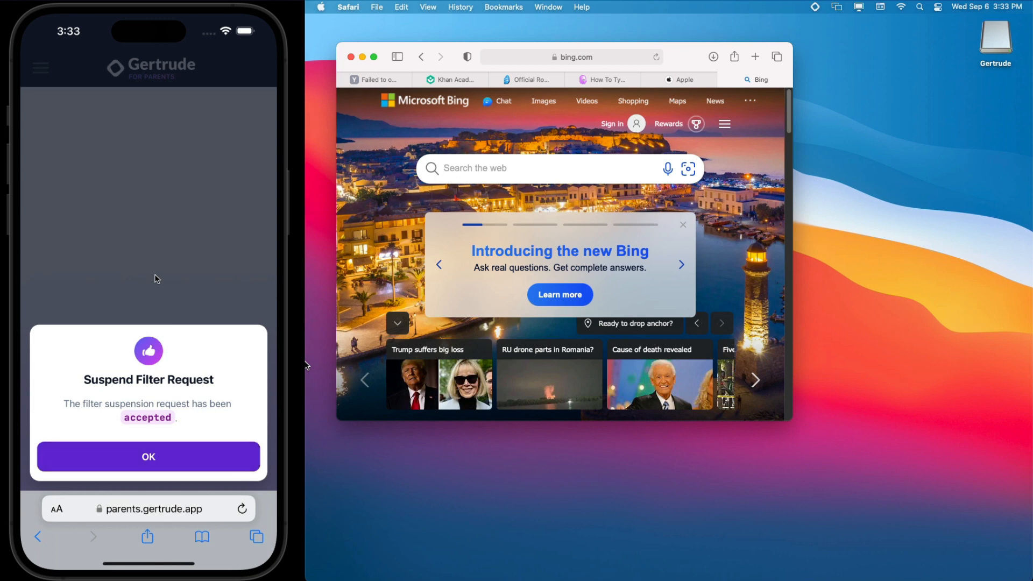
{"action": "left_click", "coordinate": [158, 449]}
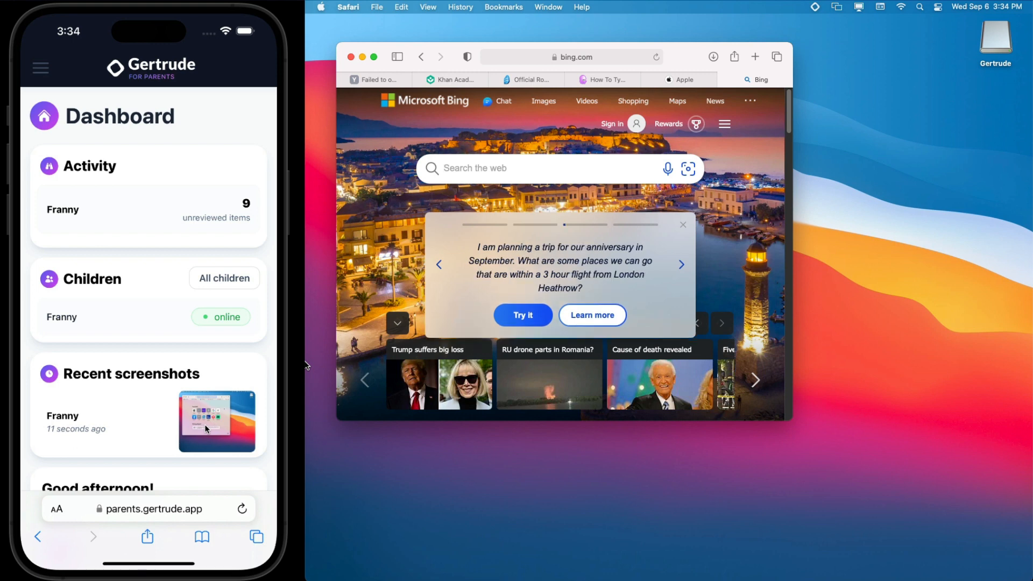
- Reload the parents dashboard on the phone and review the child's latest screenshots
{"action": "left_click", "coordinate": [240, 510]}
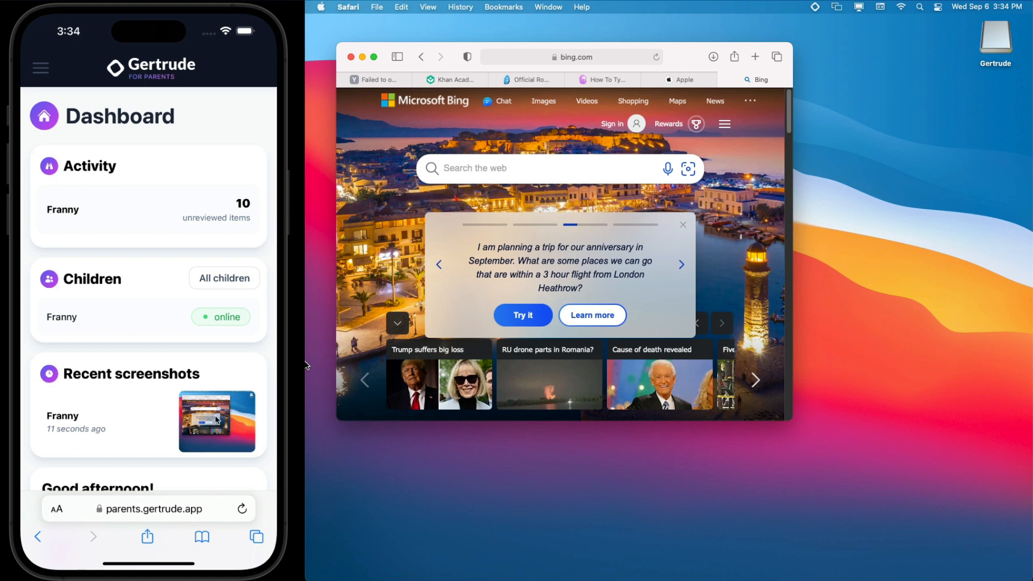
{"action": "left_click", "coordinate": [149, 231]}
{"action": "left_click", "coordinate": [170, 213]}
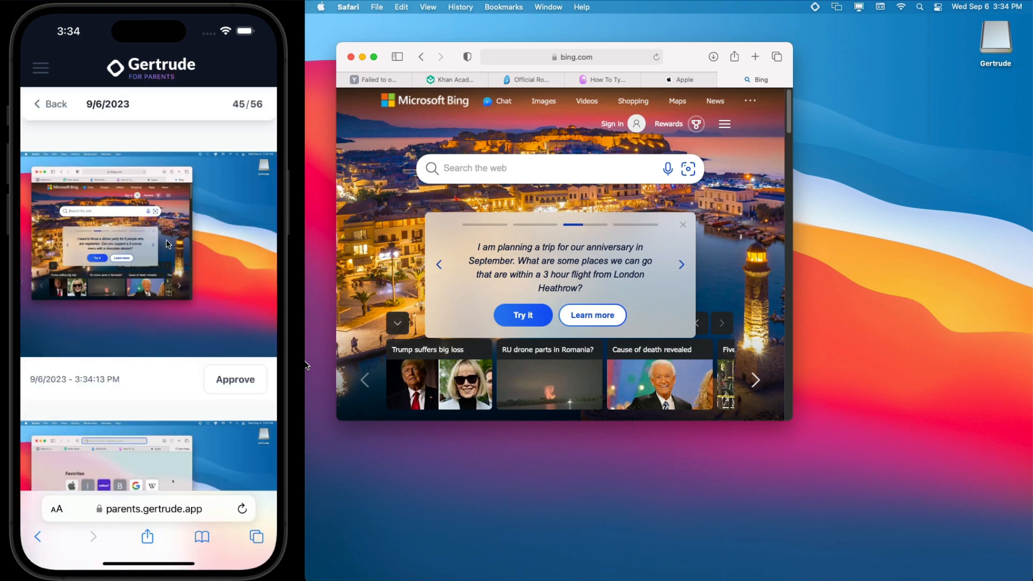
{"action": "left_click_drag", "start_coordinate": [240, 258], "coordinate": [230, 312]}
- Return to the dashboard through the site menu and check the Mac's filter status
{"action": "left_click", "coordinate": [41, 68]}
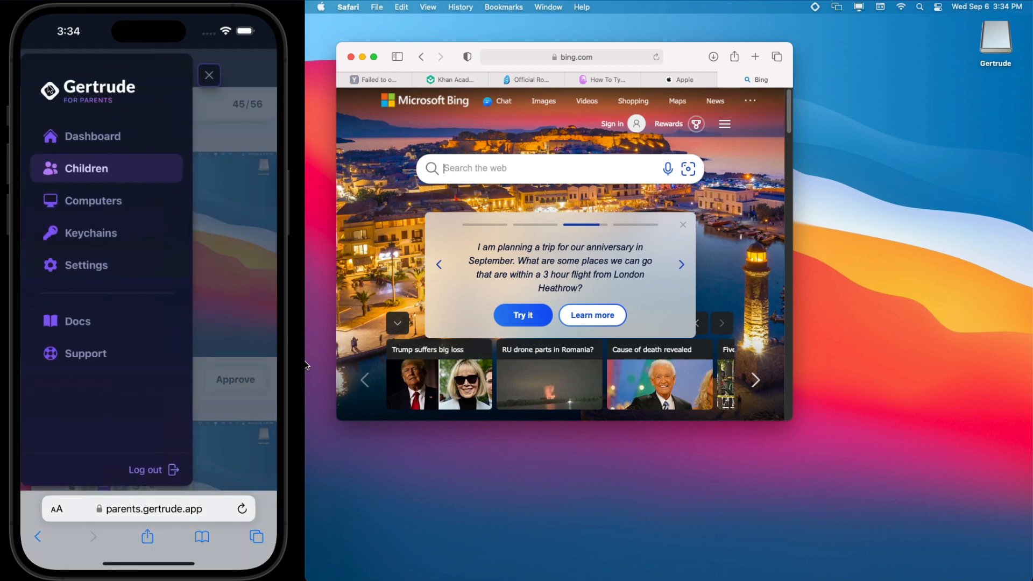
{"action": "left_click", "coordinate": [101, 140]}
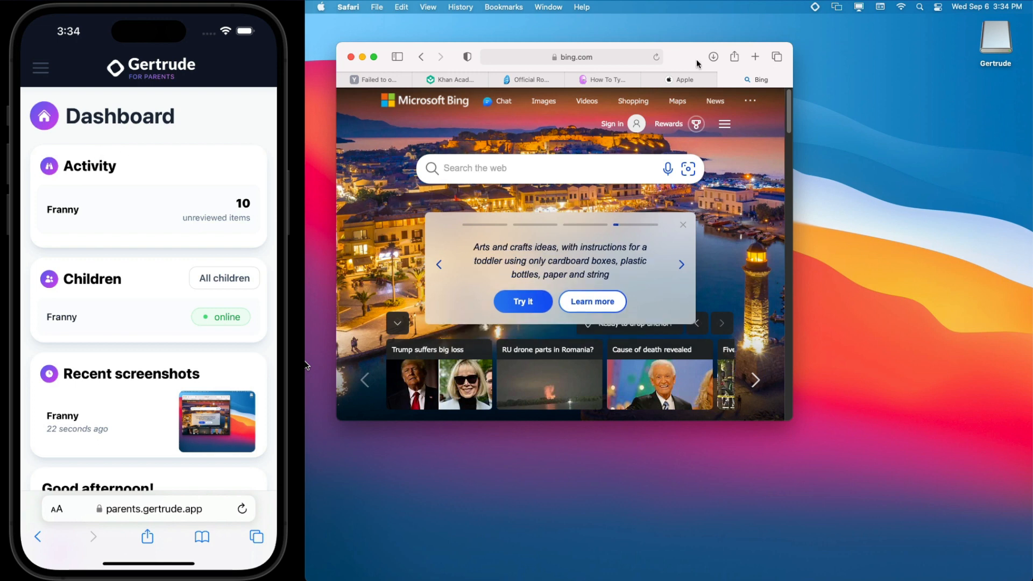
{"action": "left_click", "coordinate": [815, 6]}
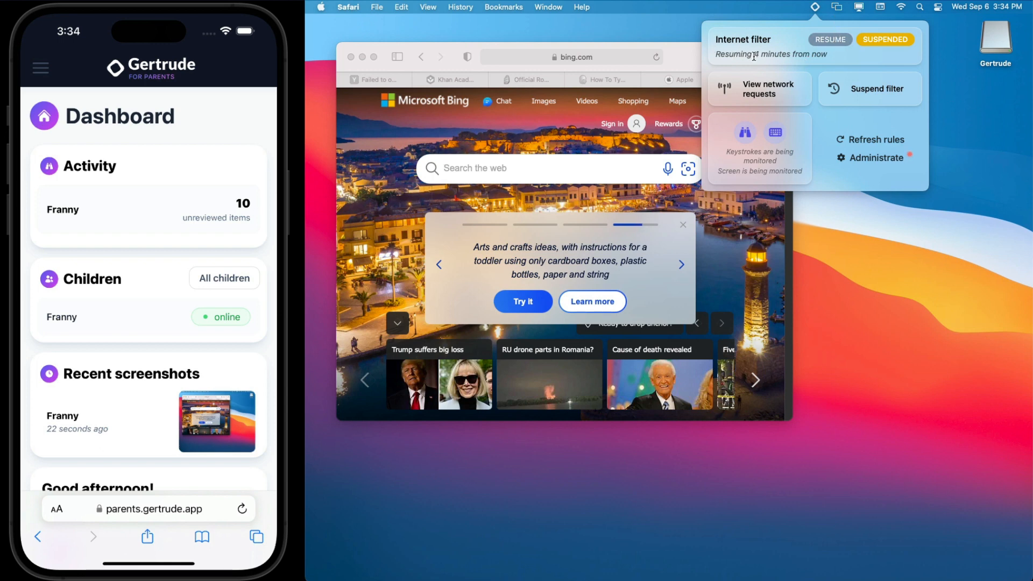
- Resume the internet filter, dismiss the browsers-quitting warning, and move the Safari window down-right
{"action": "left_click", "coordinate": [832, 42]}
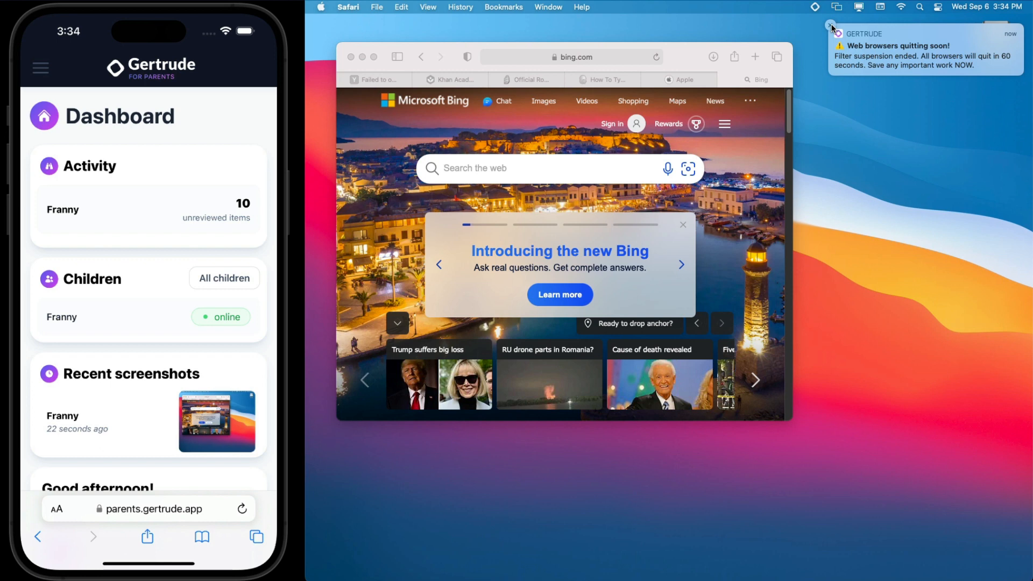
{"action": "left_click", "coordinate": [831, 23]}
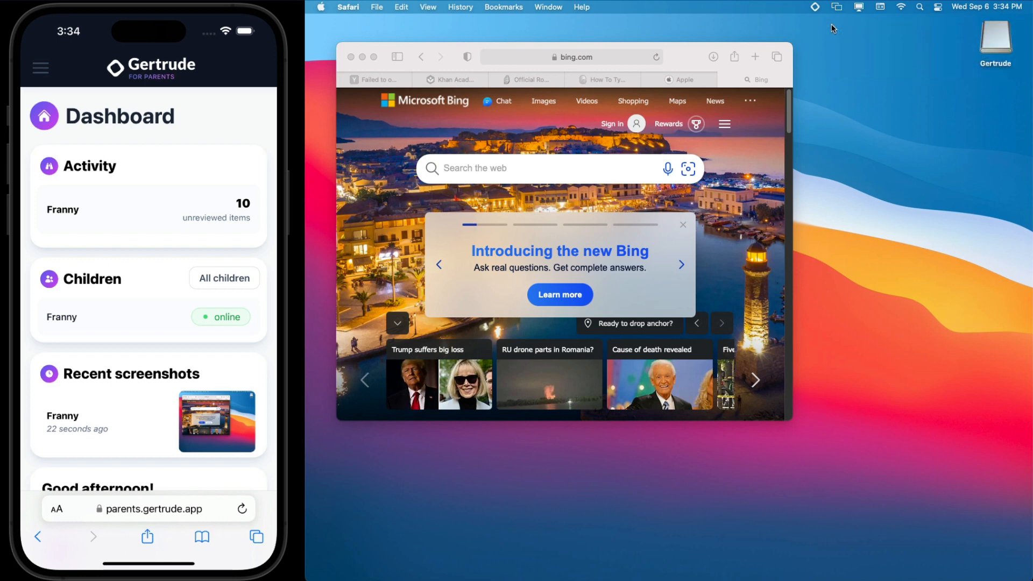
{"action": "left_click_drag", "start_coordinate": [680, 51], "coordinate": [752, 92]}
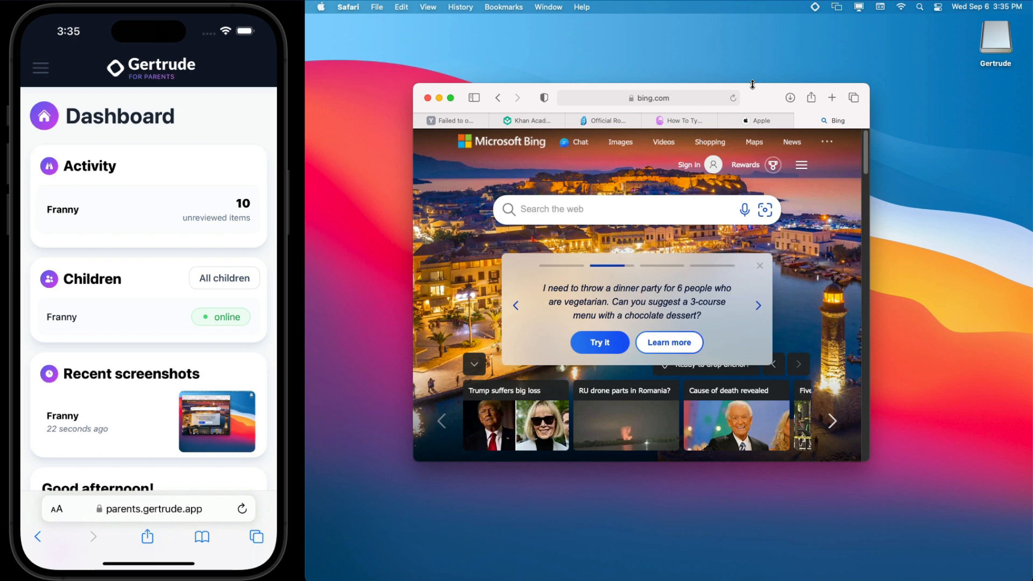
- Reposition Safari, try loading LinkedIn in a new tab, and check the filter status
{"action": "mouse_move", "coordinate": [755, 99]}
{"action": "left_mouse_down"}
{"action": "mouse_move", "coordinate": [764, 80]}
{"action": "mouse_move", "coordinate": [776, 102]}
{"action": "left_mouse_up"}
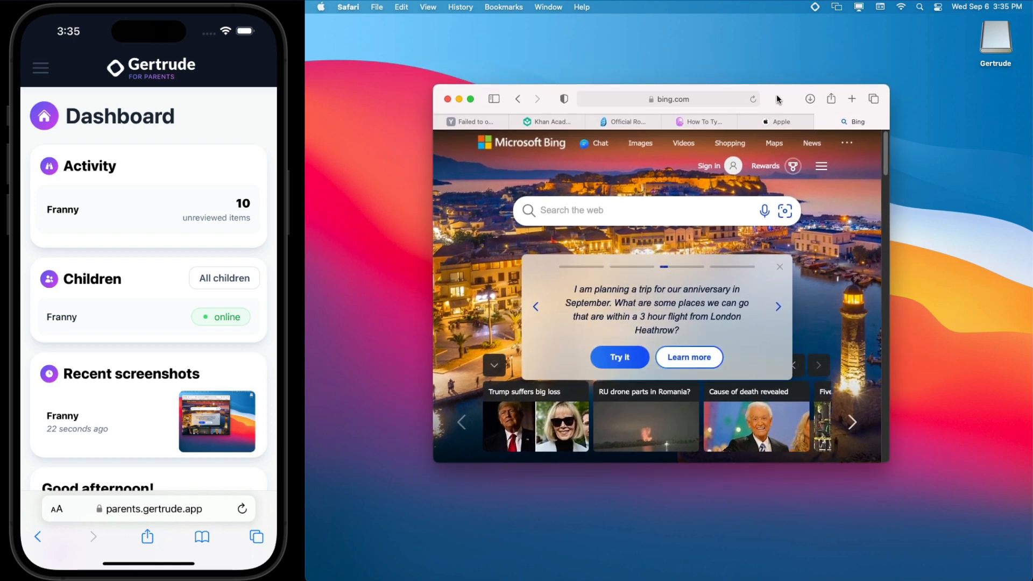
{"action": "left_click_drag", "start_coordinate": [776, 98], "coordinate": [771, 97]}
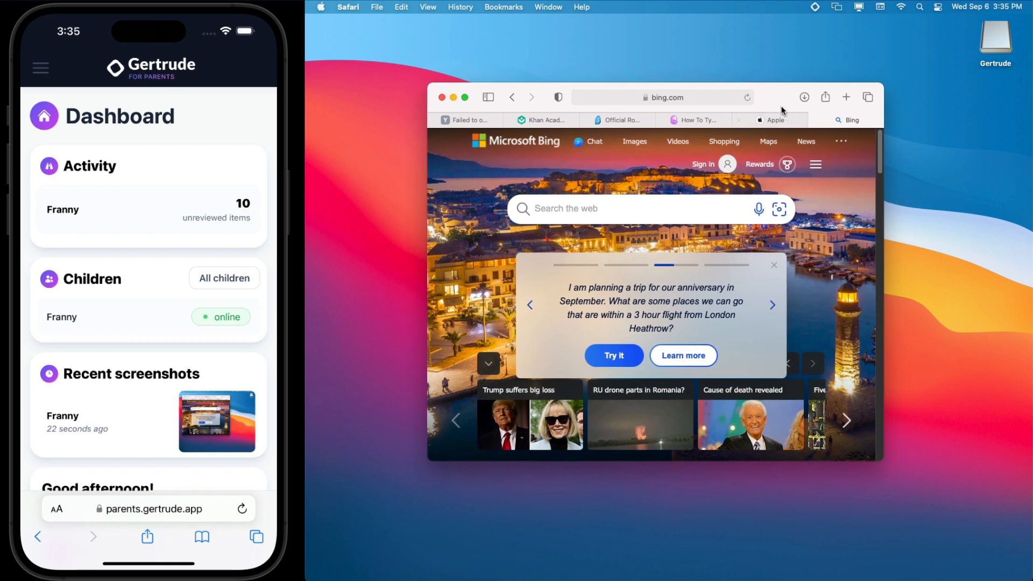
{"action": "key", "text": "super+t"}
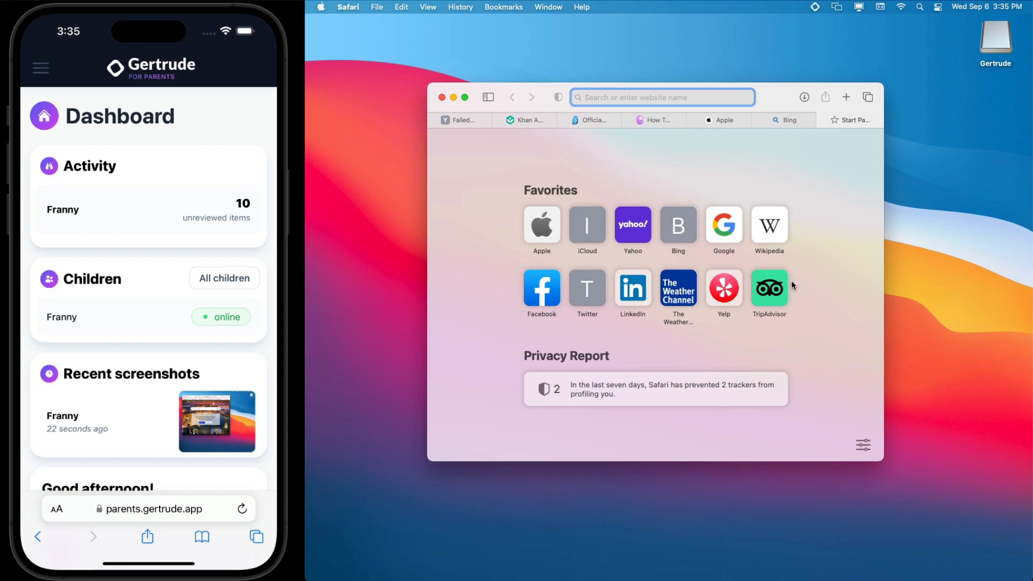
{"action": "left_click", "coordinate": [649, 291]}
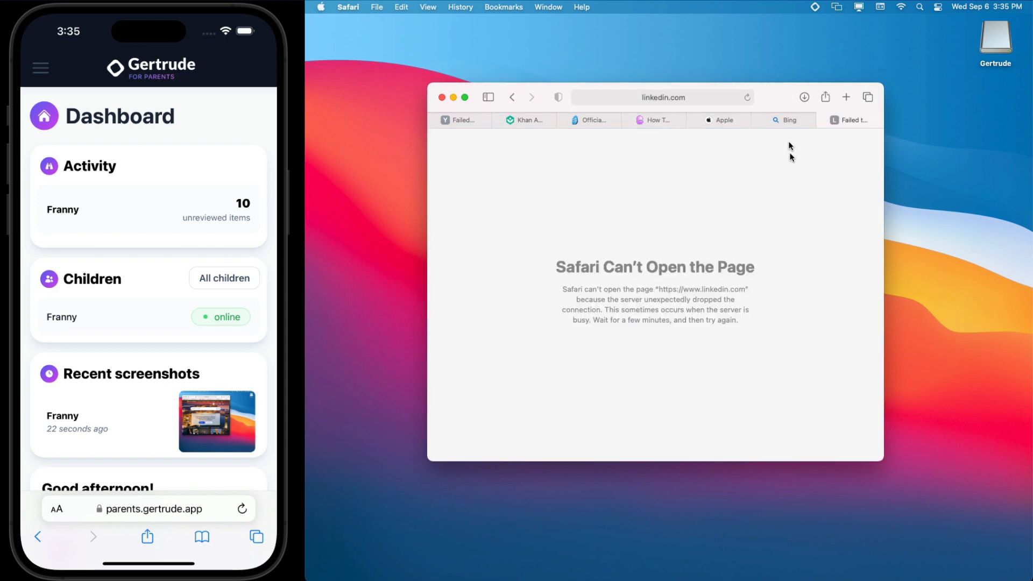
{"action": "left_click", "coordinate": [815, 7]}
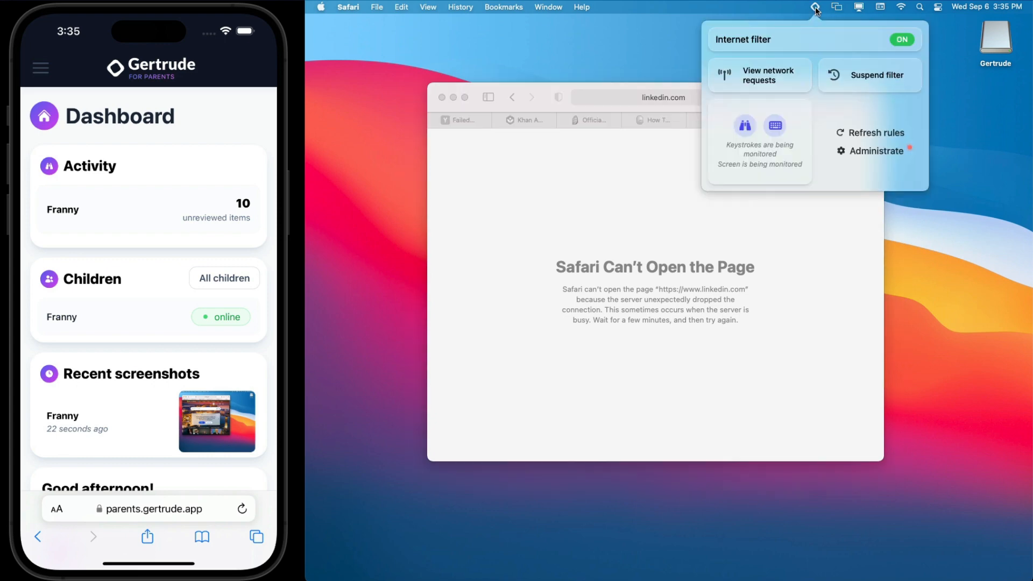
{"action": "left_click", "coordinate": [815, 7]}
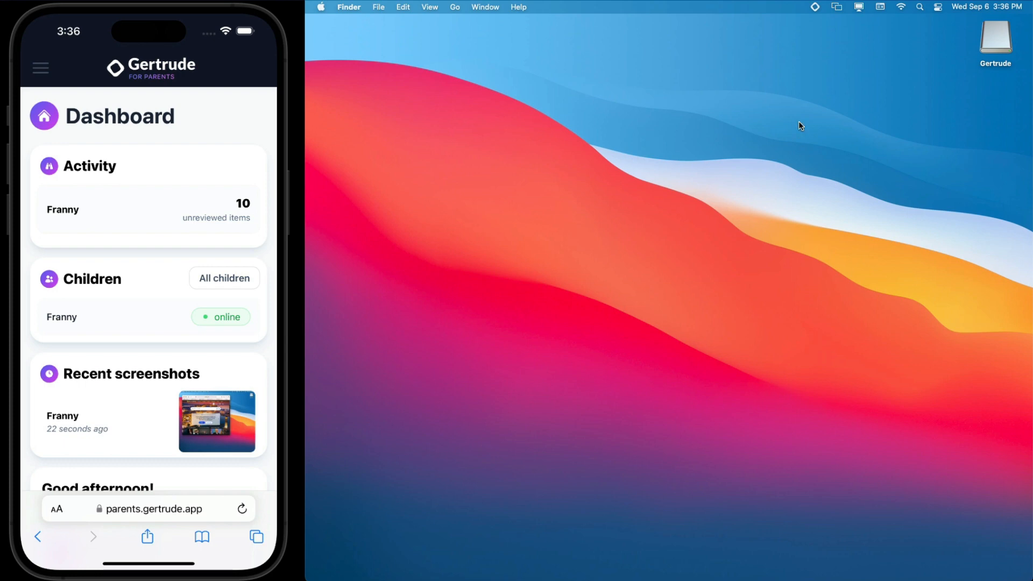
{"action": "left_click", "coordinate": [819, 7]}
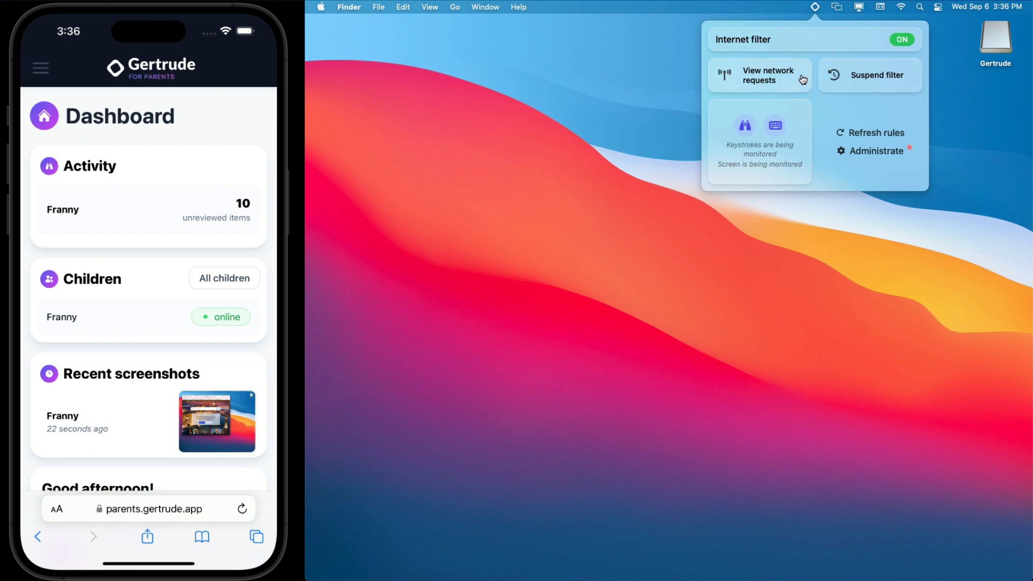
{"action": "left_click", "coordinate": [860, 80]}
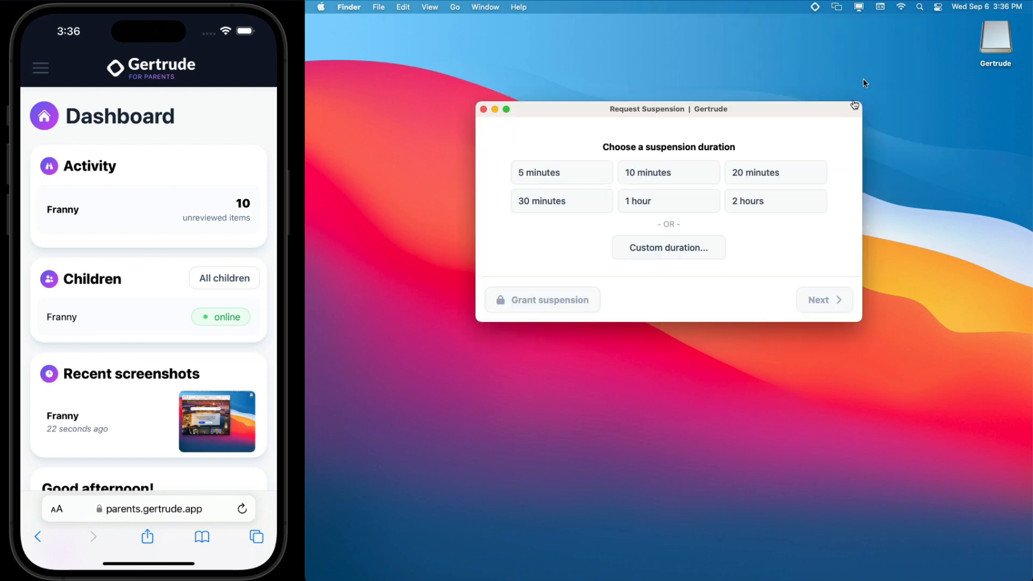
{"action": "left_click_drag", "start_coordinate": [843, 108], "coordinate": [812, 117]}
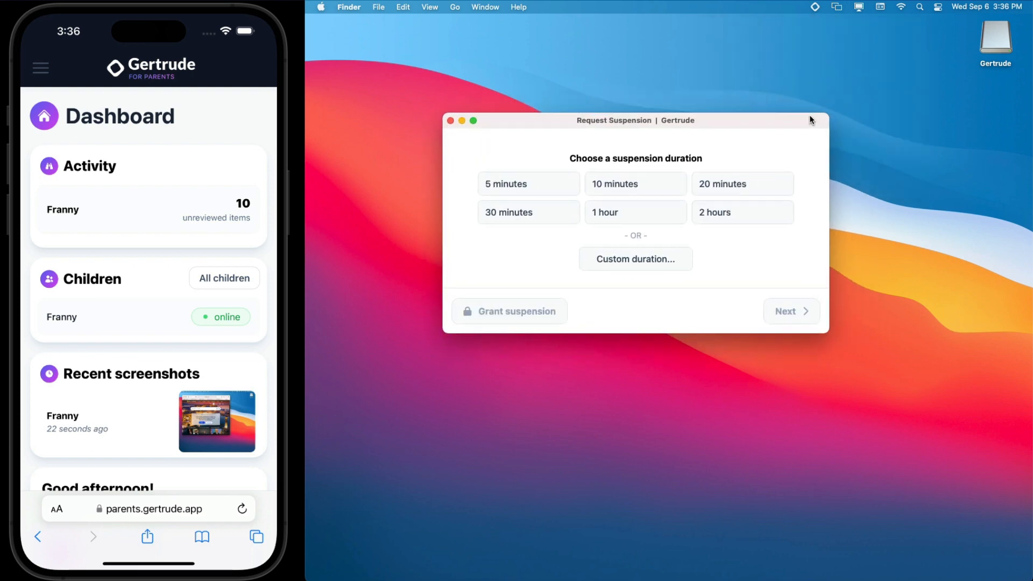
{"action": "left_click", "coordinate": [668, 188]}
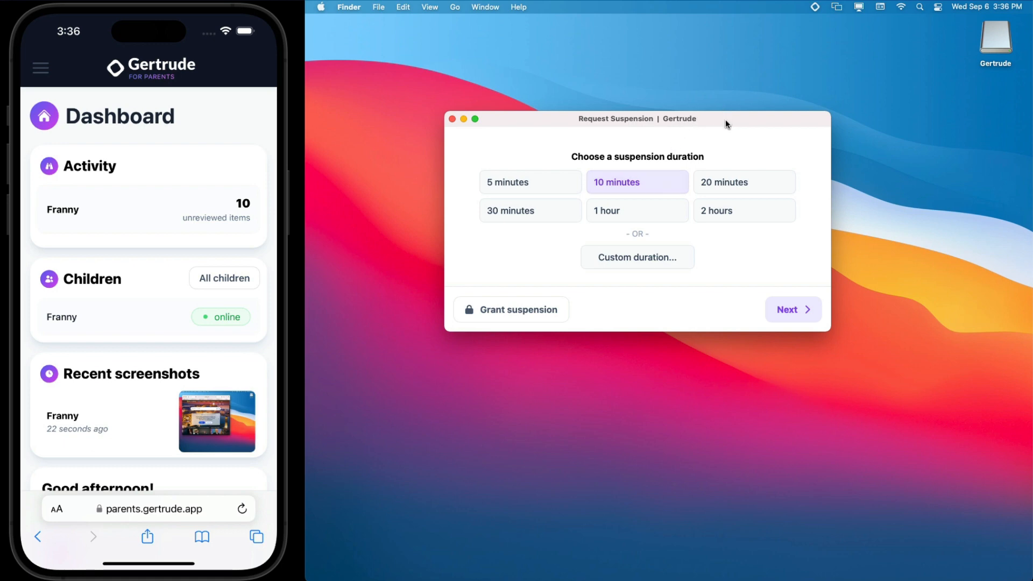
{"action": "mouse_move", "coordinate": [725, 120]}
{"action": "left_mouse_down"}
{"action": "mouse_move", "coordinate": [728, 107]}
{"action": "mouse_move", "coordinate": [723, 126]}
{"action": "left_mouse_up"}
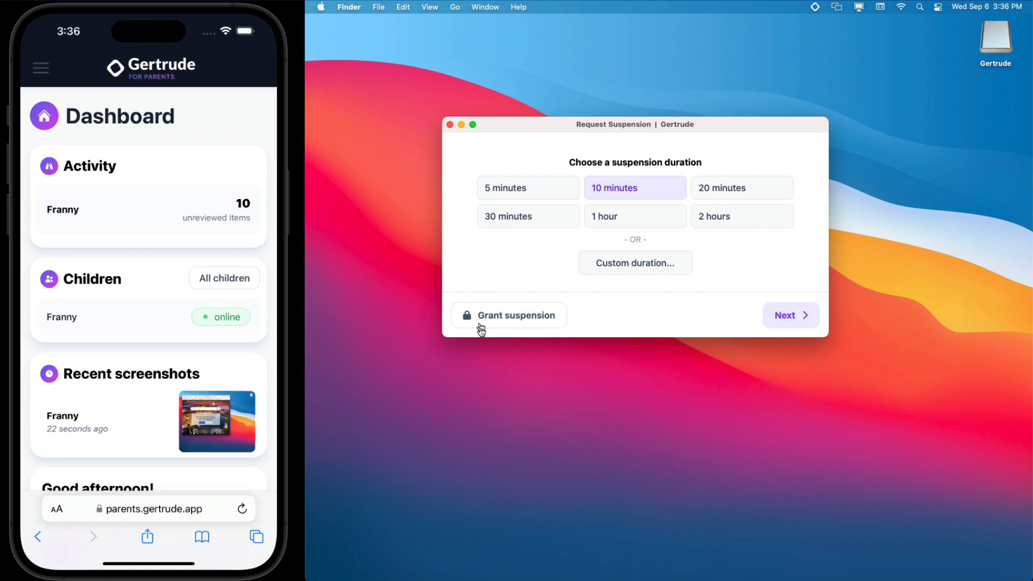
{"action": "left_click", "coordinate": [520, 322]}
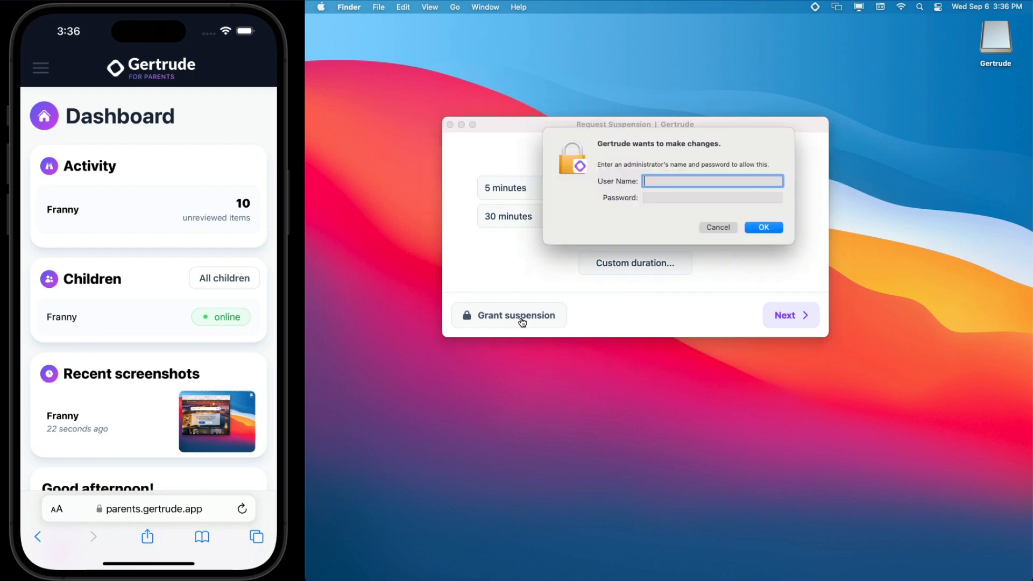
{"action": "left_click", "coordinate": [653, 197]}
{"action": "left_click", "coordinate": [654, 182]}
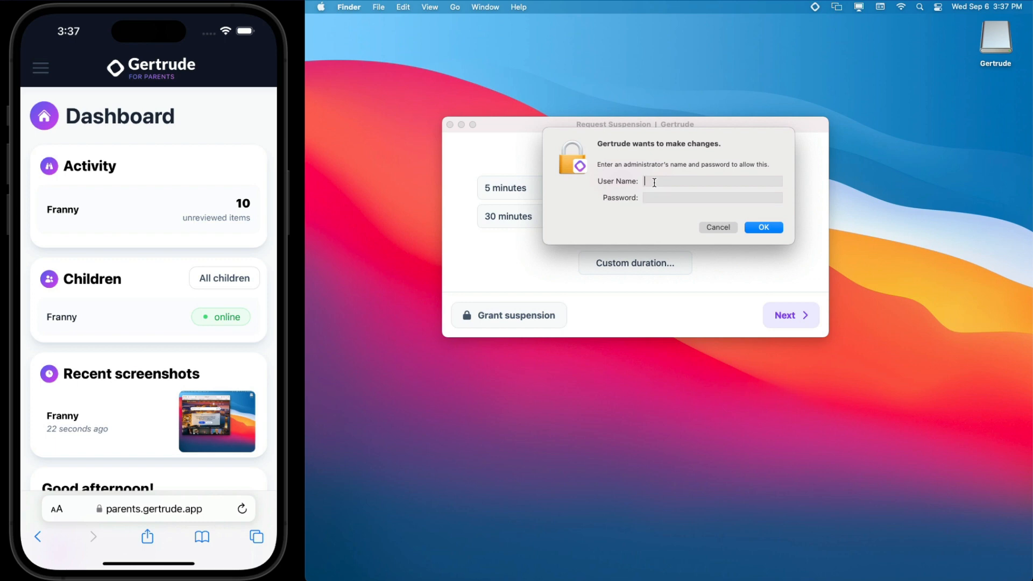
{"action": "left_click", "coordinate": [718, 227]}
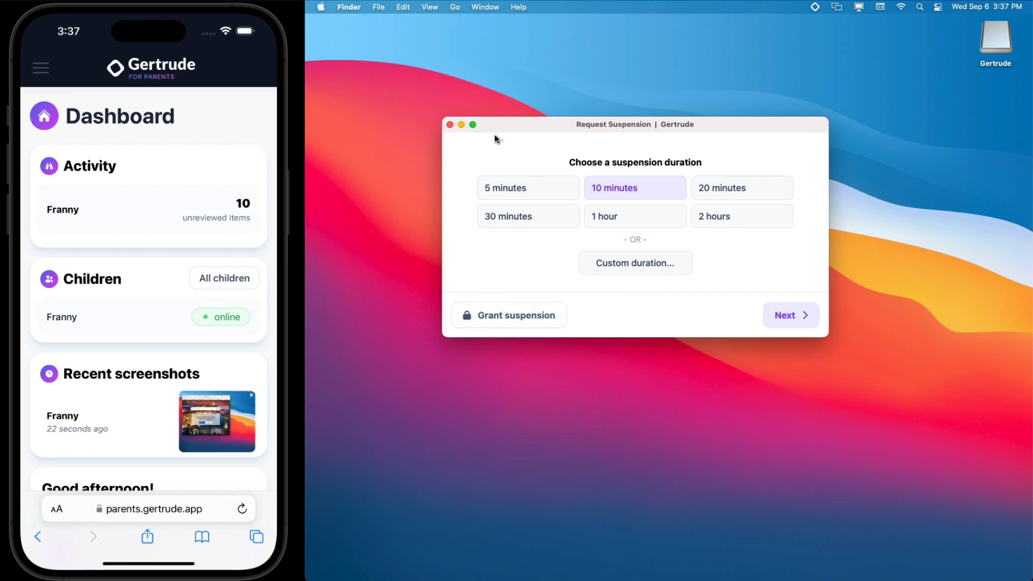
{"action": "left_click", "coordinate": [448, 125]}
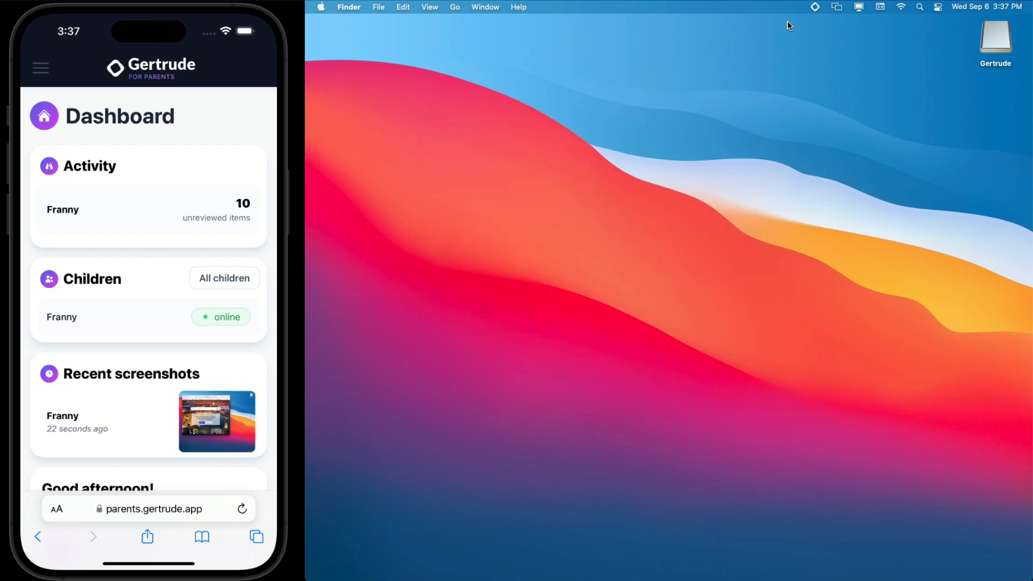
- Refresh the filter rules from the menu-bar panel, dismiss the confirmation, and reopen the panel
{"action": "left_click", "coordinate": [815, 7]}
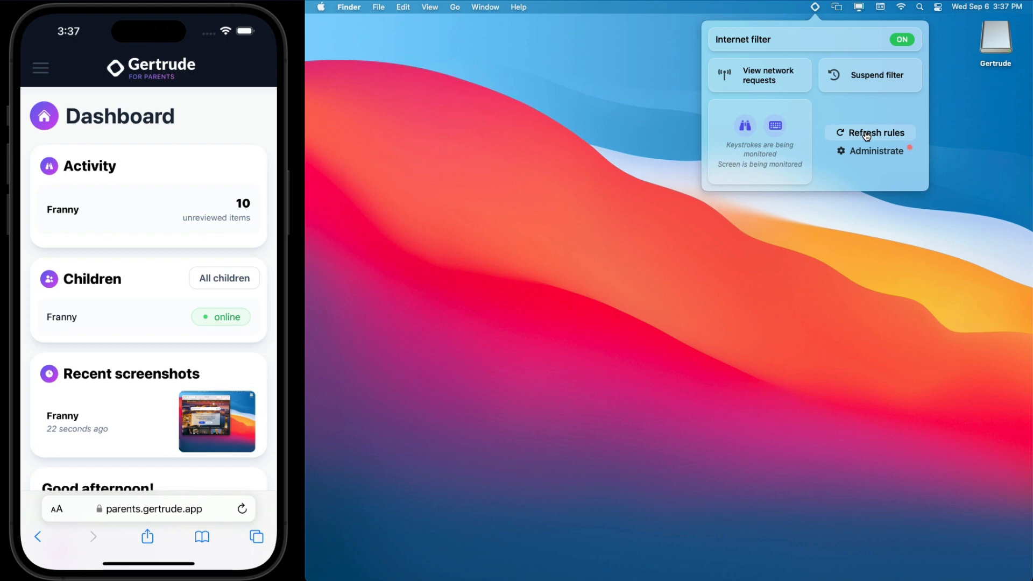
{"action": "left_click", "coordinate": [867, 134]}
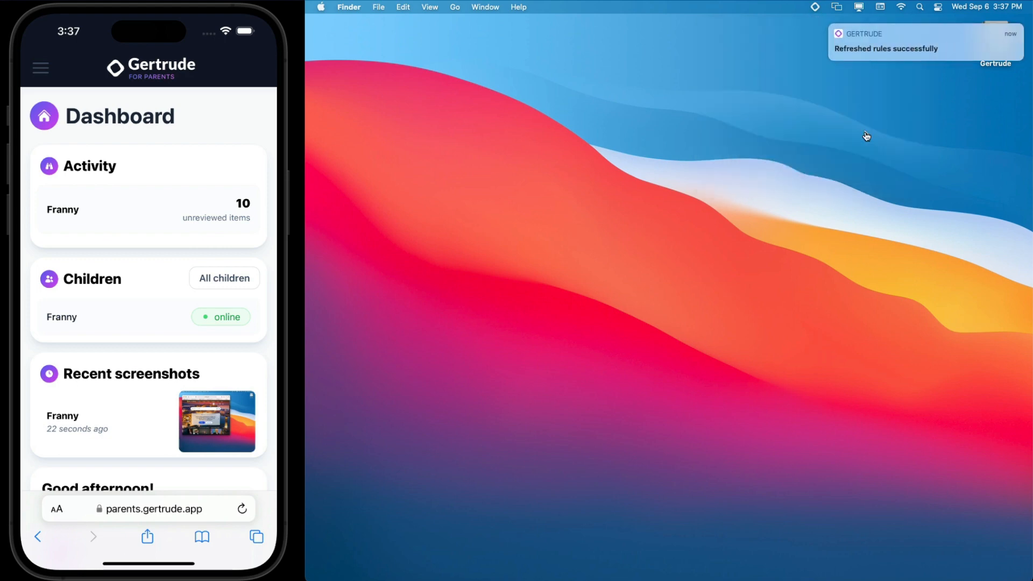
{"action": "mouse_move", "coordinate": [833, 31]}
{"action": "left_click", "coordinate": [831, 25]}
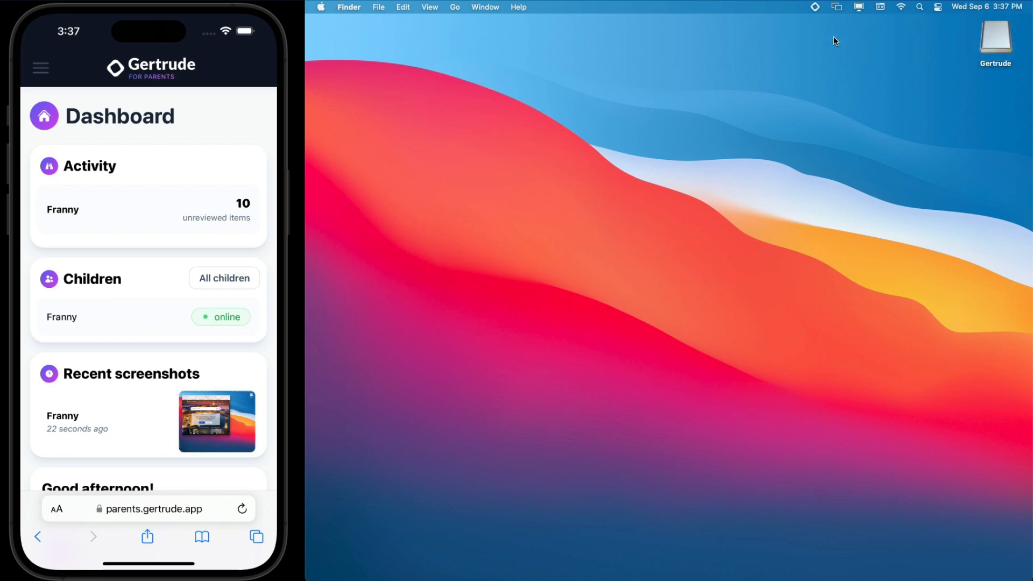
{"action": "left_click", "coordinate": [814, 8]}
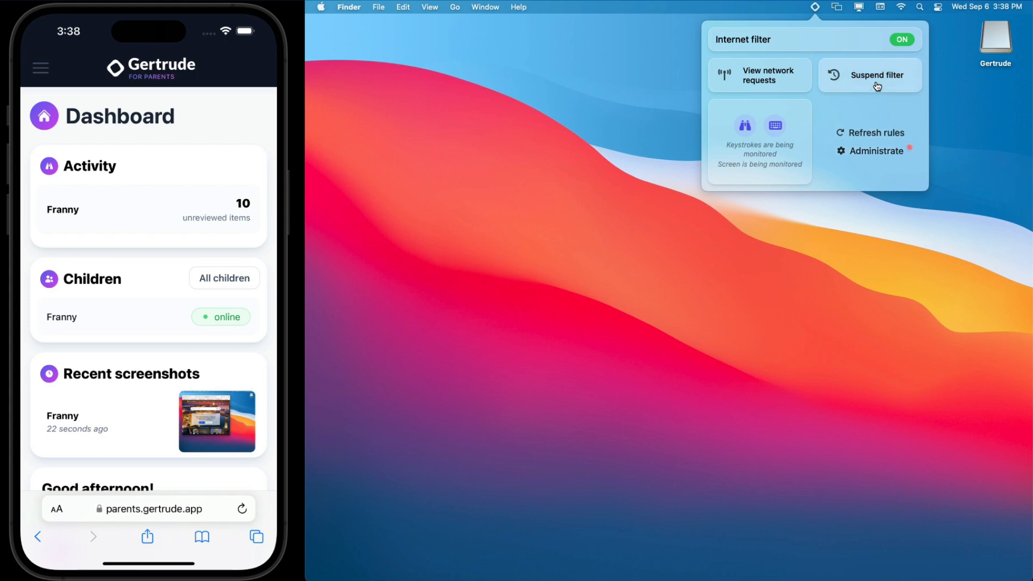
- Sign in to Administrate with the admin user name and password, then view the version 2.0.5 page
{"action": "left_click", "coordinate": [883, 156]}
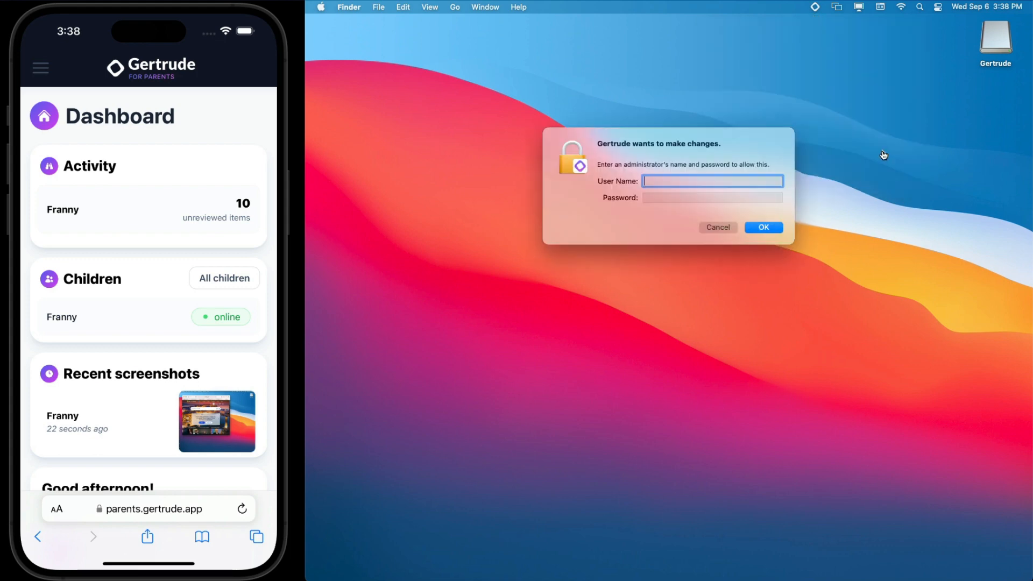
{"action": "type", "text": "jared"}
{"action": "key", "text": "Tab"}
{"action": "type", "text": "•••••"}
{"action": "key", "text": "Return"}
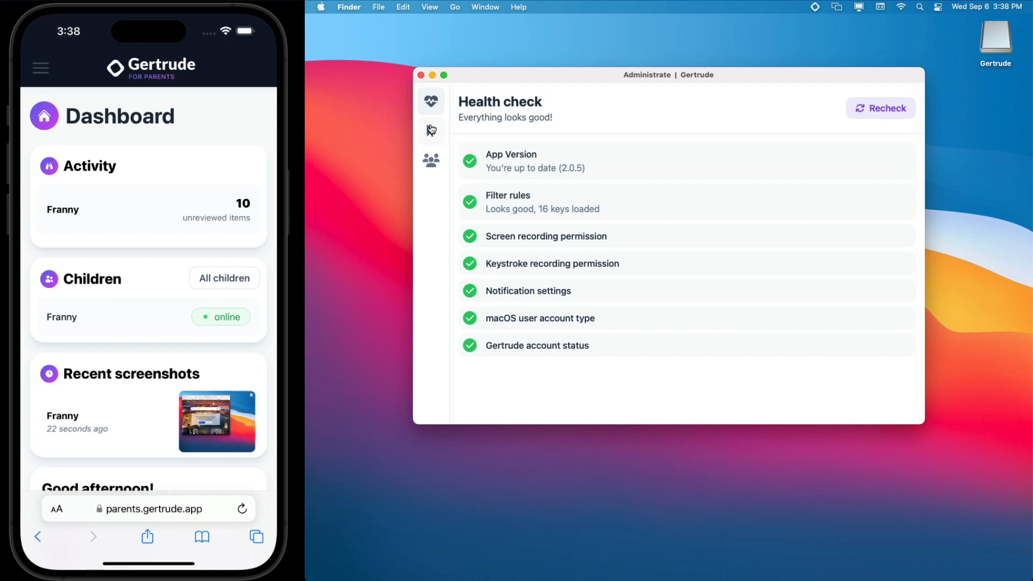
{"action": "left_click", "coordinate": [430, 132]}
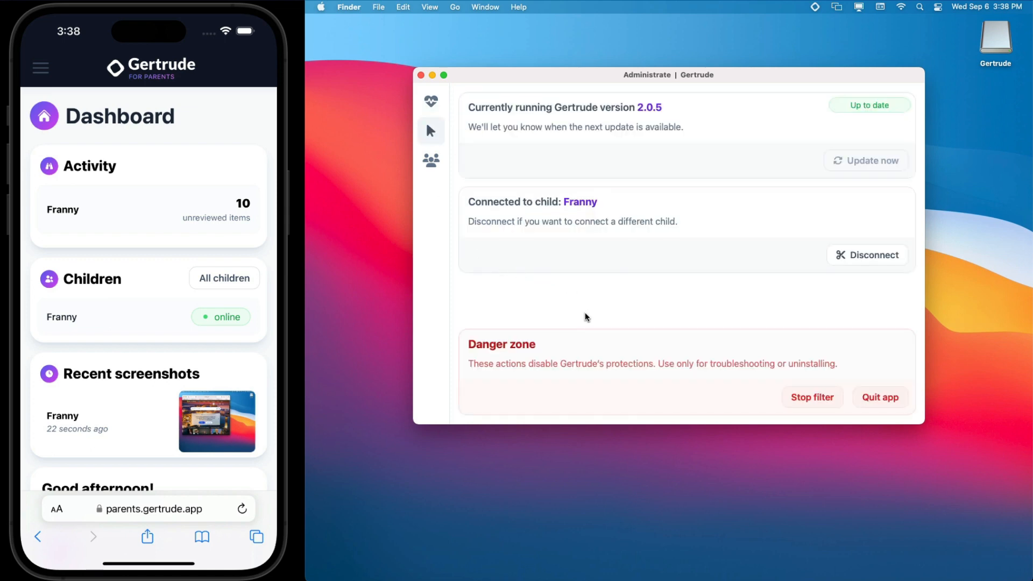